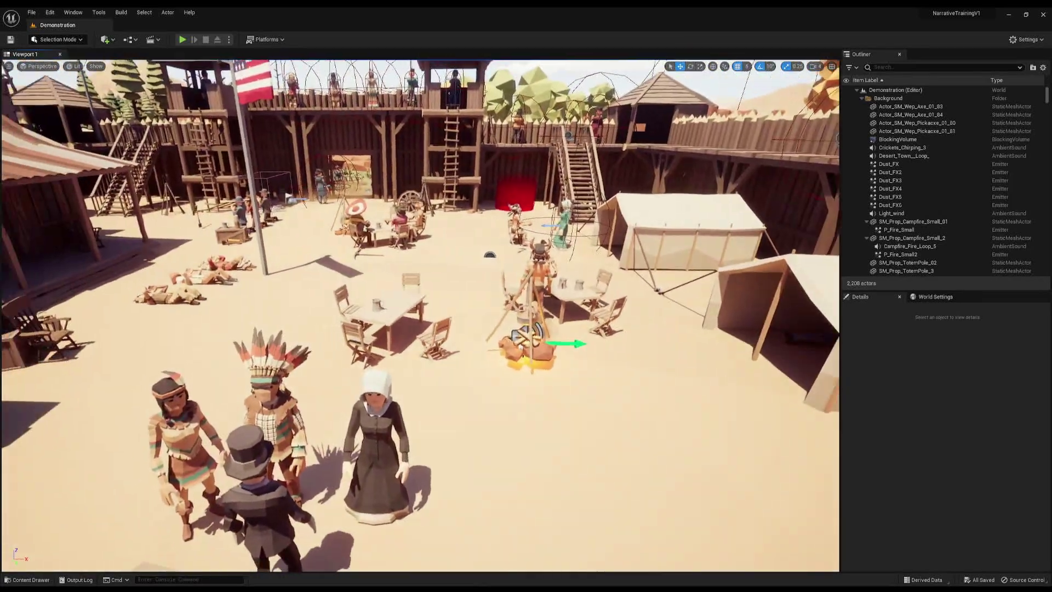
Take a name from the Old West Name Generator page and name the top-hat salesman NPC "Bud Denver Bakeman"
{"action": "key", "text": "ctrl+space"}
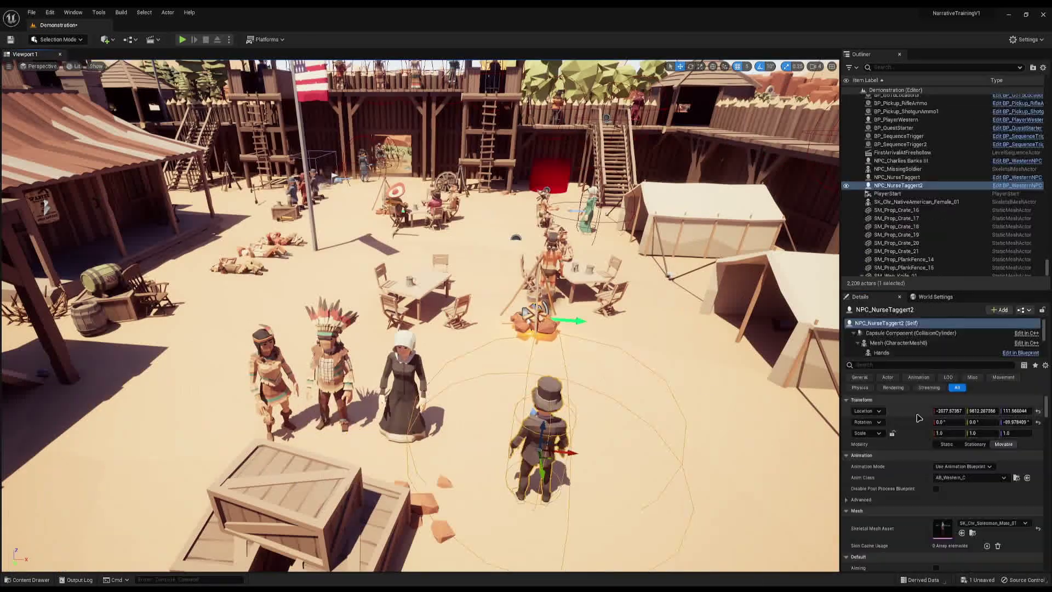
{"action": "right_click_drag", "start_coordinate": [417, 219], "coordinate": [281, 215]}
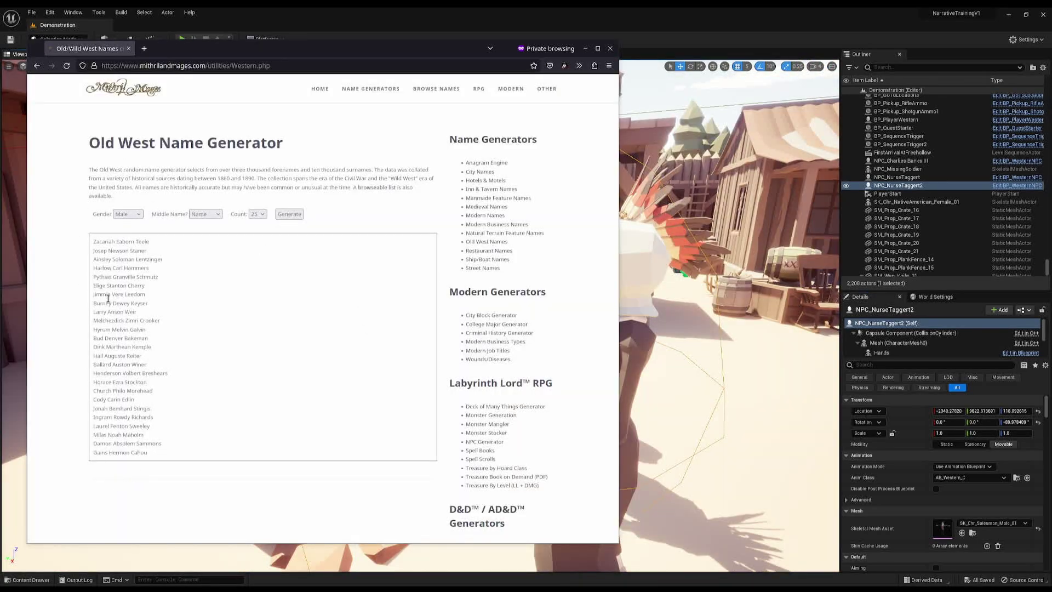
{"action": "double_click", "coordinate": [121, 345]}
{"action": "double_click", "coordinate": [101, 329]}
{"action": "left_click", "coordinate": [122, 343]}
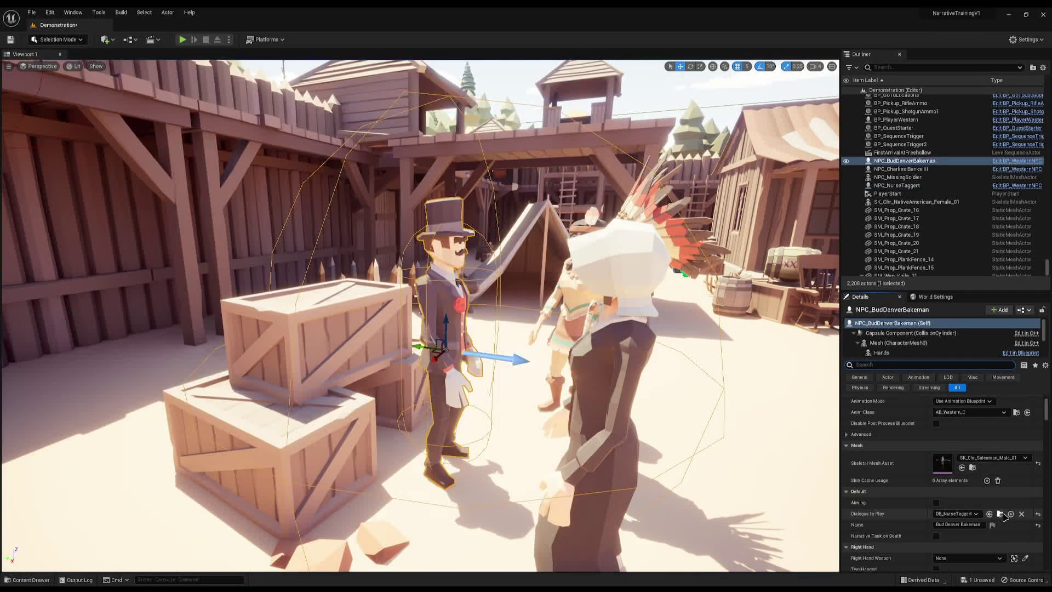
Copy the DB_NurseTaggert dialogue within the Dialogue folder as DB_BudDenverBakeman and open the copy
{"action": "key", "text": "ctrl+space"}
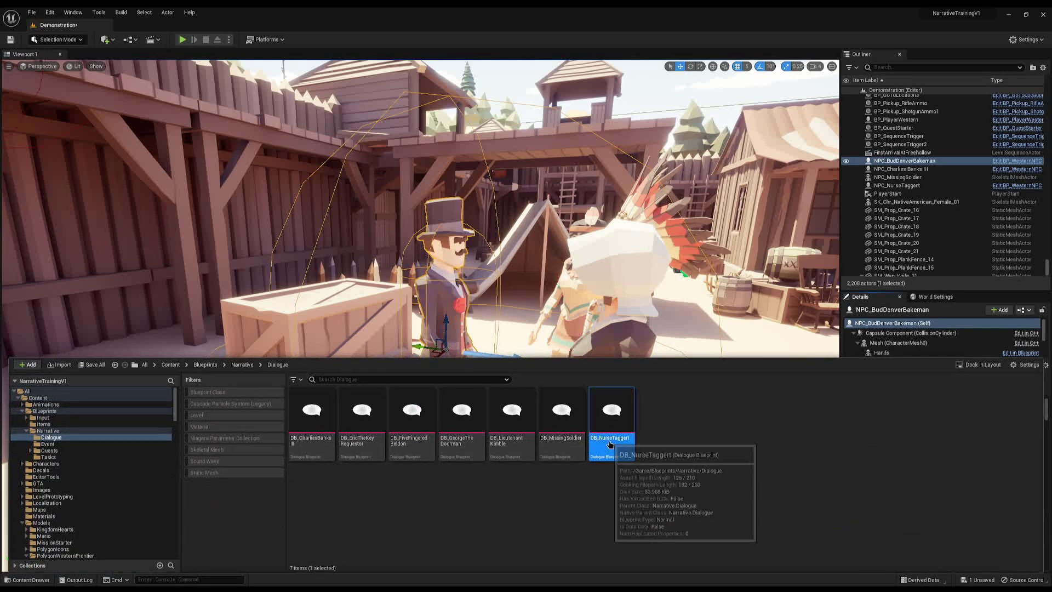
{"action": "left_click_drag", "start_coordinate": [612, 422], "coordinate": [676, 450]}
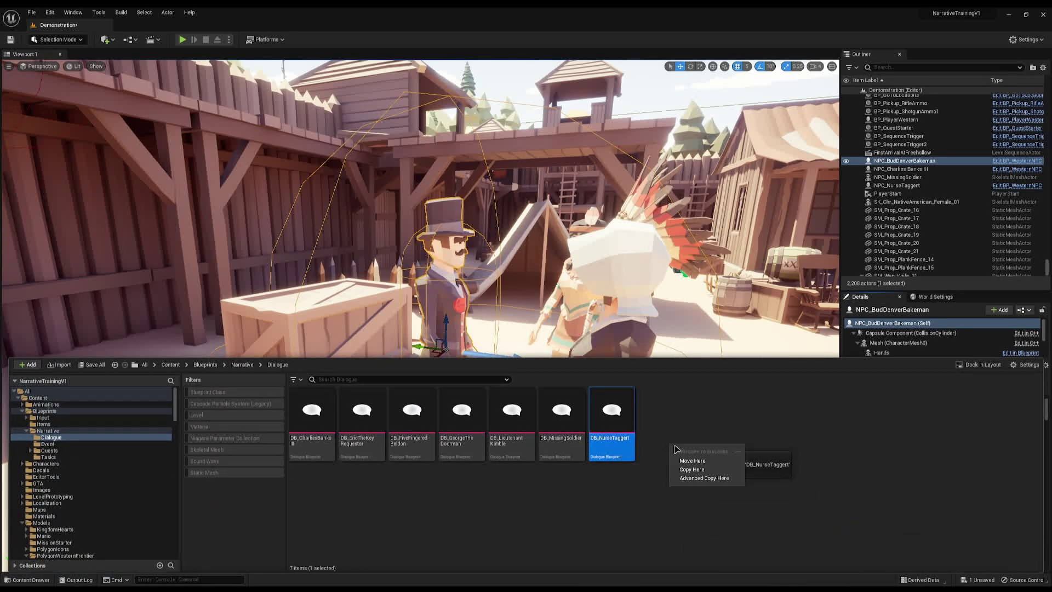
{"action": "left_click", "coordinate": [692, 469]}
{"action": "type", "text": "DB_BudDenverBakeman"}
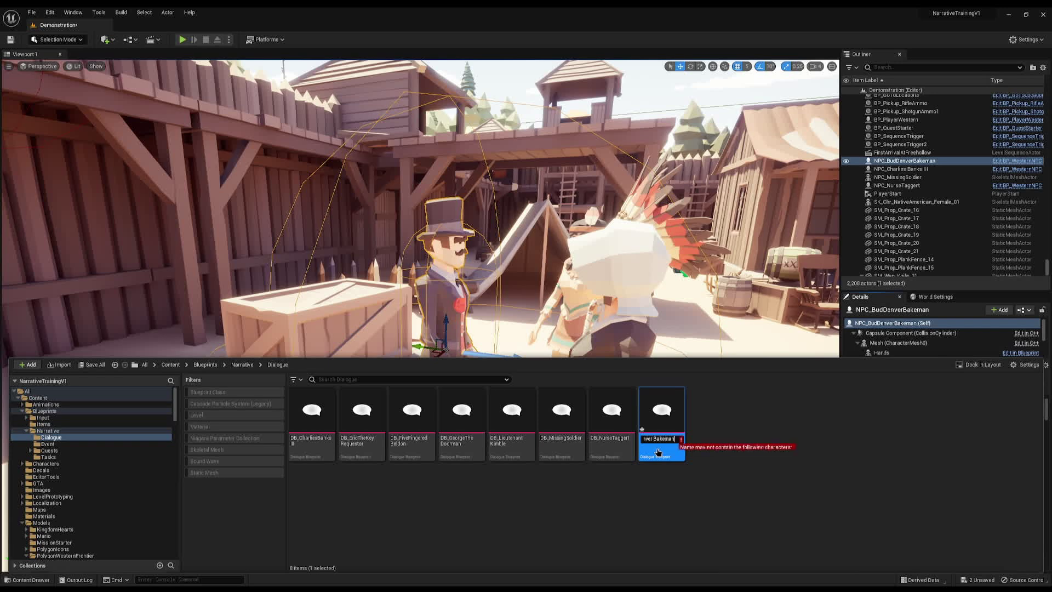
{"action": "key", "text": "Return"}
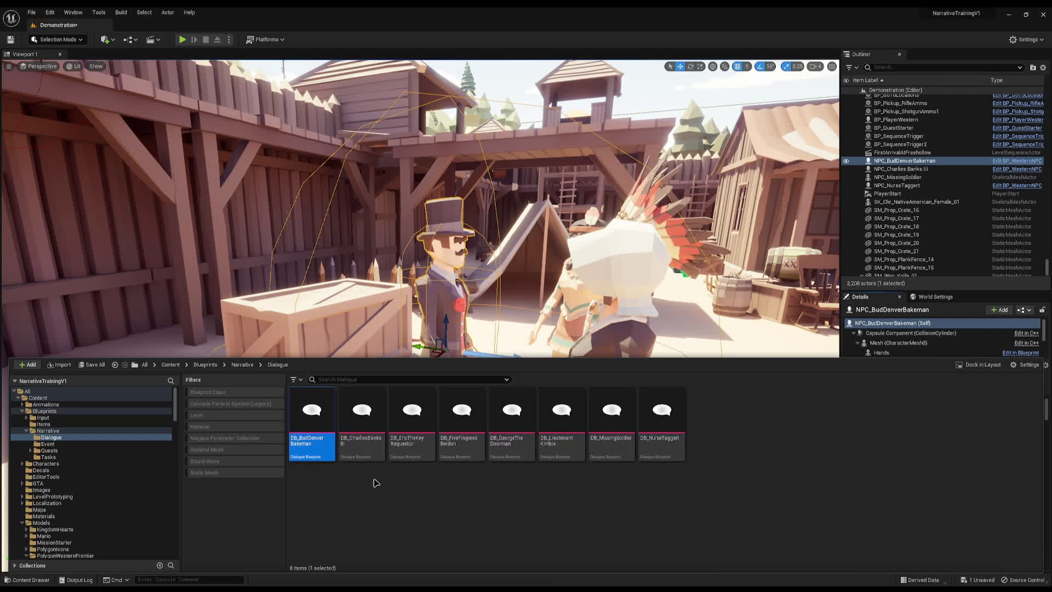
{"action": "double_click", "coordinate": [302, 441]}
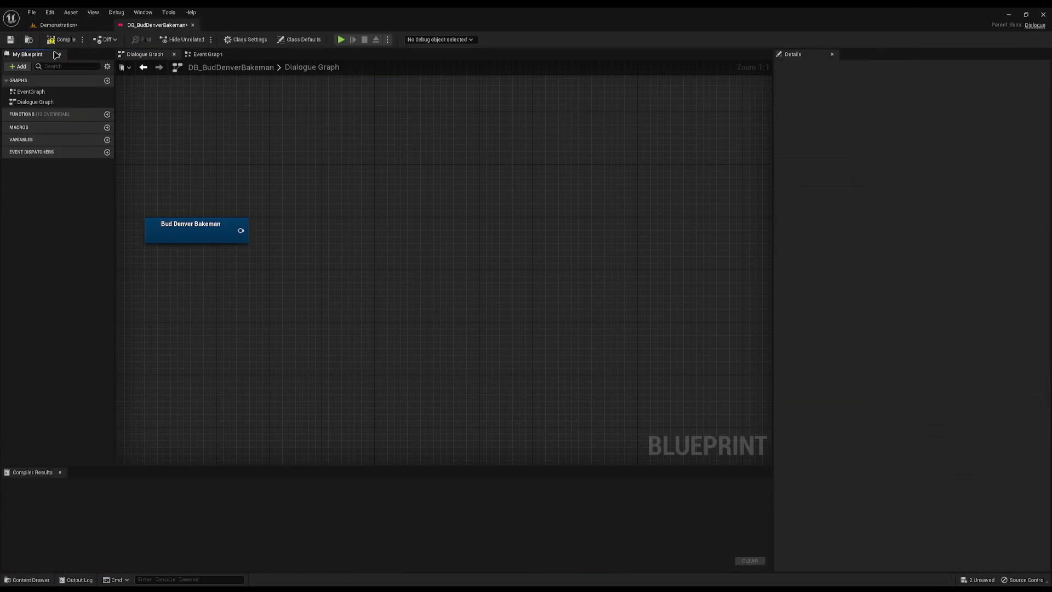
Compile the dialogue and add an NPC line after the root node: "Why hello there sir, are you interested in buying my wares?"
{"action": "left_click", "coordinate": [59, 41]}
{"action": "left_click_drag", "start_coordinate": [243, 231], "coordinate": [277, 231]}
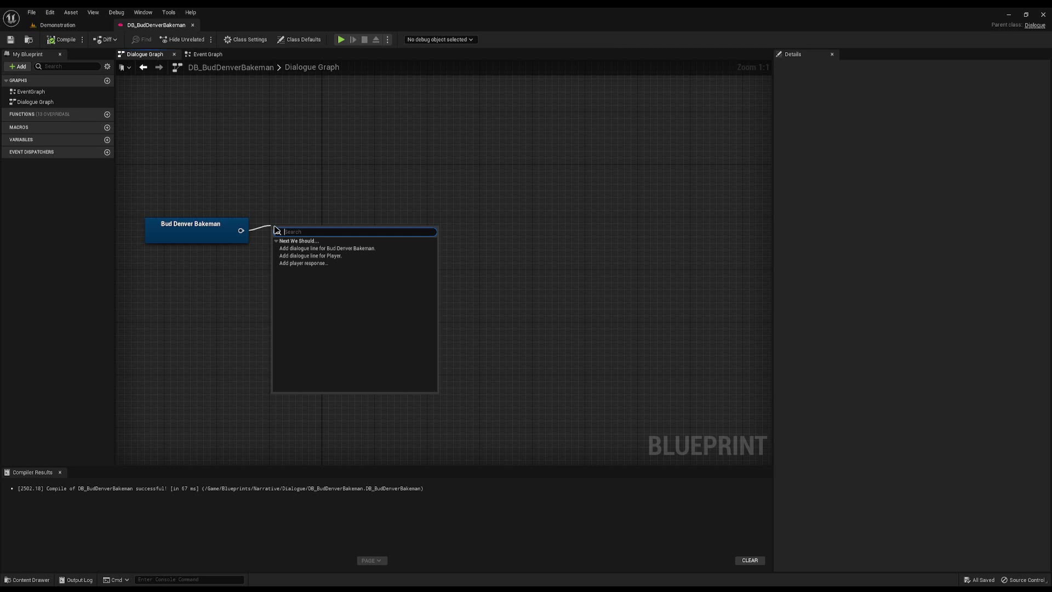
{"action": "left_click", "coordinate": [344, 249]}
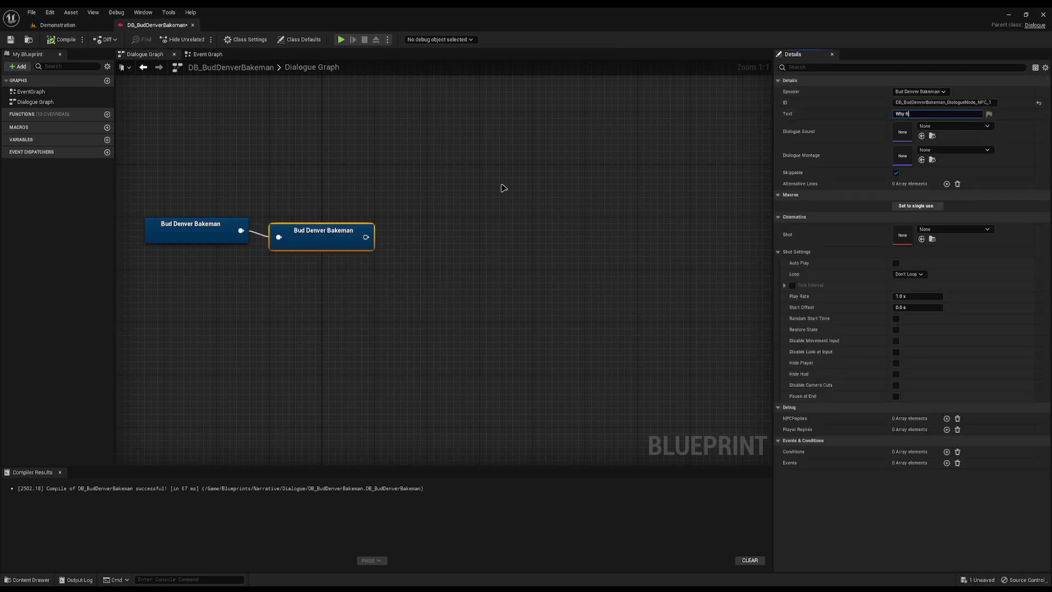
{"action": "type", "text": "rested in buying my wares?"}
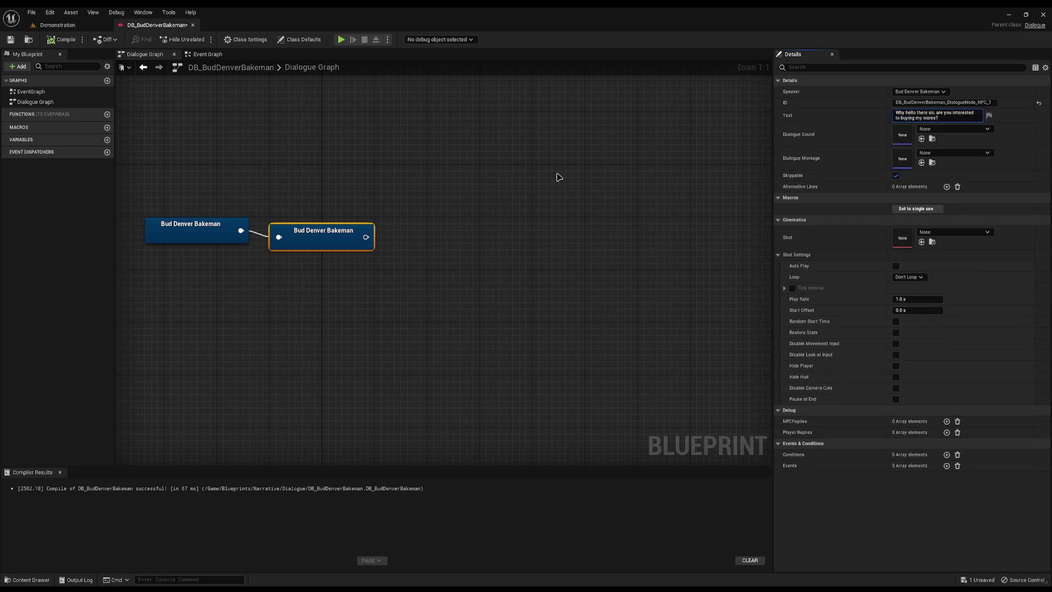
{"action": "left_click", "coordinate": [442, 201]}
{"action": "left_click_drag", "start_coordinate": [321, 230], "coordinate": [311, 228]}
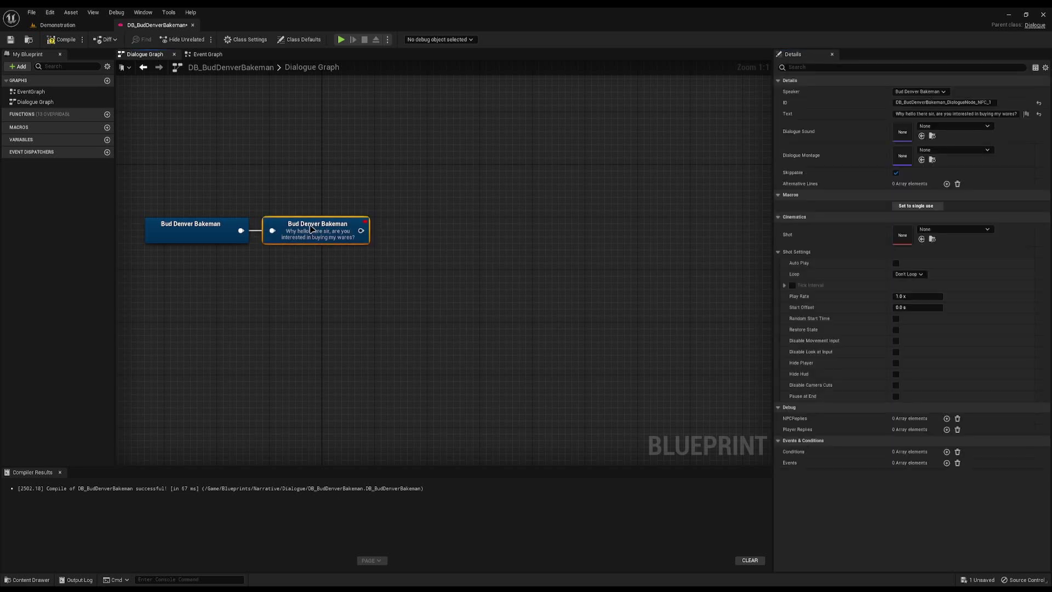
Add three player responses branching from the NPC's greeting line and arrange them in a vertical column
{"action": "right_click_drag", "start_coordinate": [422, 258], "coordinate": [358, 277]}
{"action": "left_click_drag", "start_coordinate": [297, 249], "coordinate": [380, 320]}
{"action": "left_click", "coordinate": [394, 220]}
{"action": "left_click", "coordinate": [402, 284]}
{"action": "left_click", "coordinate": [403, 351]}
{"action": "left_click_drag", "start_coordinate": [412, 265], "coordinate": [405, 266]}
{"action": "left_click_drag", "start_coordinate": [407, 324], "coordinate": [394, 318]}
{"action": "left_click_drag", "start_coordinate": [406, 263], "coordinate": [392, 257]}
Set the top player response's text to "I have questions about these wares. I don't think they are real."
{"action": "left_click", "coordinate": [400, 200]}
{"action": "left_click", "coordinate": [932, 103]}
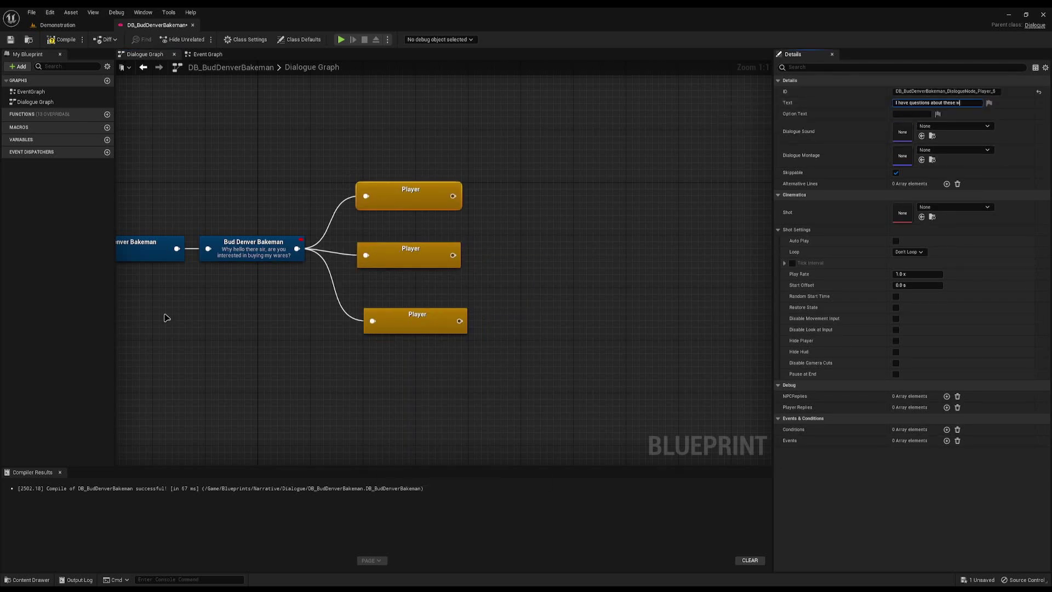
{"action": "type", "text": "I don't think they are i"}
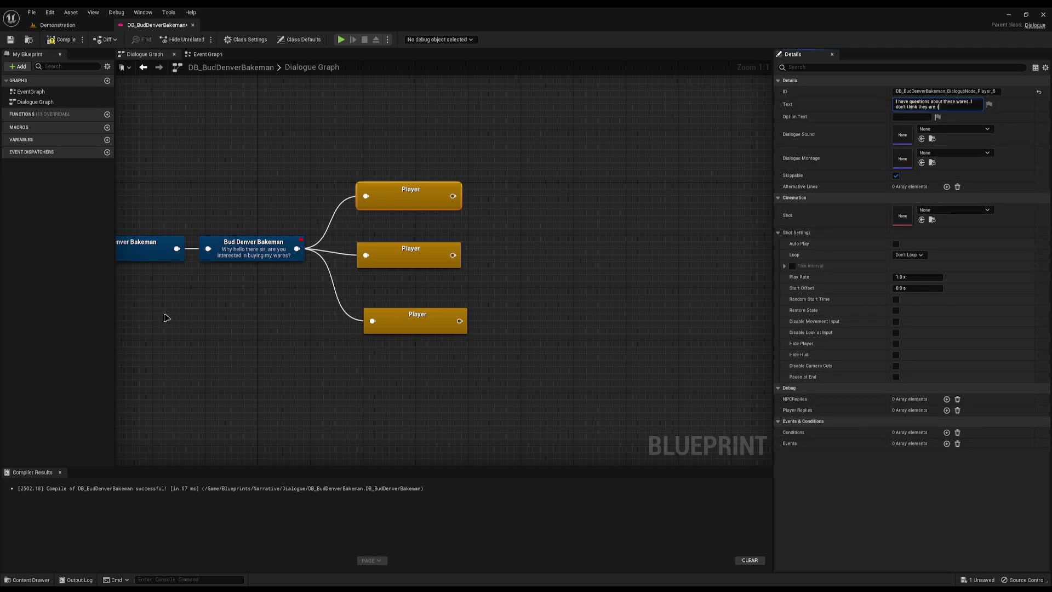
{"action": "key", "text": "Return"}
Set the lowest player response's text to "Goodbye" and the middle one's to "What do you have for sale?"
{"action": "left_click", "coordinate": [435, 328]}
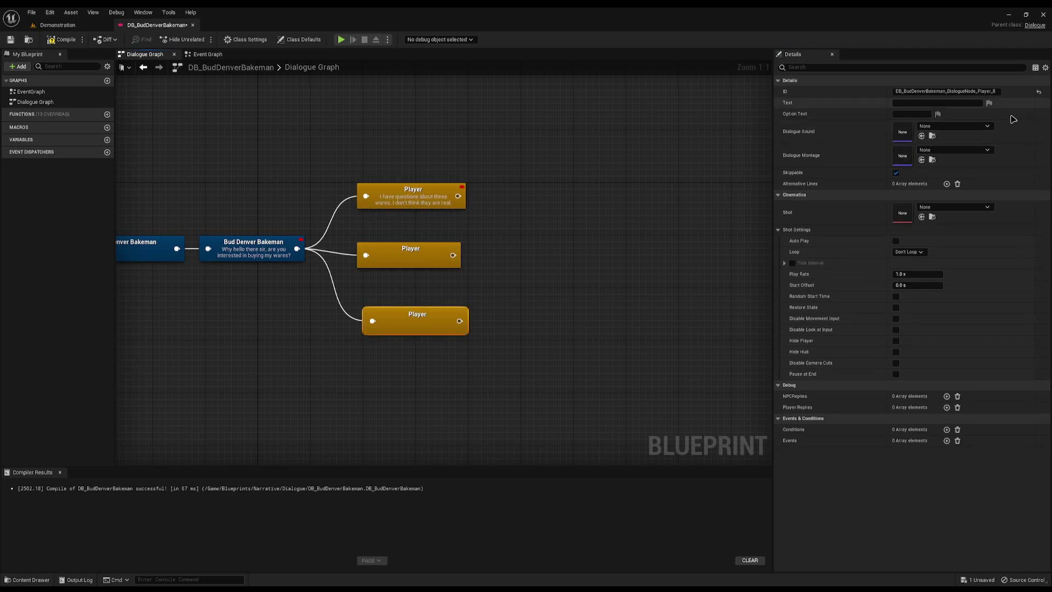
{"action": "left_click", "coordinate": [956, 103]}
{"action": "type", "text": "Goodbye"}
{"action": "key", "text": "Return"}
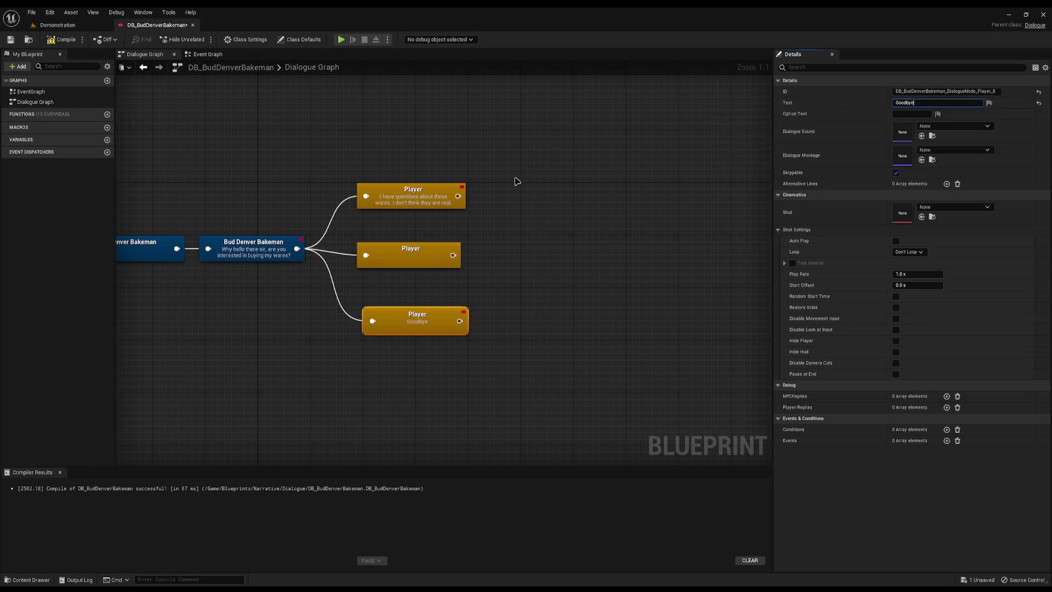
{"action": "left_click", "coordinate": [413, 254]}
{"action": "left_click", "coordinate": [968, 102]}
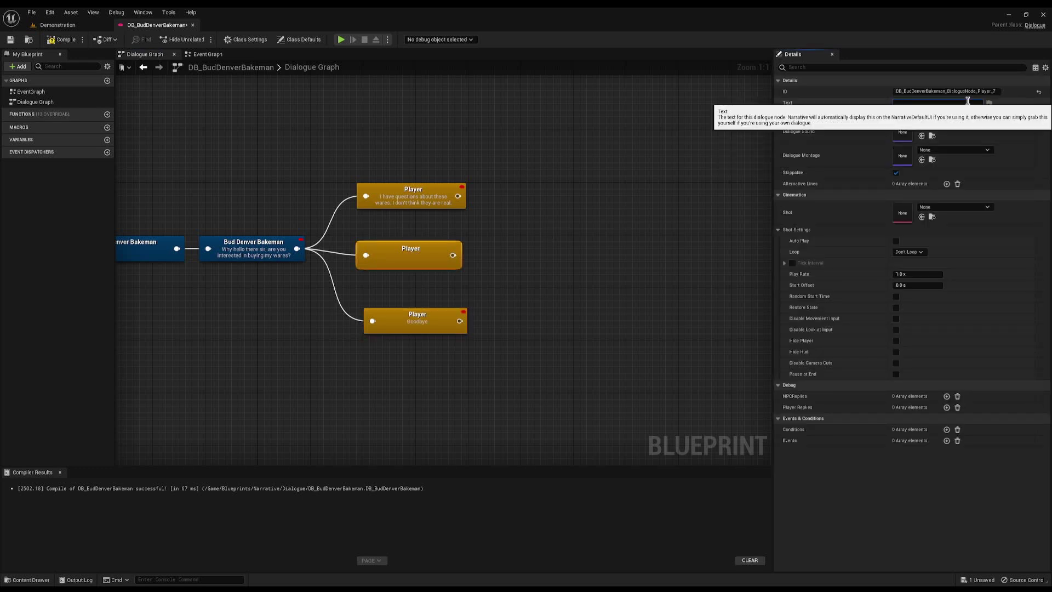
{"action": "key", "text": "Return"}
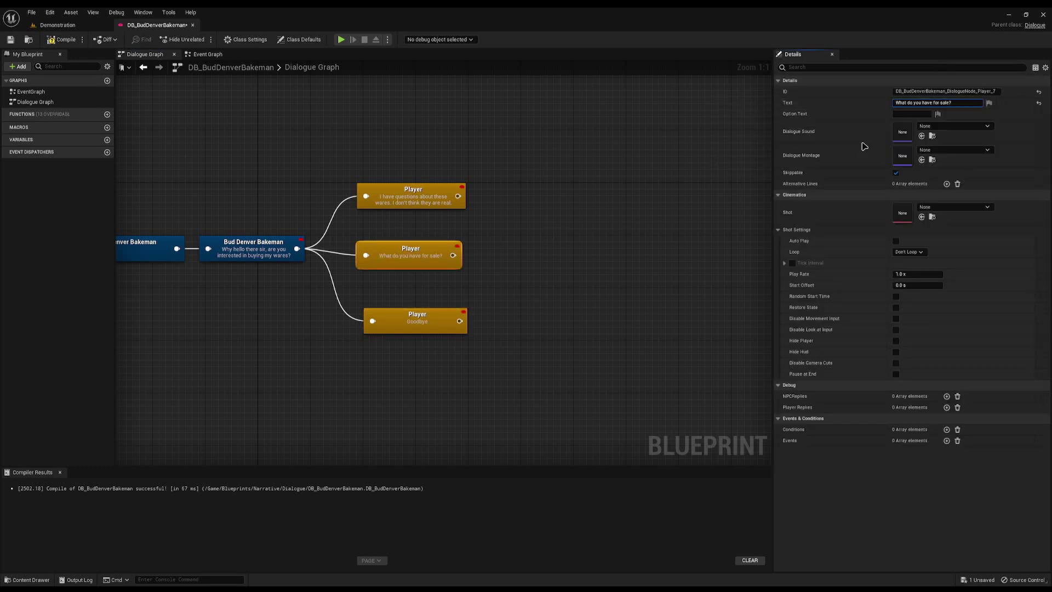
{"action": "left_click", "coordinate": [446, 215]}
Add an NPC reply to the top player response: "Hey what have you heard? Look be quick I have customers waiting!"
{"action": "right_click_drag", "start_coordinate": [445, 216], "coordinate": [283, 280]}
{"action": "left_click_drag", "start_coordinate": [297, 262], "coordinate": [325, 259]}
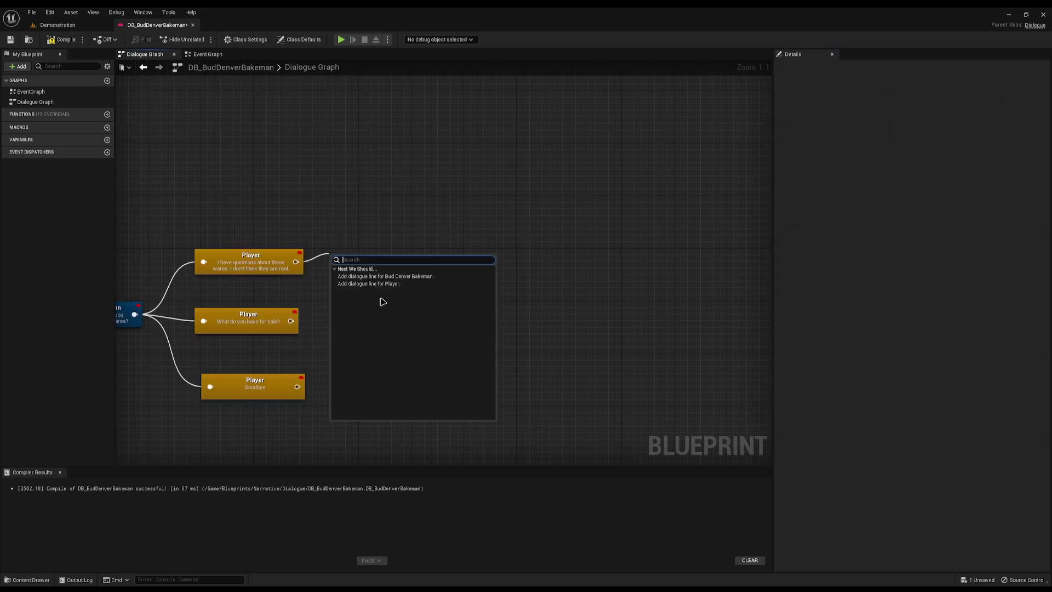
{"action": "left_click", "coordinate": [392, 277]}
{"action": "left_click", "coordinate": [924, 114]}
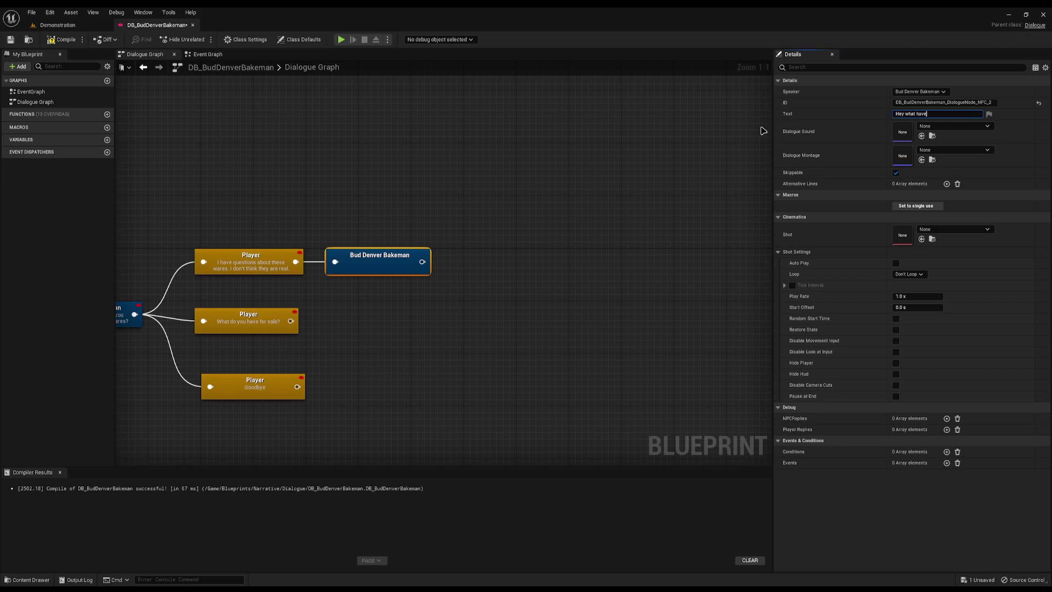
{"action": "type", "text": "Hey what have you heard? Look be quick I have customers waiting!"}
{"action": "left_click", "coordinate": [498, 274]}
Add another NPC dialogue node, without text, directly after the "Hey what have you heard?" line
{"action": "right_click_drag", "start_coordinate": [498, 274], "coordinate": [385, 284]}
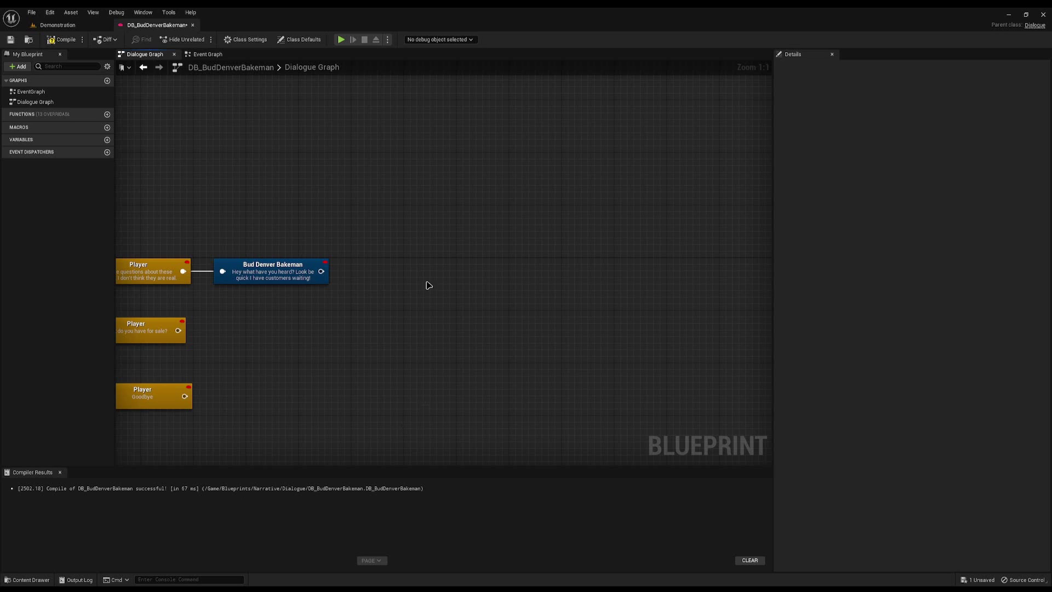
{"action": "right_click_drag", "start_coordinate": [227, 245], "coordinate": [192, 272]}
{"action": "left_click_drag", "start_coordinate": [287, 298], "coordinate": [376, 109]}
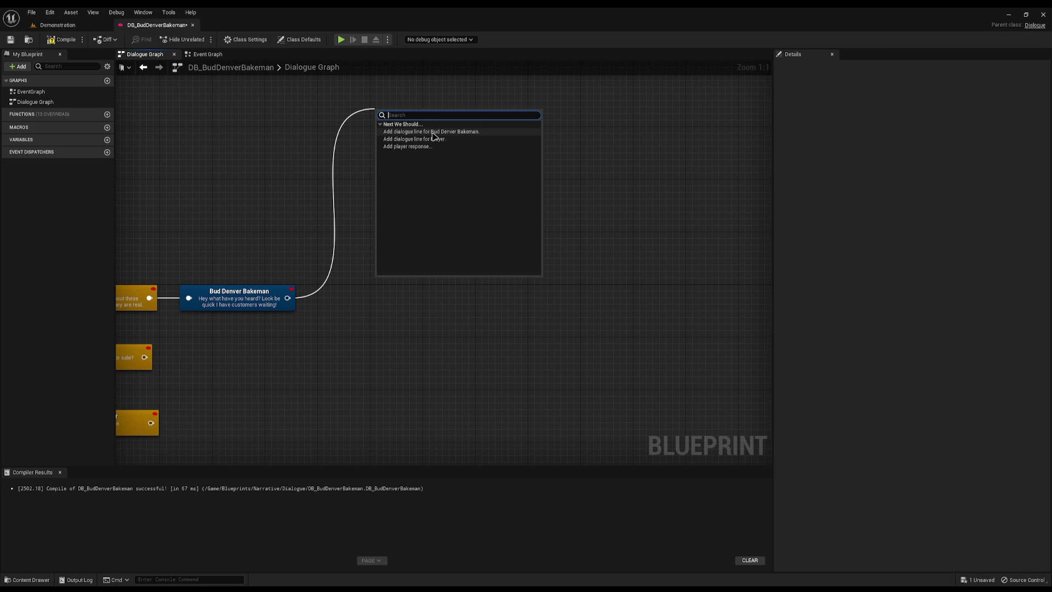
{"action": "left_click_drag", "start_coordinate": [287, 298], "coordinate": [343, 295]}
{"action": "left_click", "coordinate": [433, 318]}
{"action": "left_click", "coordinate": [433, 319]}
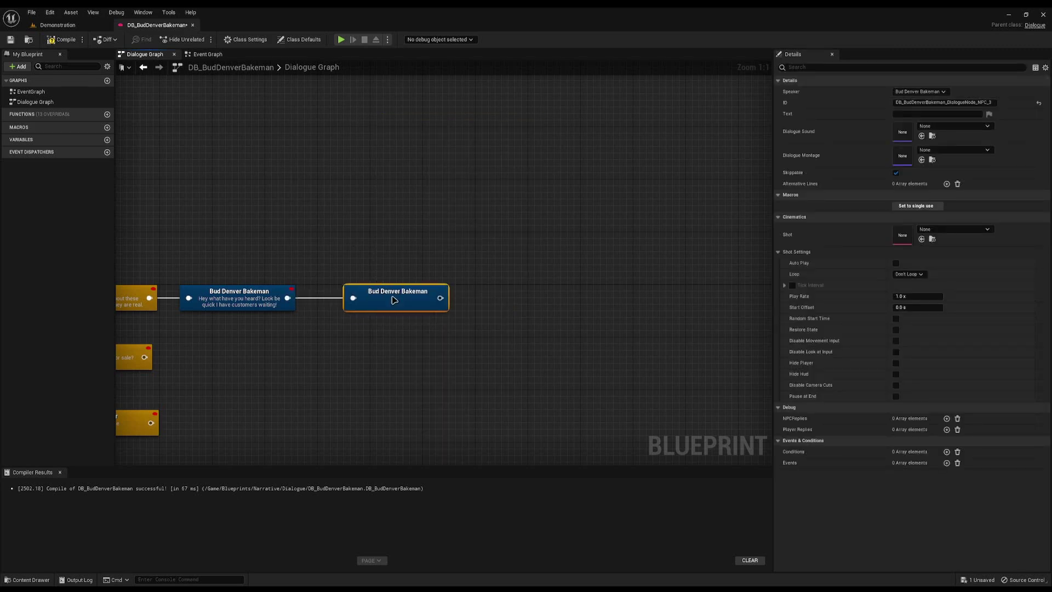
Add two player responses to the empty NPC node: "I heard these are all fake" and "You are a con man sir!"
{"action": "left_click_drag", "start_coordinate": [396, 270], "coordinate": [467, 180]}
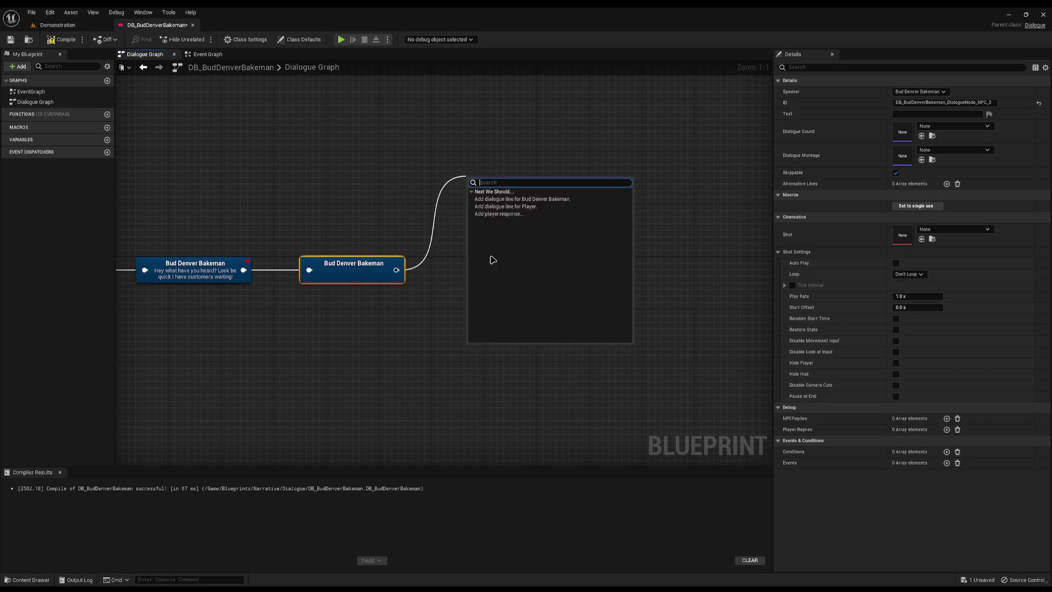
{"action": "left_click", "coordinate": [500, 213]}
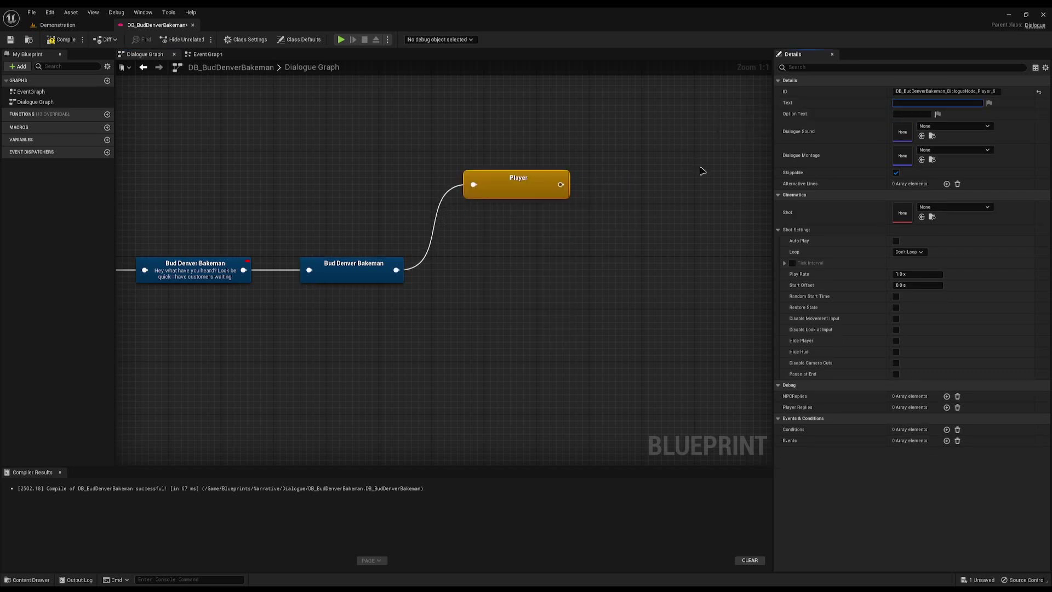
{"action": "left_click_drag", "start_coordinate": [396, 270], "coordinate": [464, 283]}
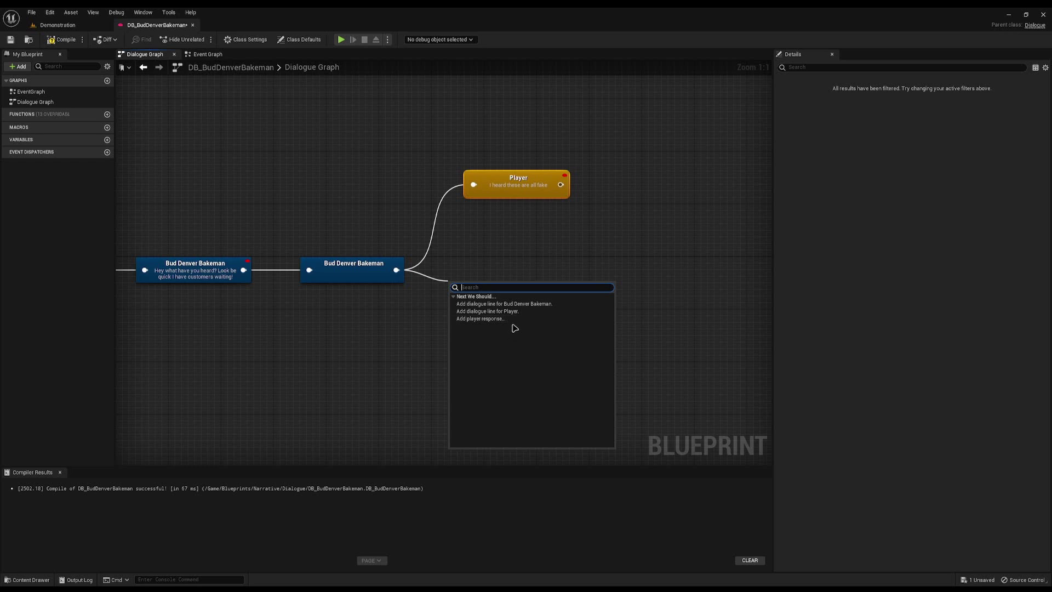
{"action": "left_click", "coordinate": [512, 321]}
{"action": "type", "text": "You are a con man sir"}
Add a third player response to the empty NPC node: "Why are you trying to sell these fake products to these fine folk?"
{"action": "left_click_drag", "start_coordinate": [396, 270], "coordinate": [480, 366]}
{"action": "left_click", "coordinate": [540, 406]}
{"action": "left_click", "coordinate": [910, 104]}
{"action": "type", "text": "Why are you trying to sell these fake products to these fine folk?"}
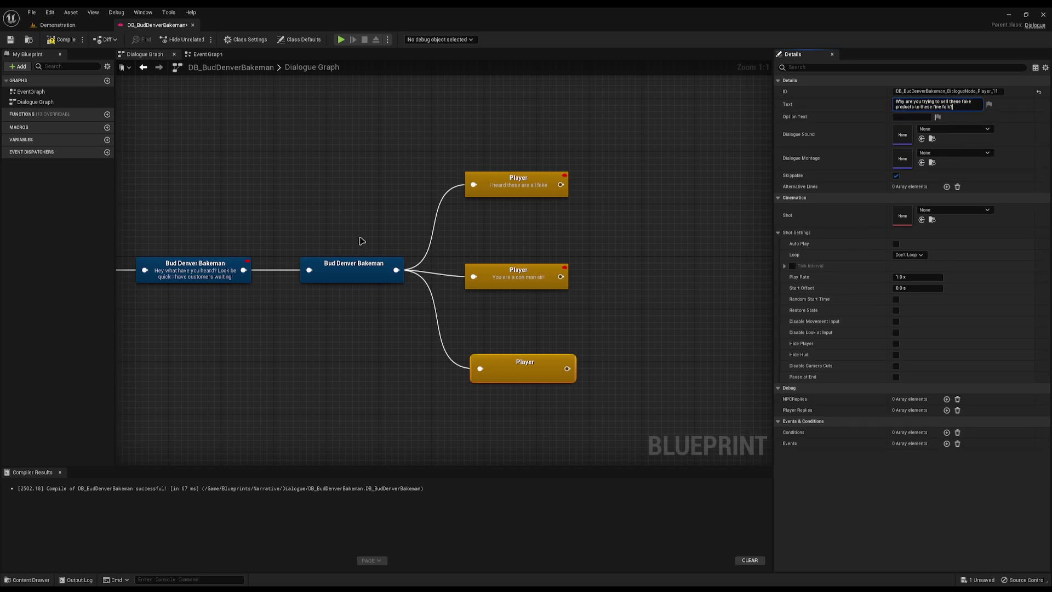
{"action": "right_click_drag", "start_coordinate": [562, 320], "coordinate": [317, 317]}
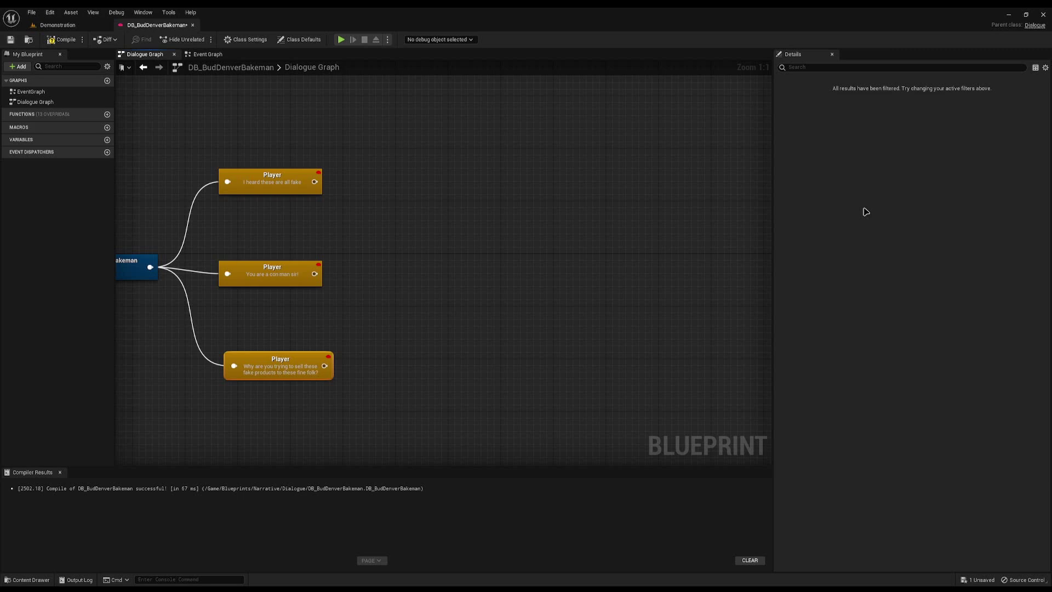
{"action": "right_click_drag", "start_coordinate": [571, 370], "coordinate": [640, 305]}
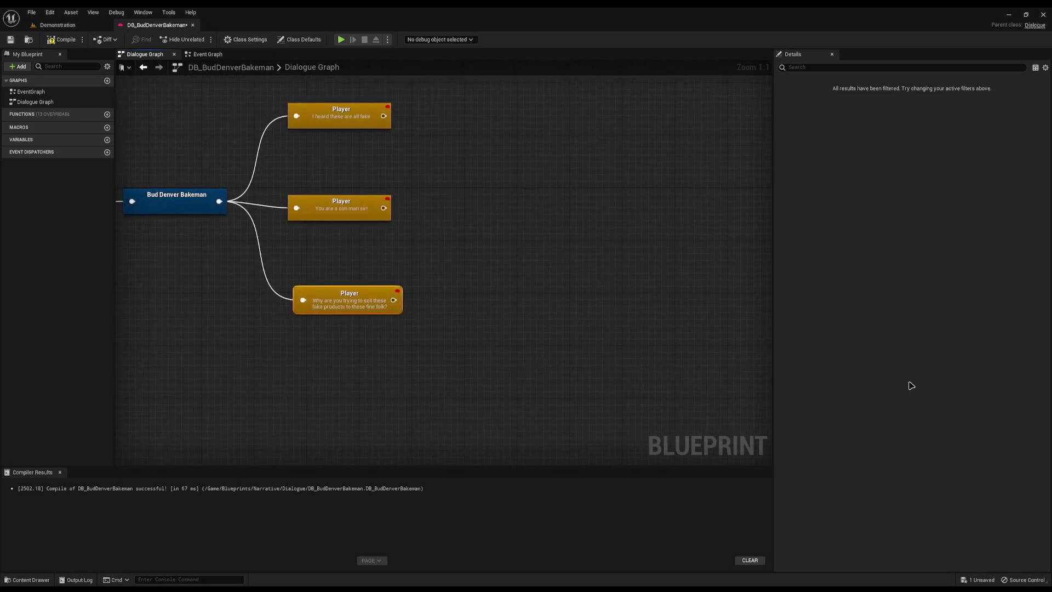
{"action": "right_click_drag", "start_coordinate": [457, 190], "coordinate": [473, 246]}
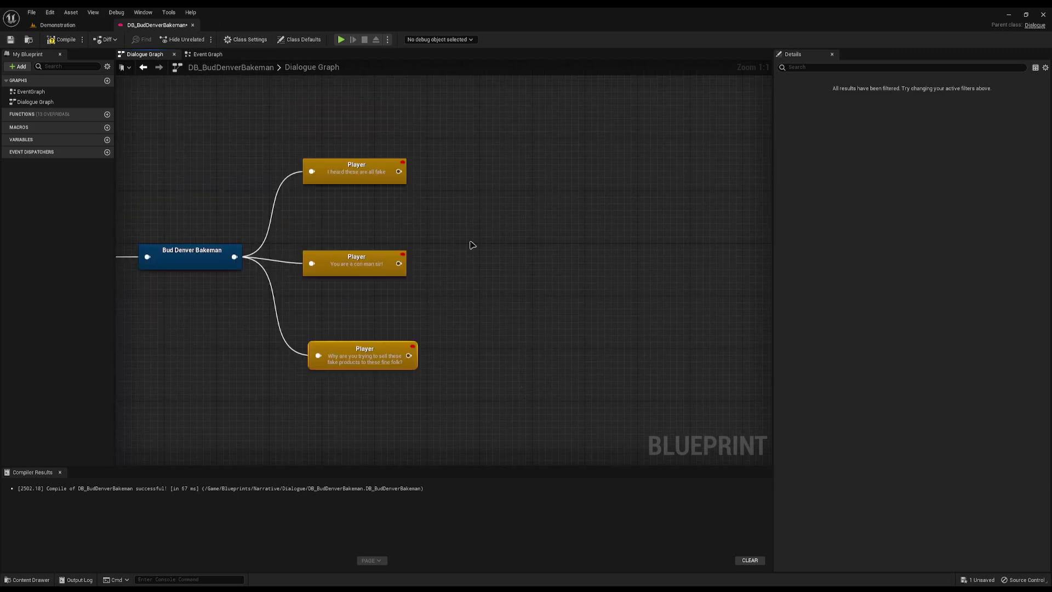
{"action": "left_click_drag", "start_coordinate": [303, 132], "coordinate": [452, 385]}
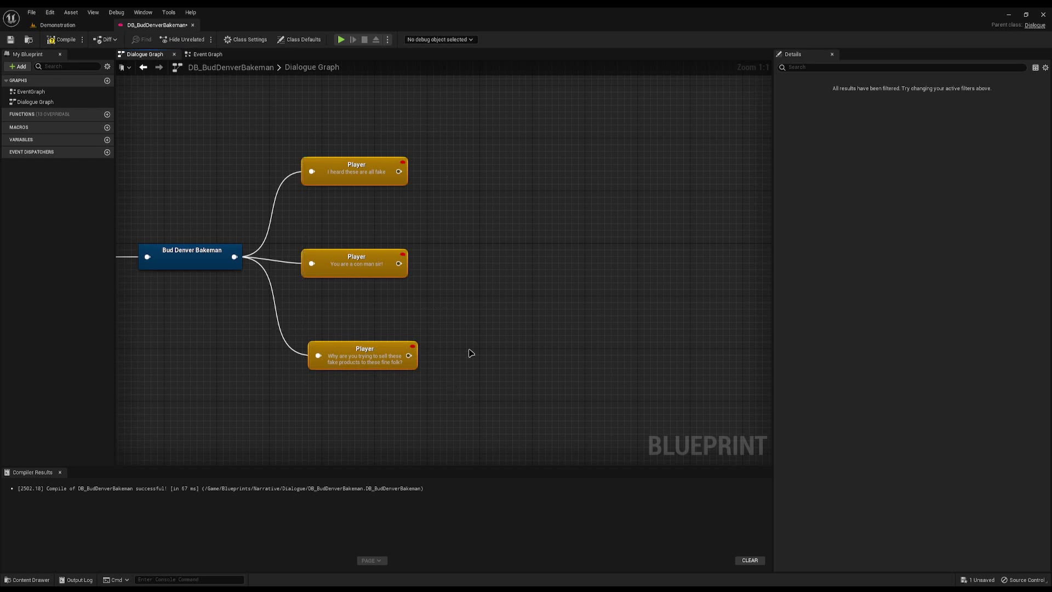
{"action": "left_click_drag", "start_coordinate": [269, 155], "coordinate": [472, 283]}
{"action": "right_click_drag", "start_coordinate": [429, 285], "coordinate": [474, 300]}
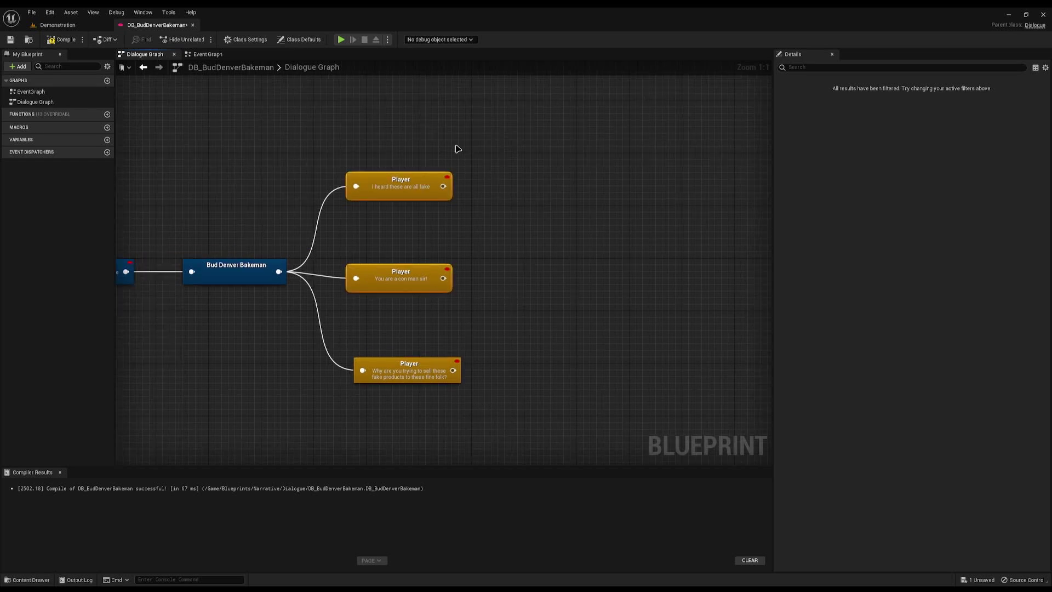
Add the NPC reply "These are not fake! These are the finest products to exist in this rottern waste of a town!" to the top player response
{"action": "left_click_drag", "start_coordinate": [442, 187], "coordinate": [480, 186]}
{"action": "left_click", "coordinate": [504, 208]}
{"action": "type", "text": "These are not fake! Thesea ie the finest products to exist in this rottern waste of a town!"}
{"action": "key", "text": "Return"}
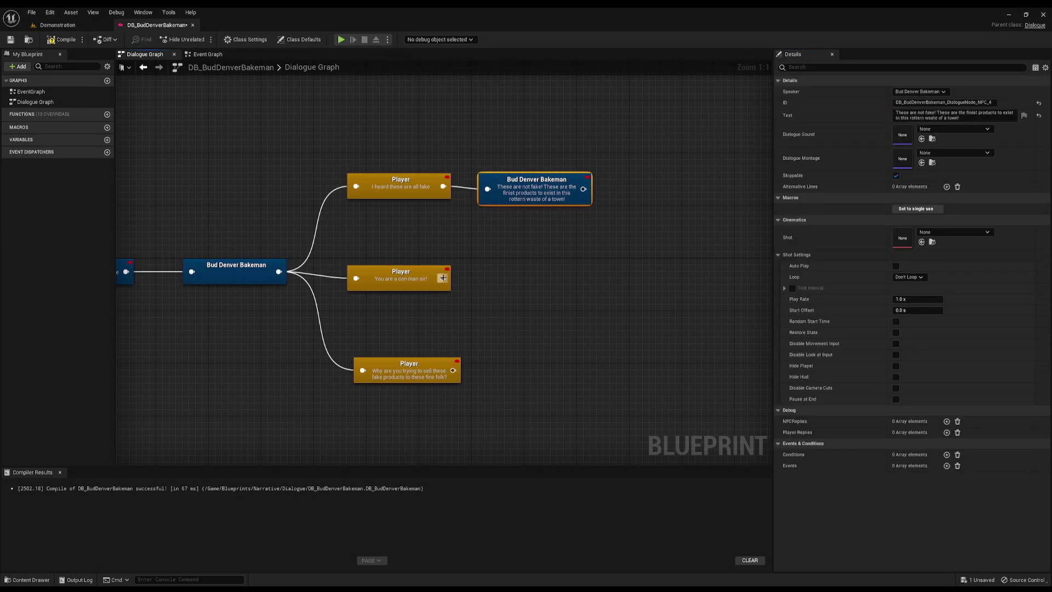
Add the NPC reply "I most certinly am not a con man! I just need a little gold to survive!" to the "You are a con man sir!" response
{"action": "left_click_drag", "start_coordinate": [443, 278], "coordinate": [508, 272]}
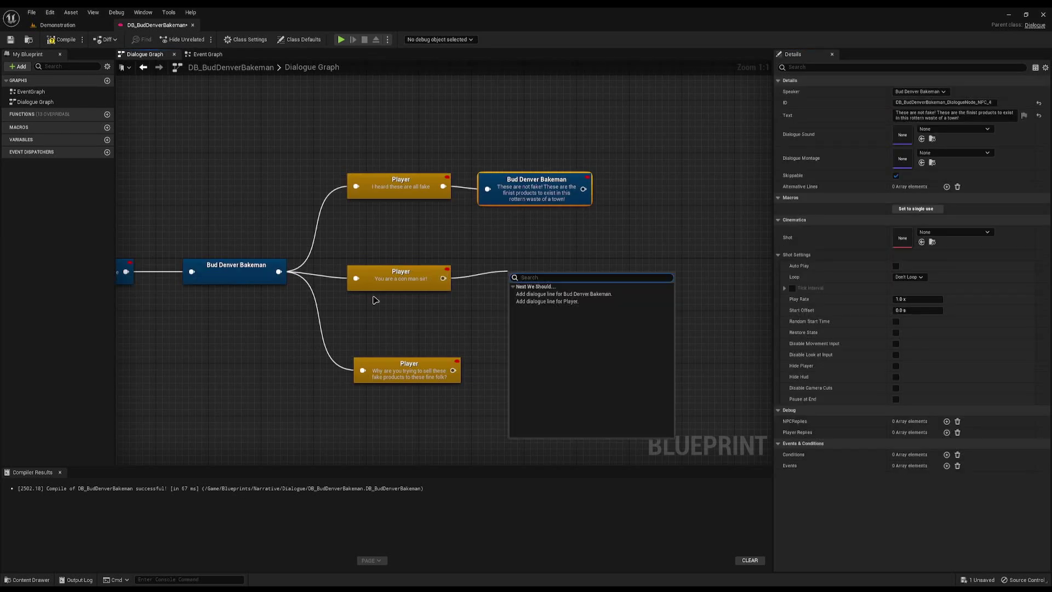
{"action": "left_click", "coordinate": [563, 297]}
{"action": "type", "text": "I am mom"}
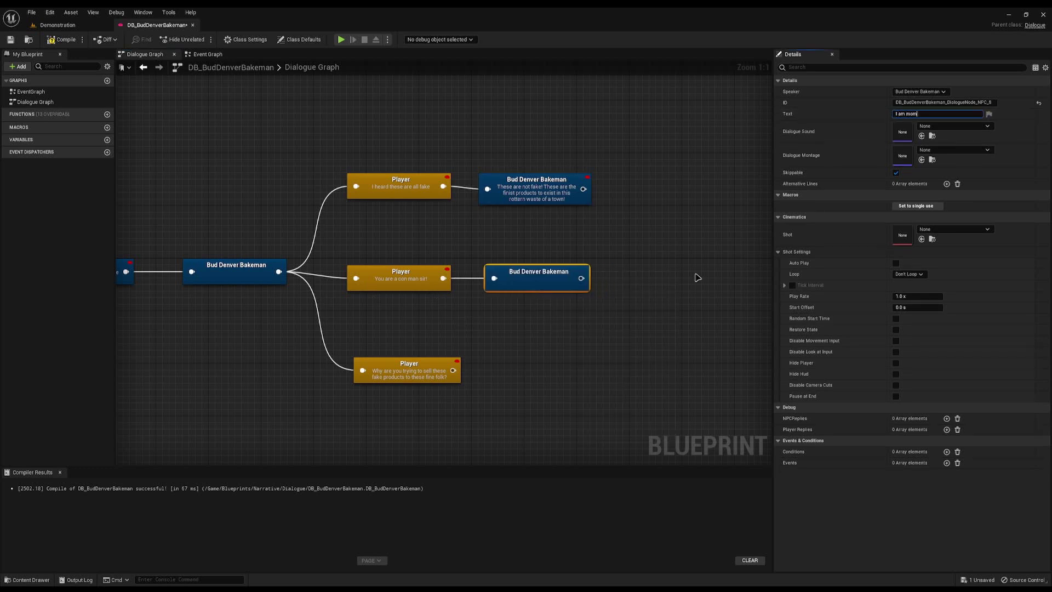
{"action": "type", "text": "st cc not a con man! I just need a little gold to sur"}
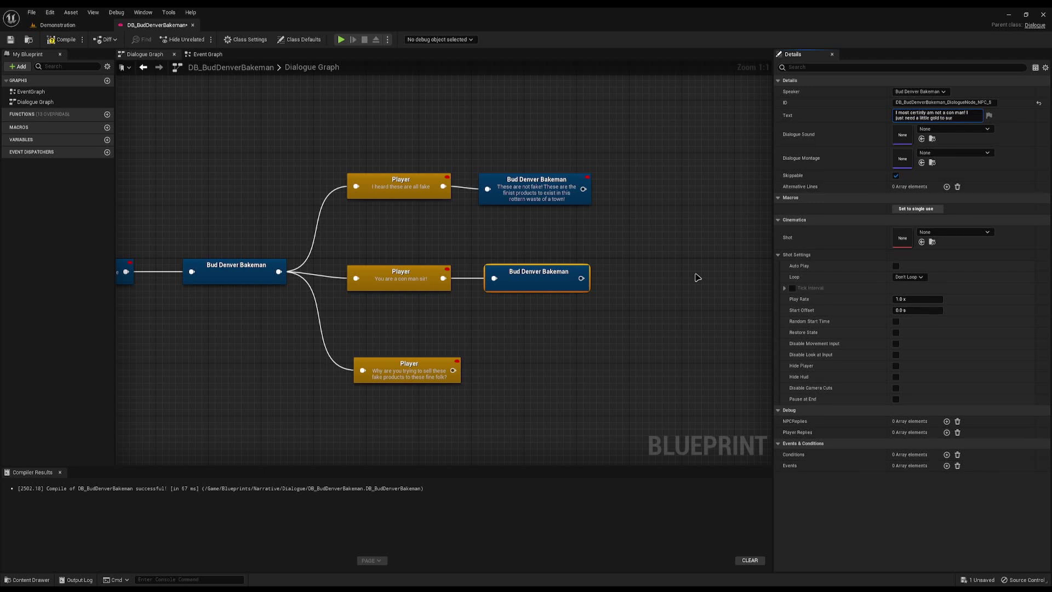
{"action": "type", "text": "vive!"}
{"action": "key", "text": "Return"}
Add an NPC reply about just needing gold to the third player response and link all three replies back to the "Hey what have you heard?" node
{"action": "left_click_drag", "start_coordinate": [453, 370], "coordinate": [496, 376]}
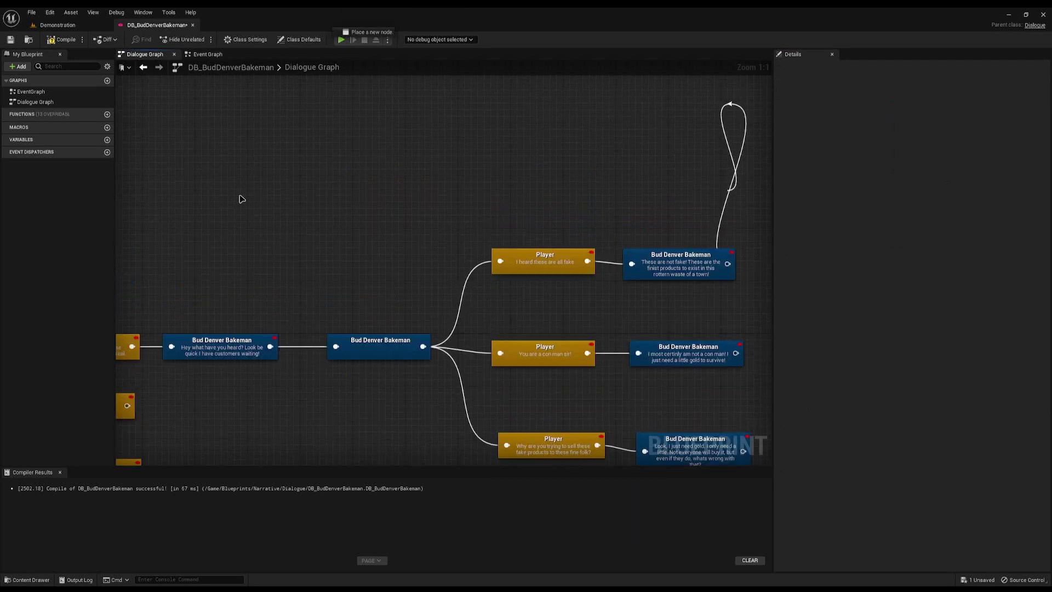
{"action": "left_click_drag", "start_coordinate": [732, 104], "coordinate": [173, 365]}
{"action": "right_click_drag", "start_coordinate": [330, 411], "coordinate": [350, 320]}
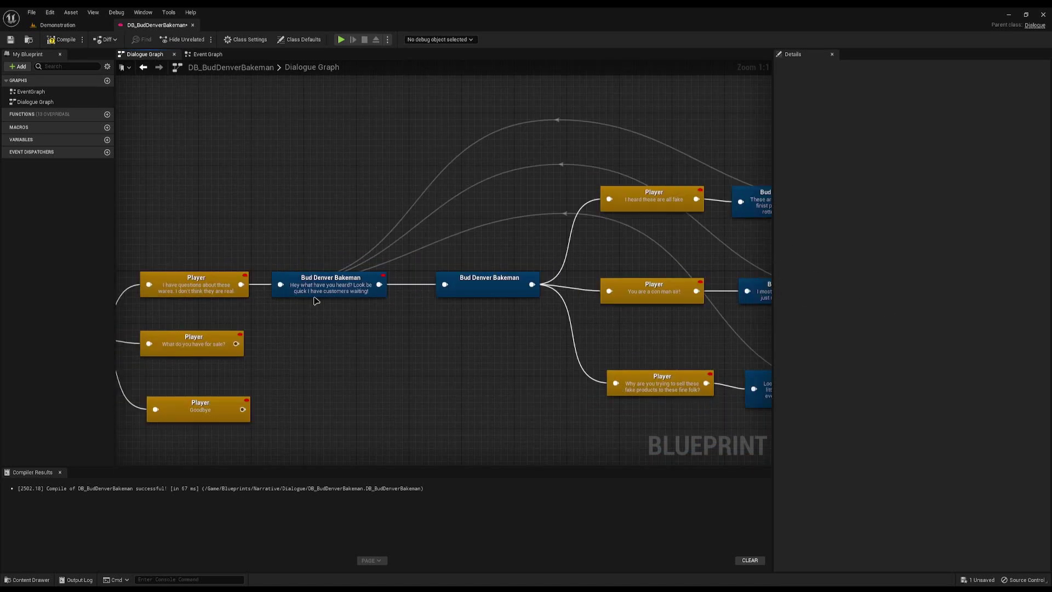
{"action": "left_click", "coordinate": [318, 293]}
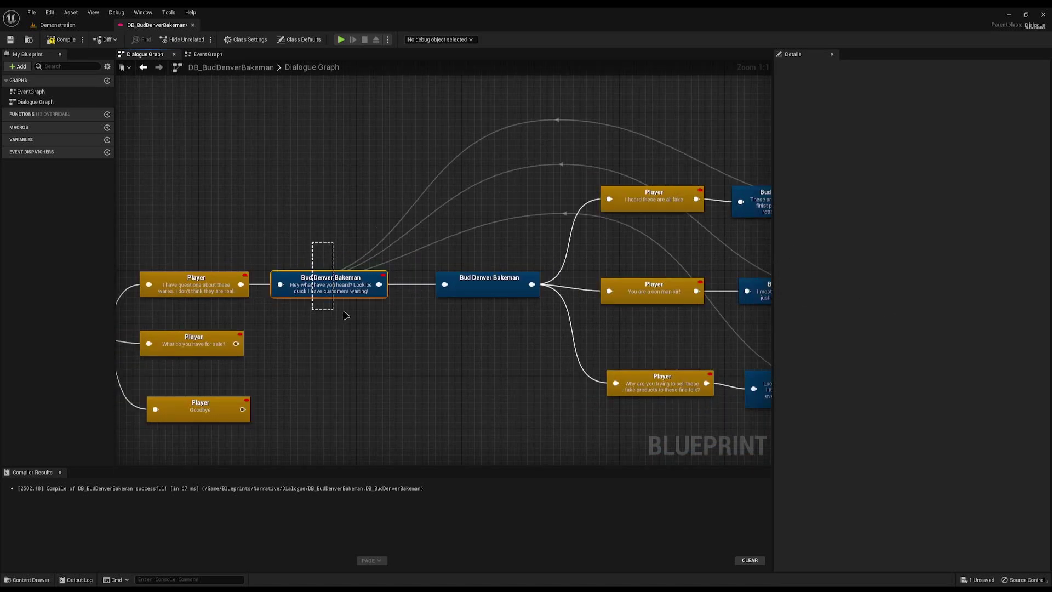
{"action": "right_click_drag", "start_coordinate": [373, 348], "coordinate": [598, 287]}
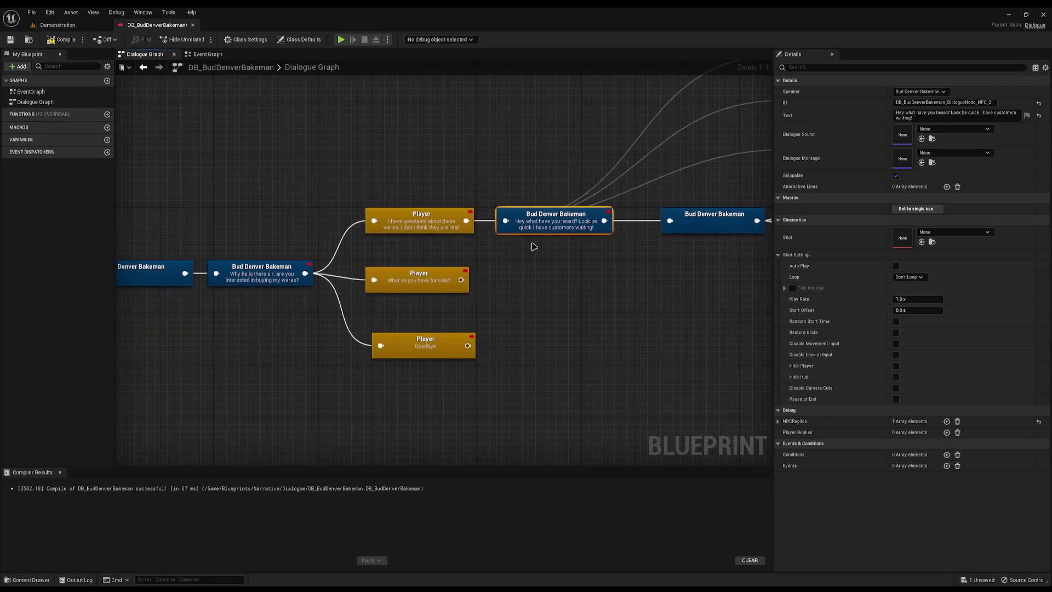
Move the opening nodes up to "Hey what have you heard?" together, away from the empty NPC node, to make room for another node
{"action": "scroll", "coordinate": [532, 244], "scroll_direction": "down", "scroll_amount": 2}
{"action": "right_click_drag", "start_coordinate": [532, 244], "coordinate": [628, 230]}
{"action": "left_click_drag", "start_coordinate": [226, 123], "coordinate": [663, 423]}
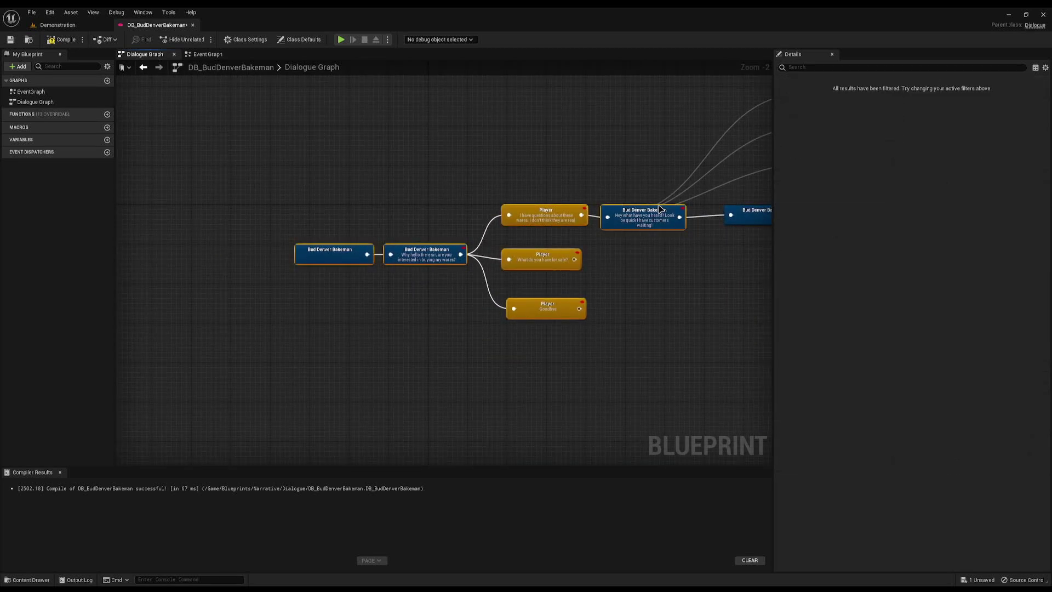
{"action": "left_click_drag", "start_coordinate": [636, 226], "coordinate": [565, 224]}
Insert a new NPC dialogue node between the "Hey what have you heard?" line and the empty NPC node that branches into player responses
{"action": "scroll", "coordinate": [662, 228], "scroll_direction": "up", "scroll_amount": 2}
{"action": "right_click_drag", "start_coordinate": [663, 228], "coordinate": [454, 295]}
{"action": "left_click_drag", "start_coordinate": [372, 273], "coordinate": [426, 290]}
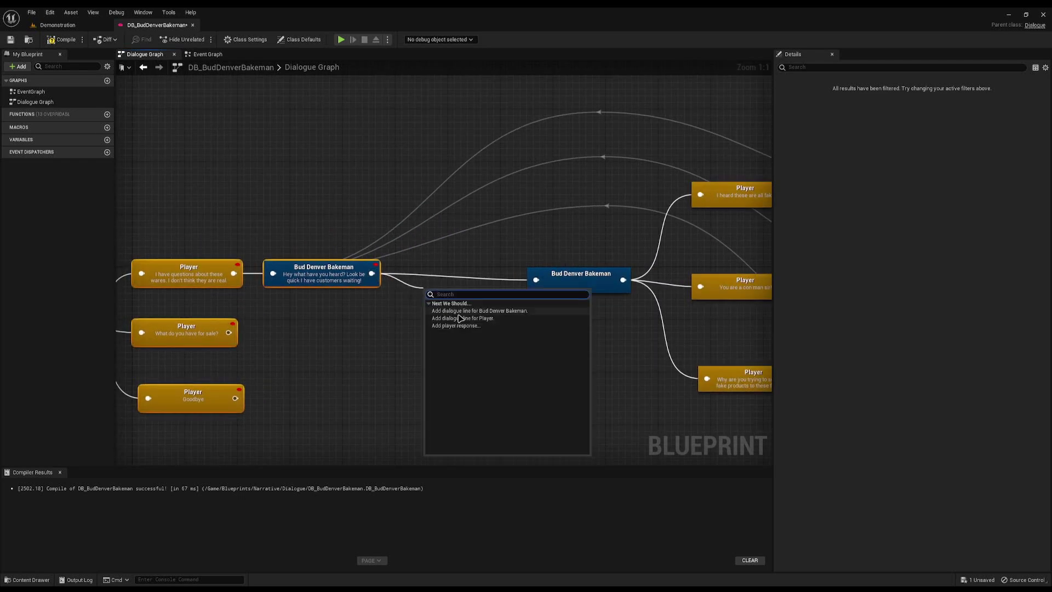
{"action": "left_click", "coordinate": [466, 311]}
{"action": "left_click", "coordinate": [536, 280], "text": "alt"}
{"action": "left_click_drag", "start_coordinate": [518, 300], "coordinate": [536, 280]}
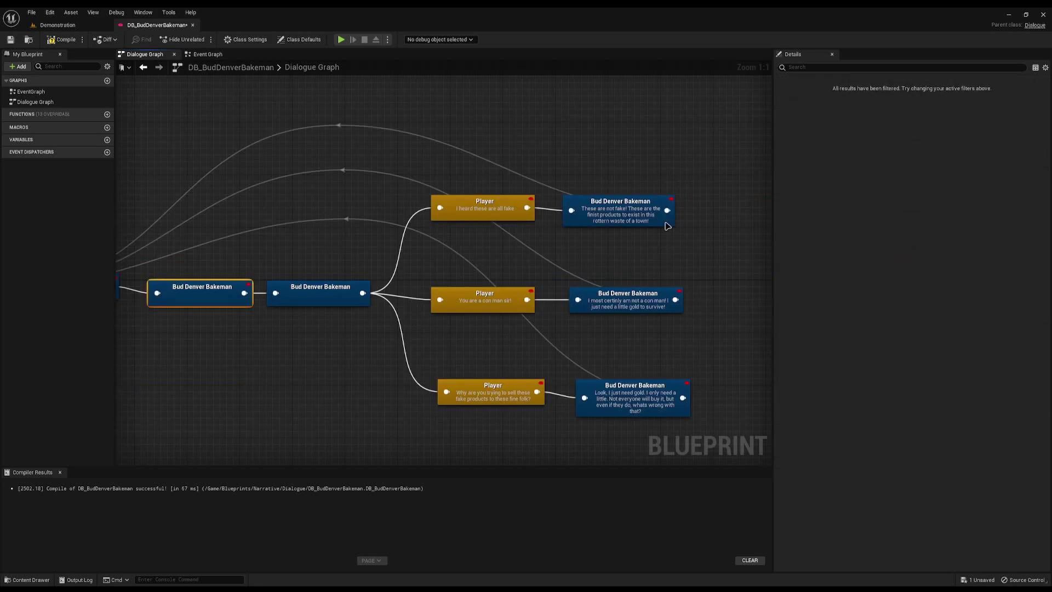
Reroute the three NPC replies back to the newly inserted NPC node and give that node the text "Anything else?"
{"action": "left_click", "coordinate": [667, 210], "text": "alt"}
{"action": "left_click", "coordinate": [675, 299], "text": "alt"}
{"action": "left_click", "coordinate": [682, 398], "text": "alt"}
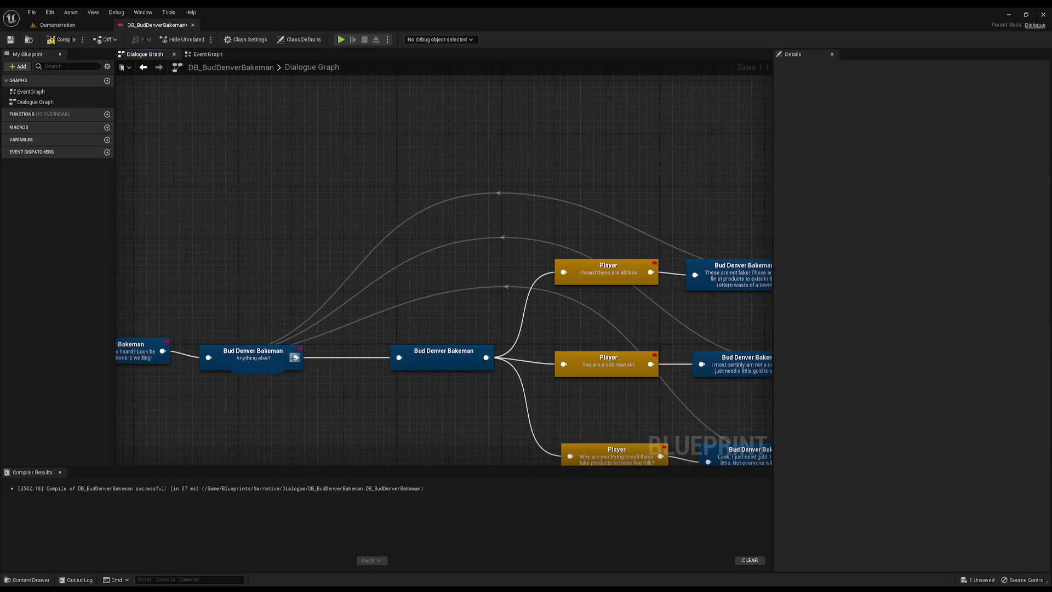
From the "Anything else?" node, add the NPC line "Hey this is now enough. I have a business to run, I suggest you get out of here!"
{"action": "left_click_drag", "start_coordinate": [289, 369], "coordinate": [443, 103]}
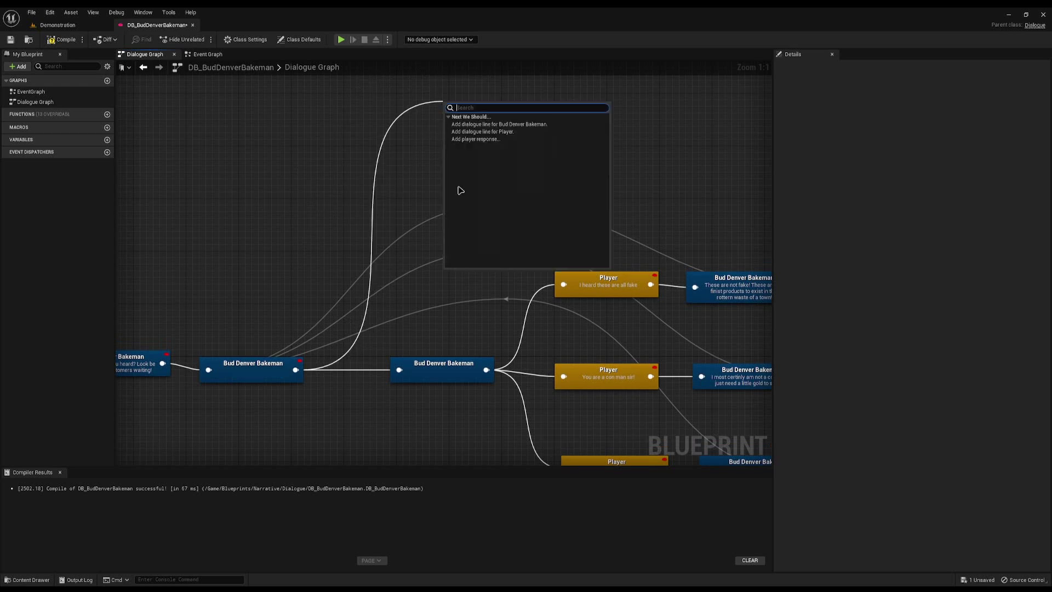
{"action": "left_click", "coordinate": [511, 124]}
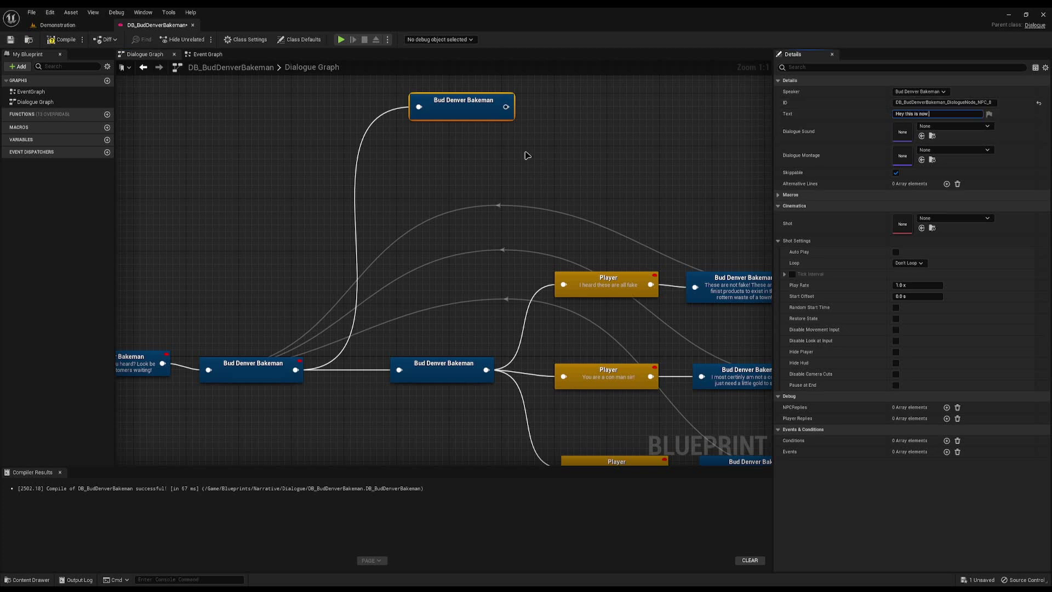
{"action": "type", "text": "business"}
{"action": "type", "text": "f here!"}
{"action": "left_click", "coordinate": [528, 155]}
Examine how the player responses, the three looping NPC replies and the separate closing line branch from the "Anything else?" node
{"action": "right_click_drag", "start_coordinate": [421, 297], "coordinate": [315, 283]}
{"action": "scroll", "coordinate": [363, 258], "scroll_direction": "down", "scroll_amount": 2}
{"action": "left_click_drag", "start_coordinate": [390, 231], "coordinate": [674, 398]}
{"action": "right_click_drag", "start_coordinate": [486, 152], "coordinate": [470, 99]}
{"action": "right_click_drag", "start_coordinate": [328, 255], "coordinate": [411, 313]}
{"action": "left_click_drag", "start_coordinate": [375, 120], "coordinate": [515, 187]}
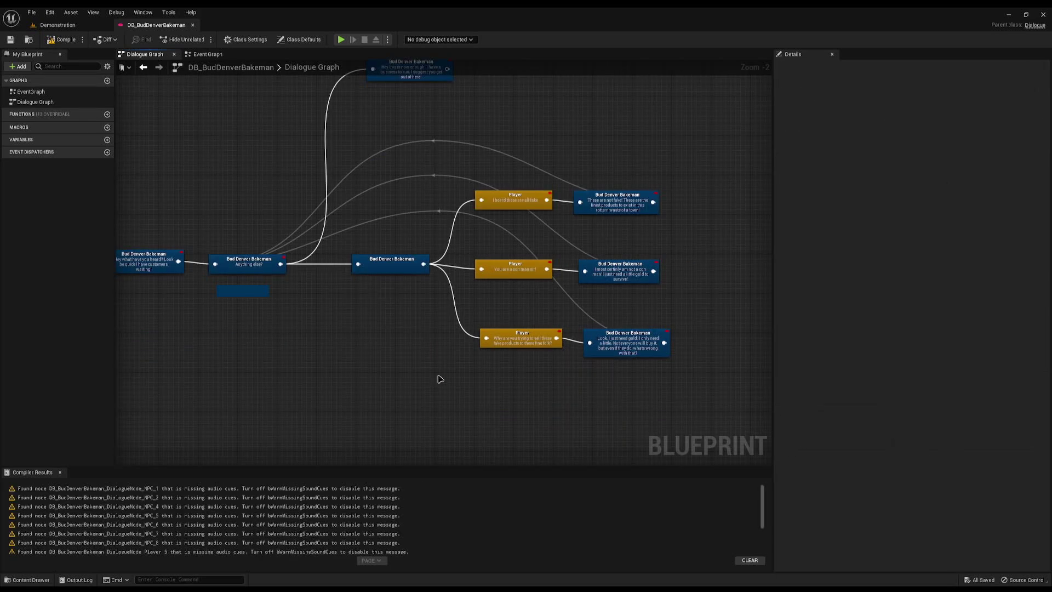
{"action": "left_click_drag", "start_coordinate": [679, 147], "coordinate": [578, 219]}
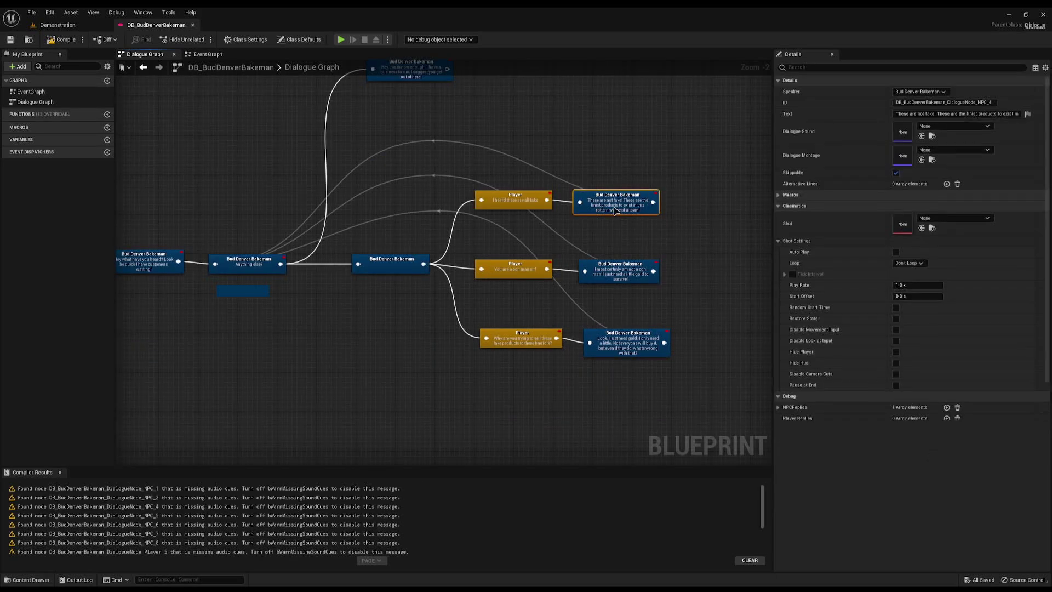
{"action": "left_click", "coordinate": [629, 272]}
{"action": "left_click", "coordinate": [627, 334]}
{"action": "left_click", "coordinate": [626, 268]}
{"action": "left_click", "coordinate": [628, 198]}
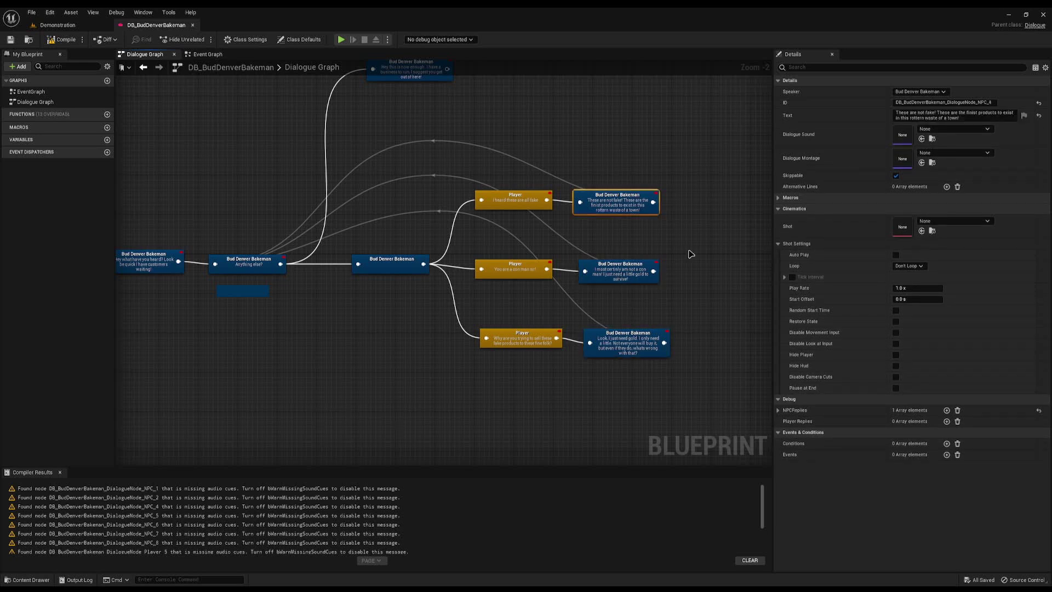
{"action": "right_click_drag", "start_coordinate": [496, 213], "coordinate": [486, 237]}
{"action": "left_click_drag", "start_coordinate": [285, 164], "coordinate": [686, 406]}
{"action": "left_click", "coordinate": [688, 406]}
{"action": "key", "text": "ctrl+space"}
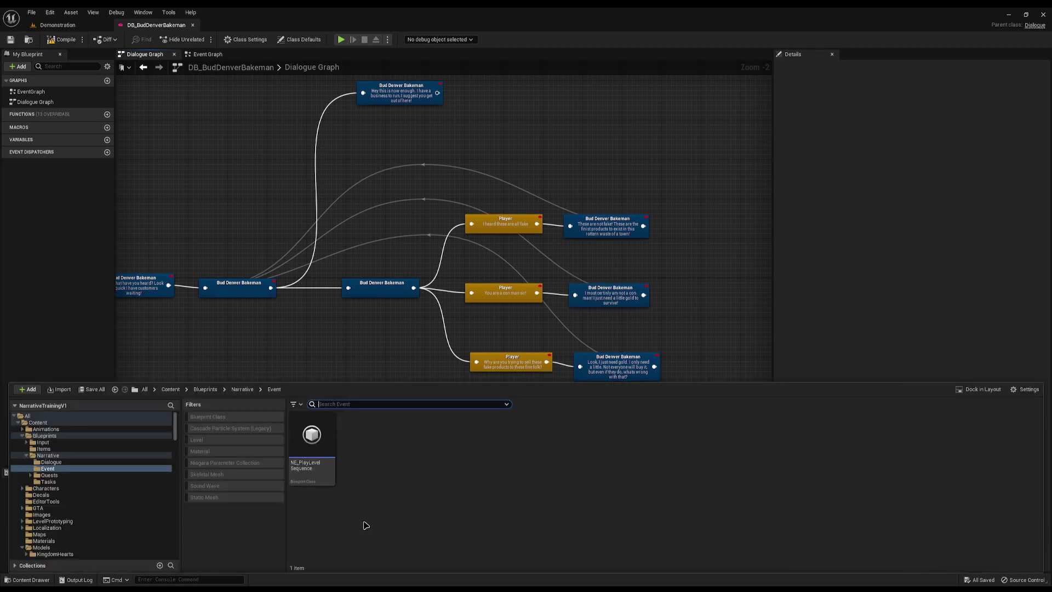
{"action": "right_click", "coordinate": [366, 525]}
{"action": "left_click", "coordinate": [629, 231]}
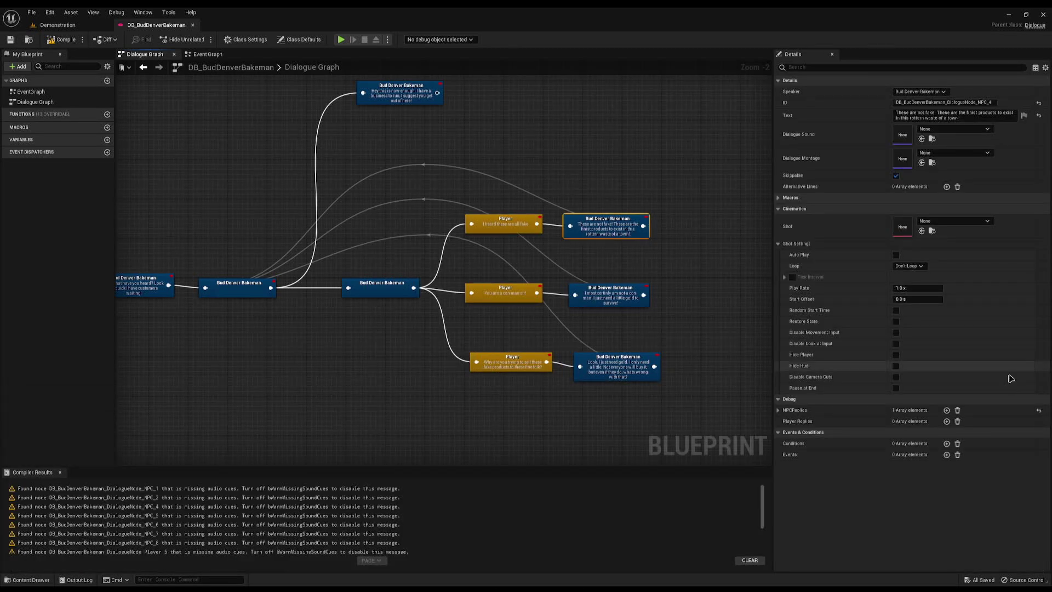
{"action": "left_click", "coordinate": [383, 398]}
Create a Blueprint class with Narrative Event as parent in the Narrative Event folder, name it NE_CompleteTask and open it
{"action": "key", "text": "ctrl+space"}
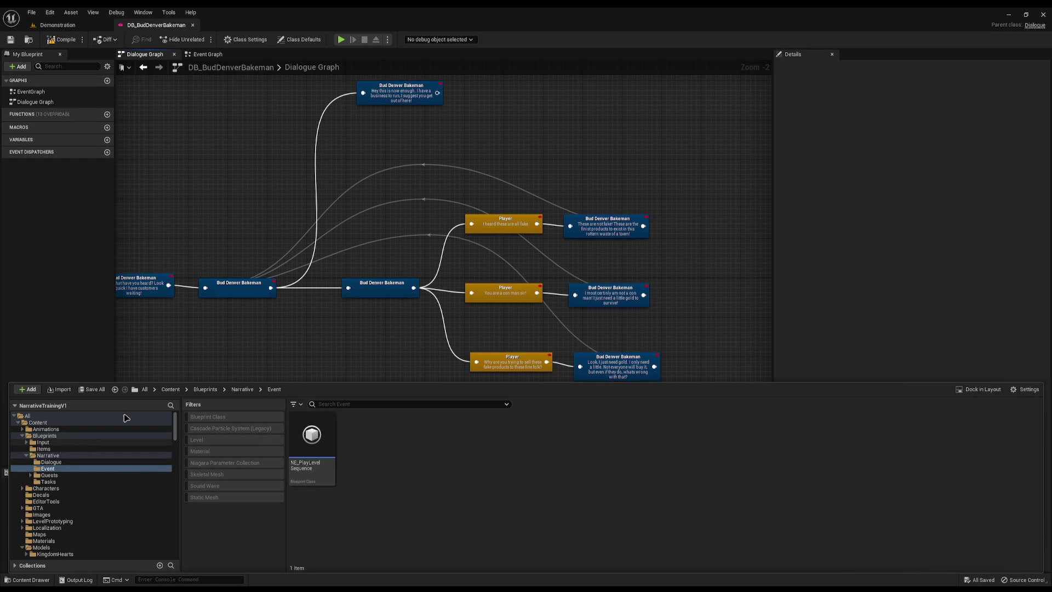
{"action": "right_click", "coordinate": [526, 482]}
{"action": "left_click", "coordinate": [460, 256]}
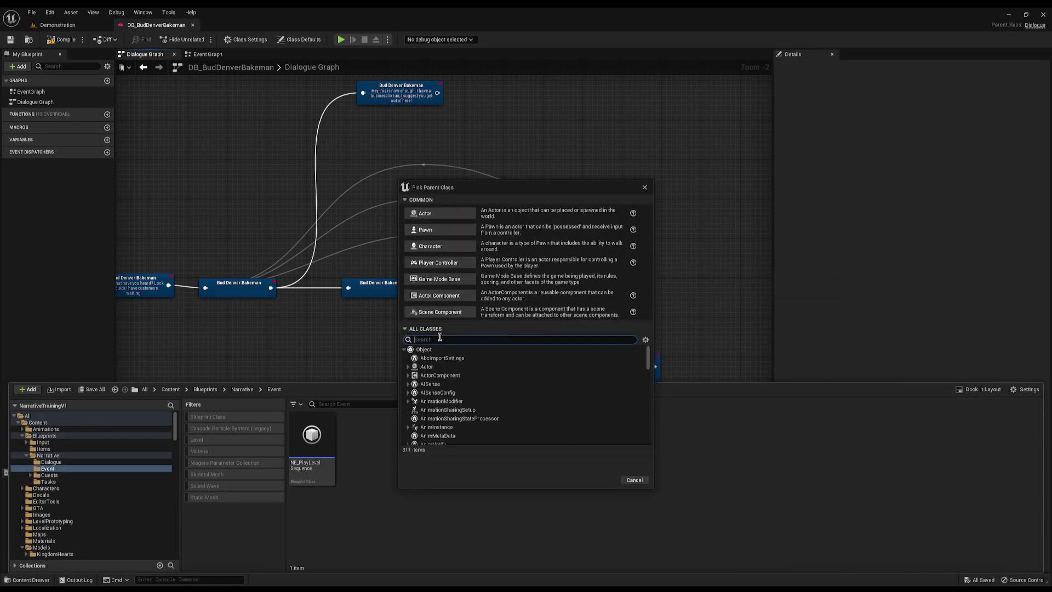
{"action": "type", "text": "ive eev"}
{"action": "left_click", "coordinate": [458, 358]}
{"action": "left_click", "coordinate": [604, 397]}
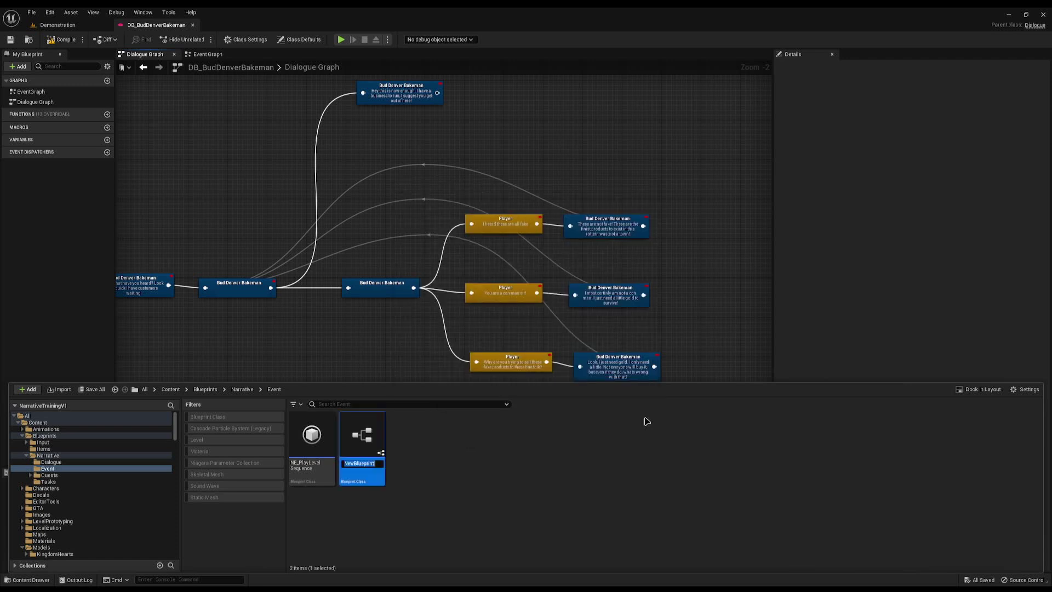
{"action": "type", "text": "NE_CompleteTask"}
{"action": "key", "text": "Return"}
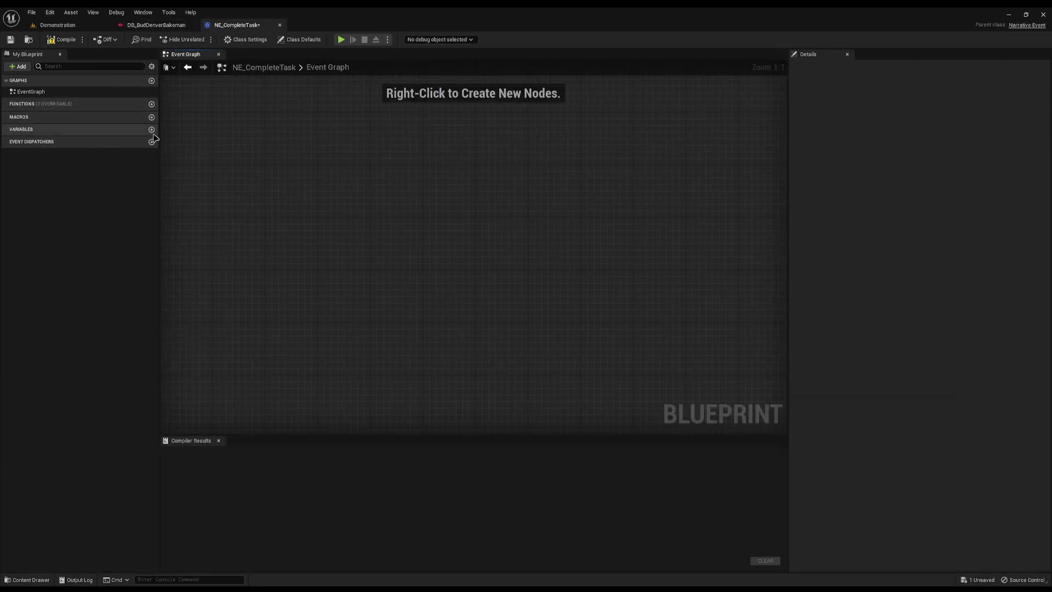
Add an instance-editable variable named NarrativeTask of type Narrative Task to the NE_CompleteTask blueprint
{"action": "left_click", "coordinate": [152, 130]}
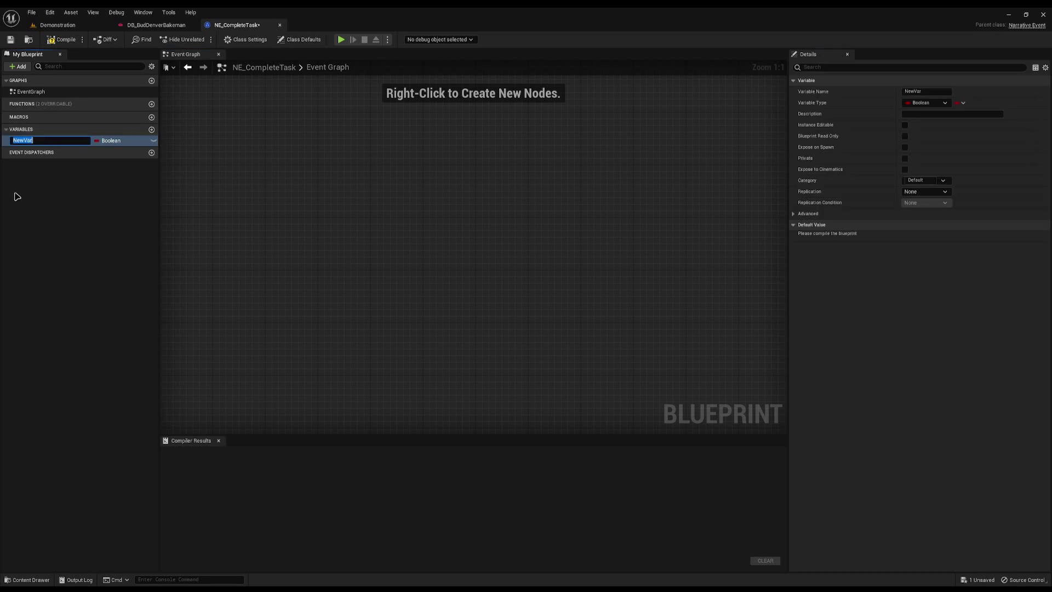
{"action": "type", "text": "NarrativeTask"}
{"action": "key", "text": "Return"}
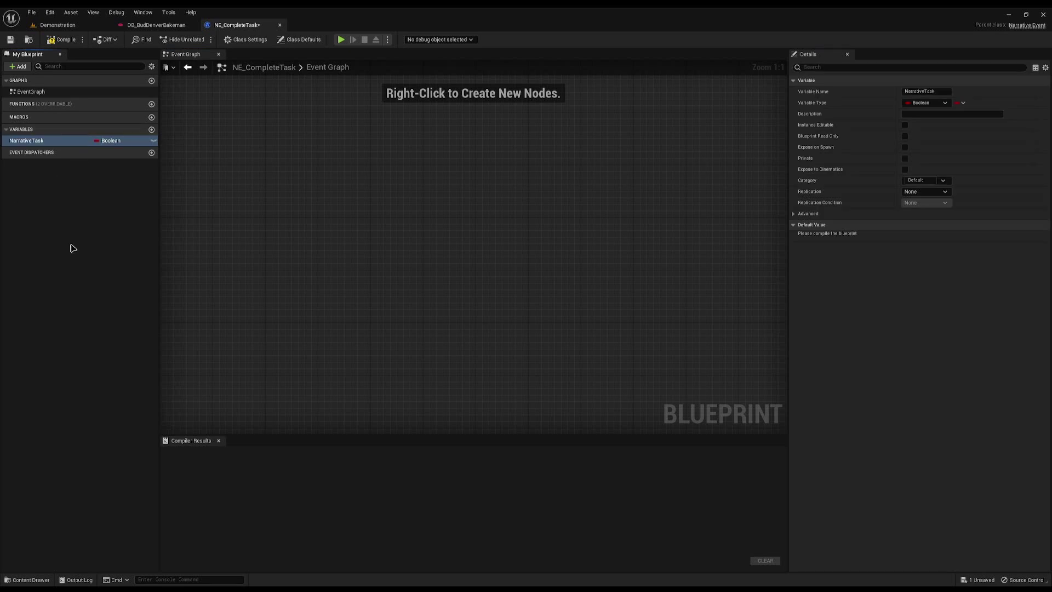
{"action": "left_click", "coordinate": [110, 141]}
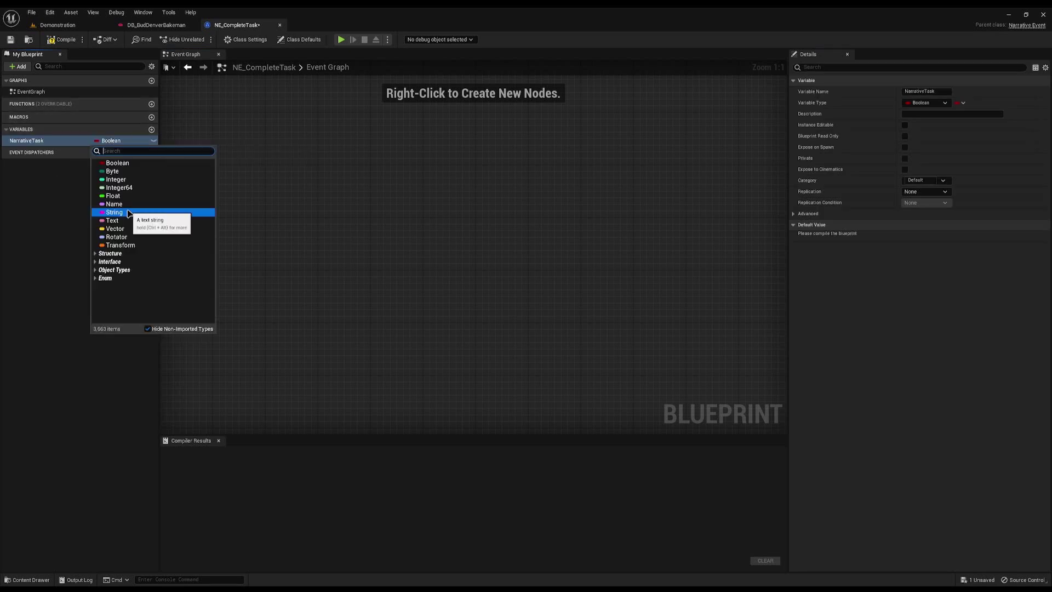
{"action": "type", "text": "arrative task"}
{"action": "left_click", "coordinate": [129, 181]}
Add a String variable named Argument to NE_CompleteTask and make it instance editable
{"action": "left_click", "coordinate": [151, 130]}
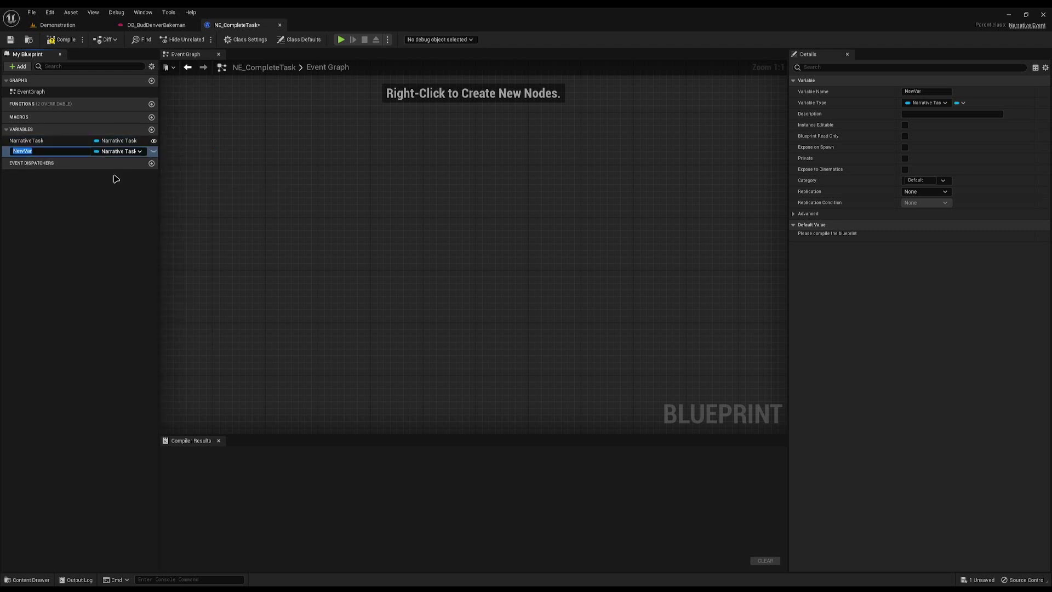
{"action": "type", "text": "Argument"}
{"action": "left_click", "coordinate": [117, 151]}
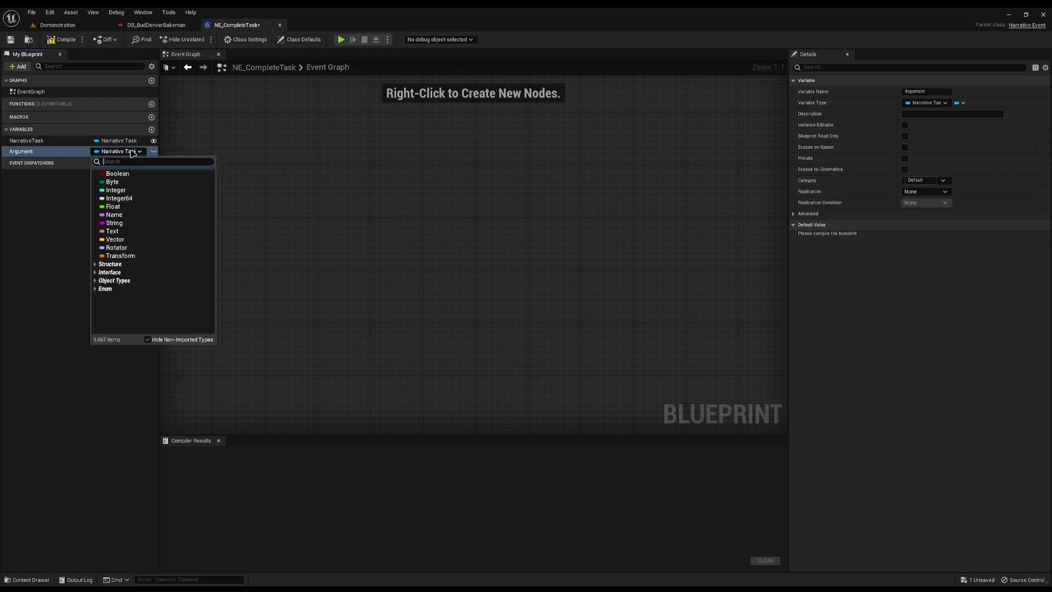
{"action": "left_click", "coordinate": [126, 223]}
{"action": "left_click", "coordinate": [153, 153]}
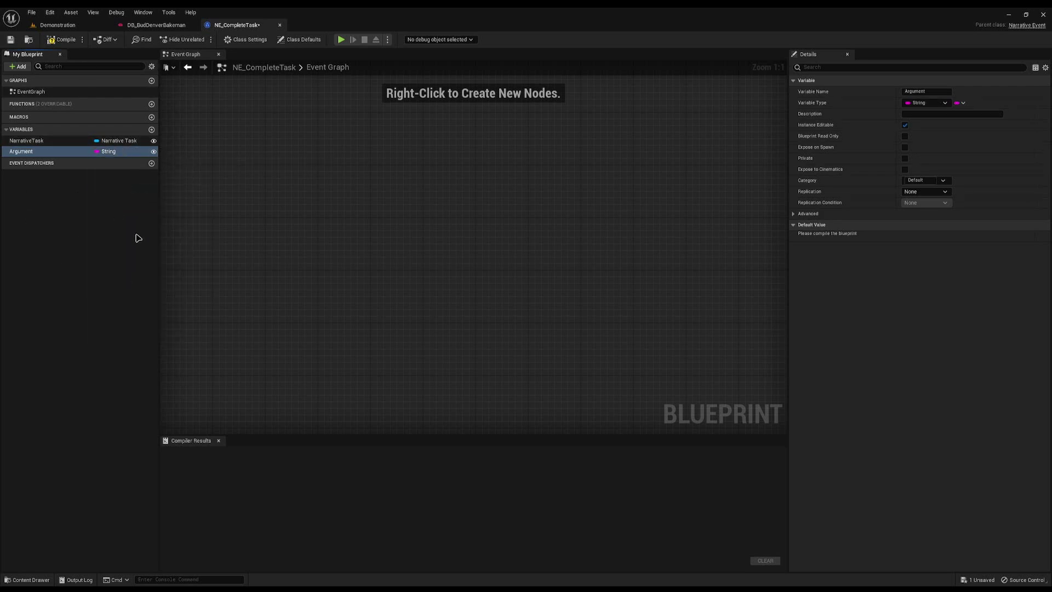
Override the Get Graph Display Text function and feed its return value from a new Append node
{"action": "left_click", "coordinate": [128, 103]}
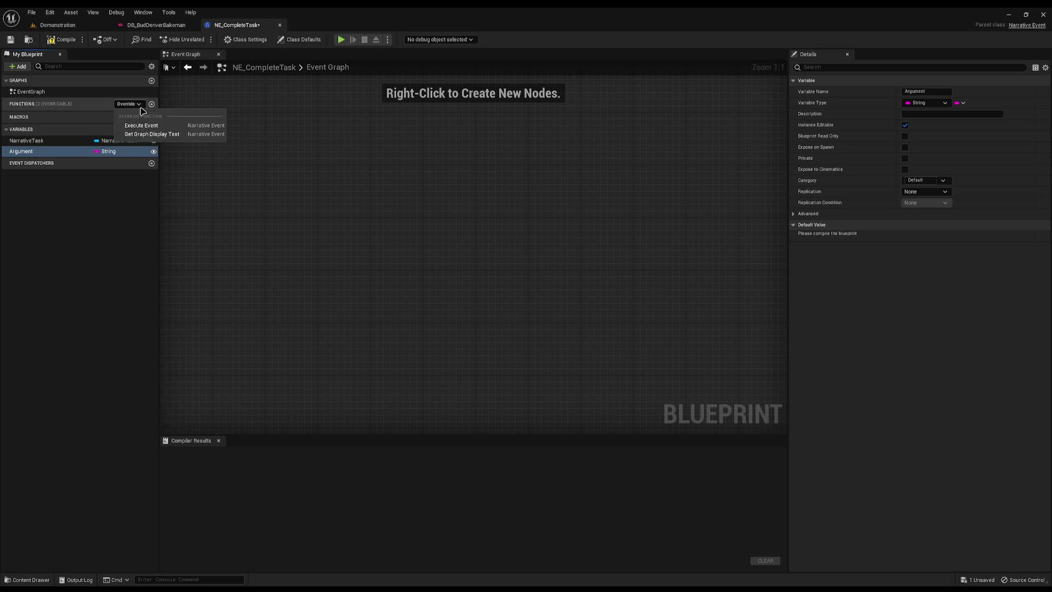
{"action": "left_click", "coordinate": [146, 135]}
{"action": "left_click_drag", "start_coordinate": [524, 262], "coordinate": [440, 296]}
{"action": "type", "text": "append"}
{"action": "key", "text": "Return"}
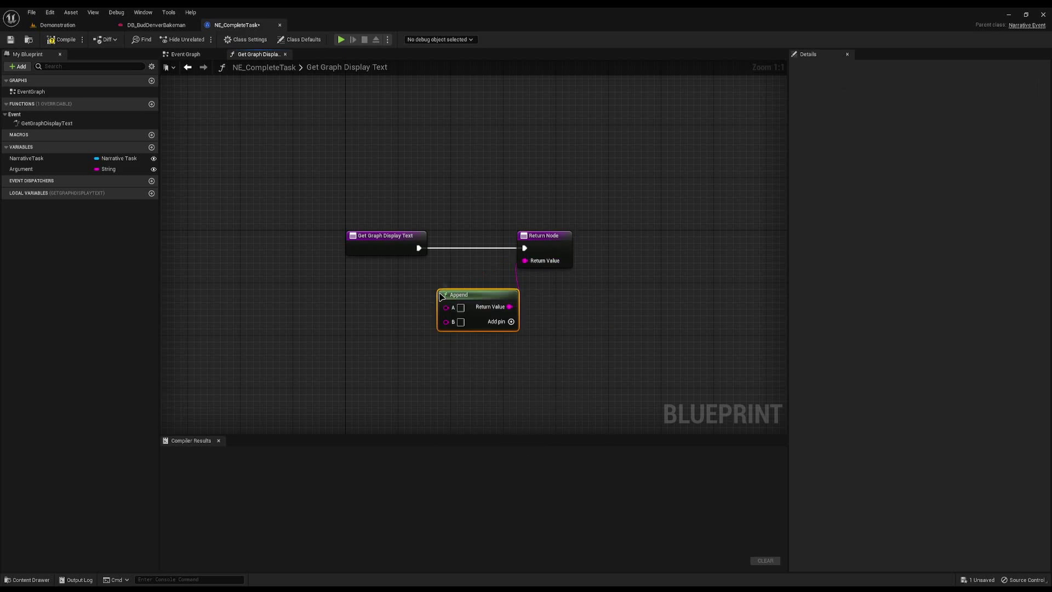
{"action": "left_click", "coordinate": [156, 24]}
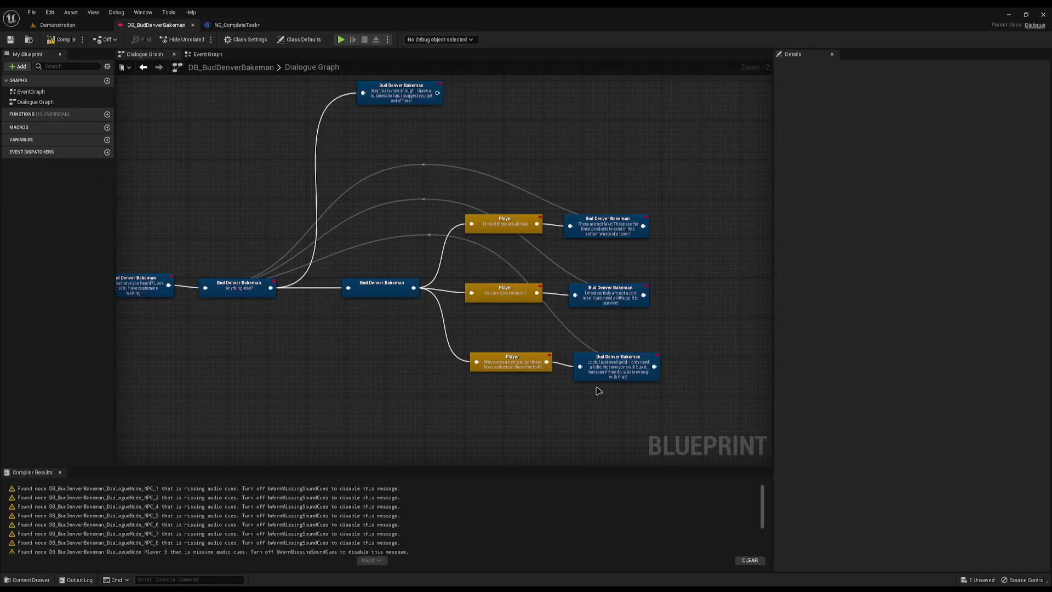
{"action": "left_click", "coordinate": [237, 25]}
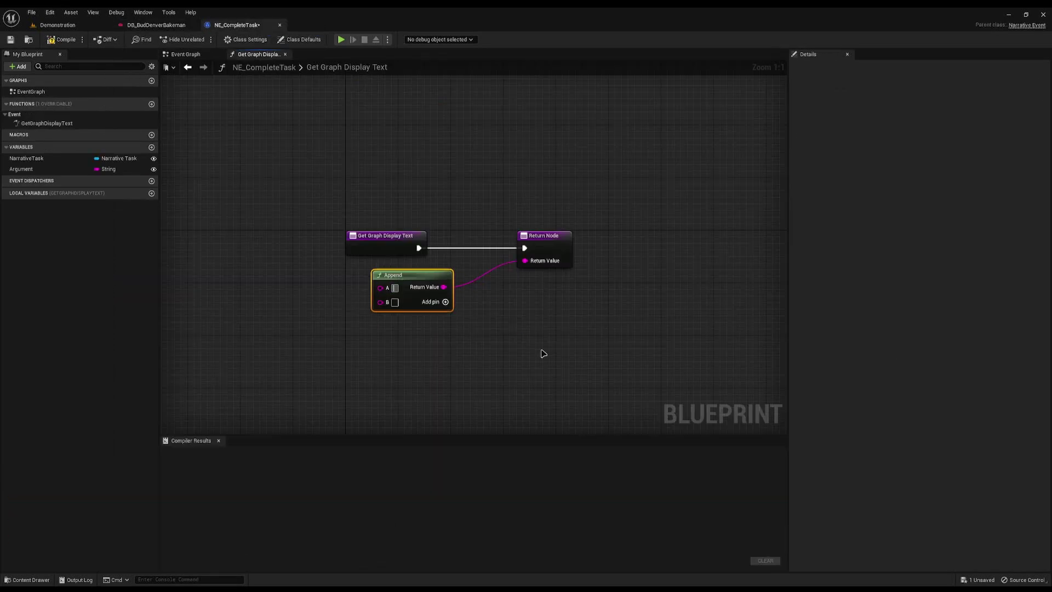
Make the display text append "Complete task", the NarrativeTask's display name, "with arg" and the Argument variable, and compile
{"action": "type", "text": "Complete task"}
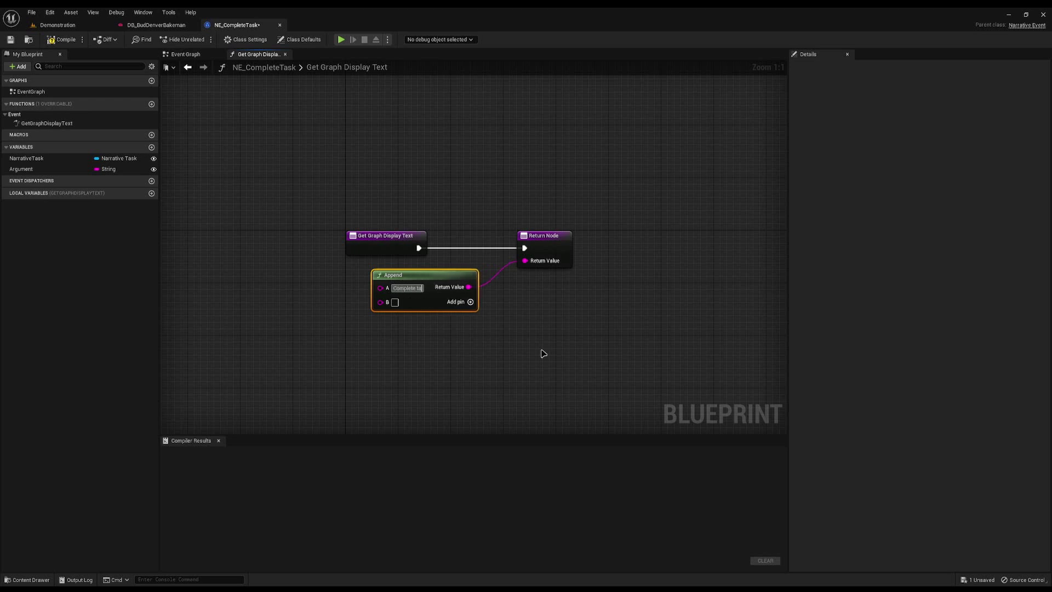
{"action": "left_click_drag", "start_coordinate": [18, 160], "coordinate": [388, 304], "text": "ctrl"}
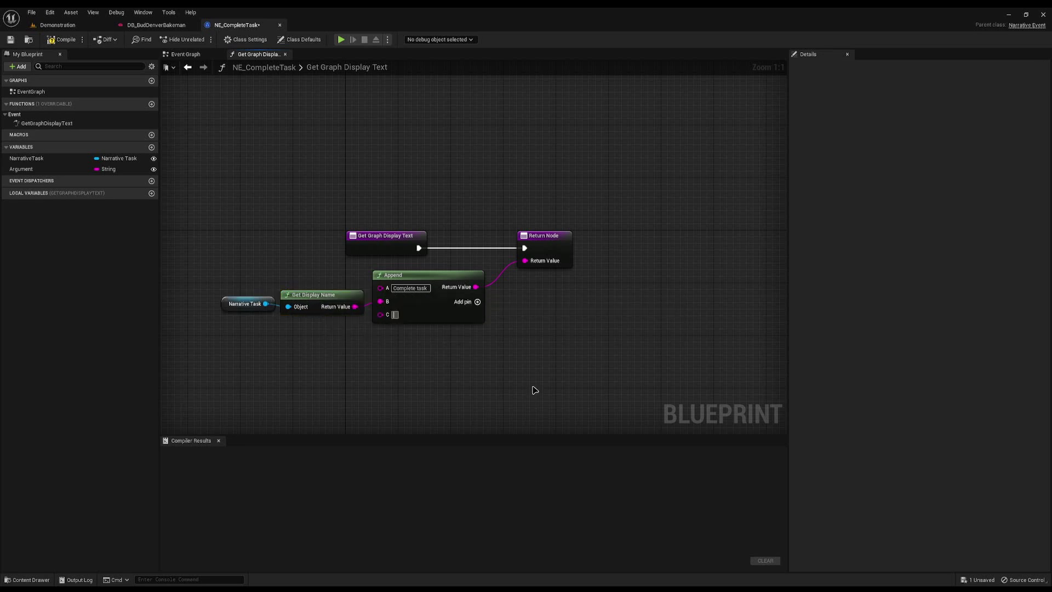
{"action": "left_click", "coordinate": [478, 302]}
{"action": "left_click_drag", "start_coordinate": [22, 169], "coordinate": [270, 333]}
{"action": "left_click_drag", "start_coordinate": [394, 328], "coordinate": [311, 337]}
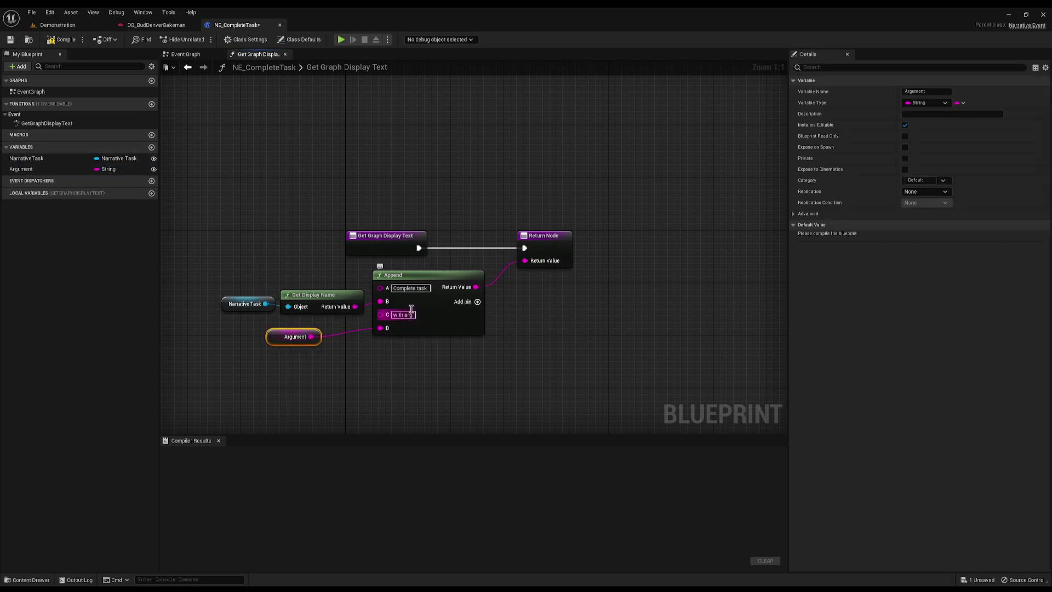
{"action": "left_click_drag", "start_coordinate": [261, 283], "coordinate": [347, 322]}
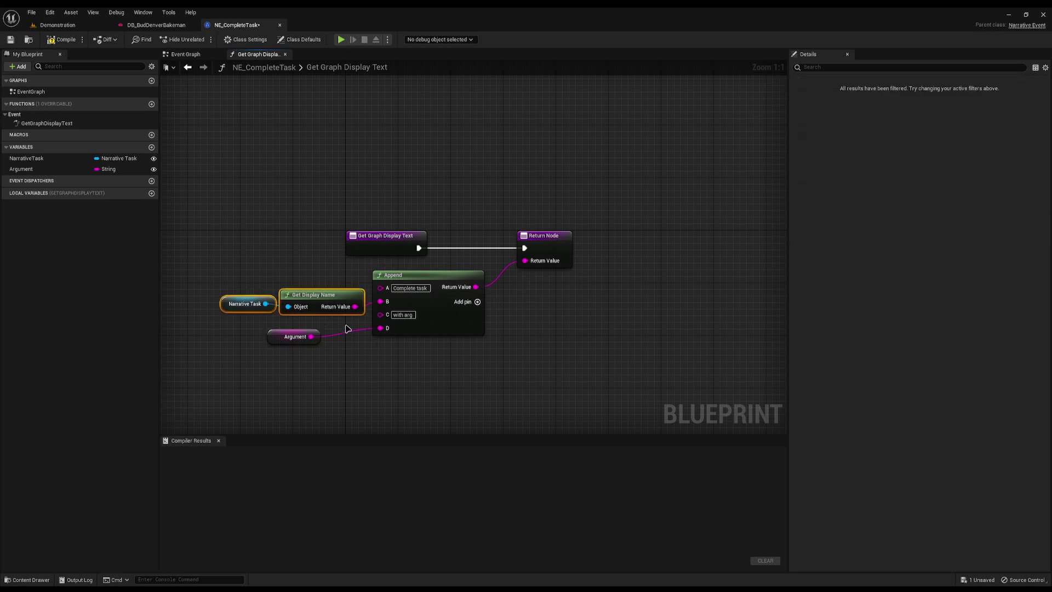
{"action": "left_click_drag", "start_coordinate": [352, 382], "coordinate": [282, 336]}
{"action": "left_click", "coordinate": [240, 118]}
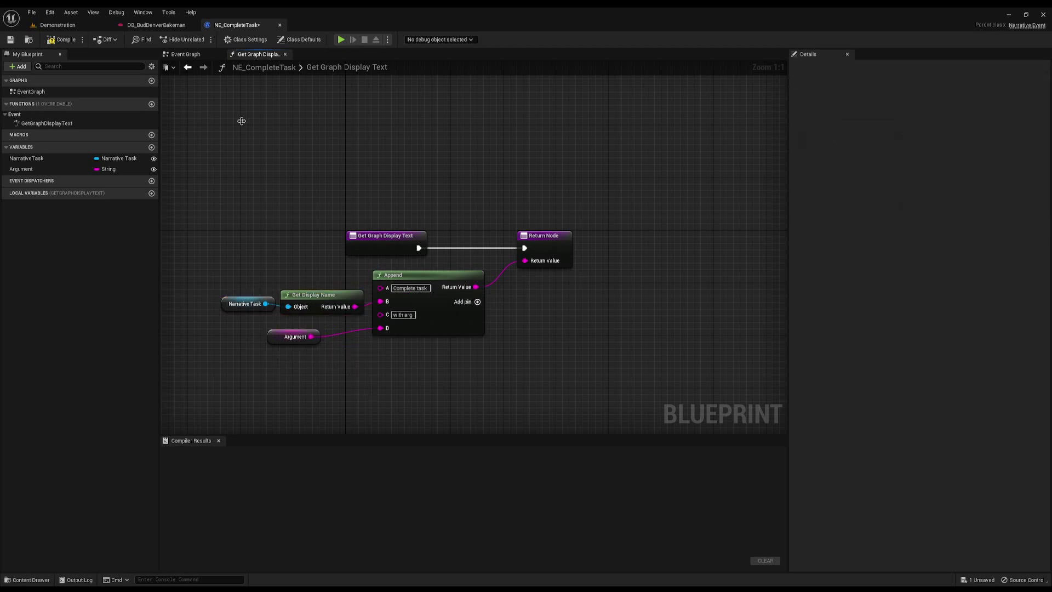
{"action": "left_click", "coordinate": [62, 39]}
Override Execute Event and call Complete Narrative Task on its Narrative Component, placed between the entry and return nodes
{"action": "left_click", "coordinate": [129, 104]}
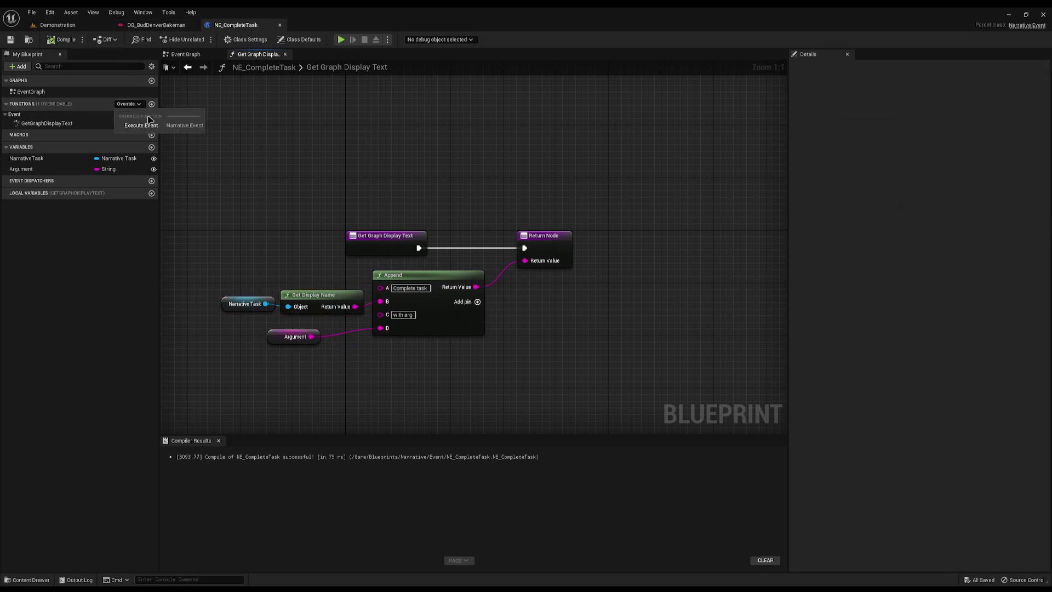
{"action": "left_click", "coordinate": [161, 126]}
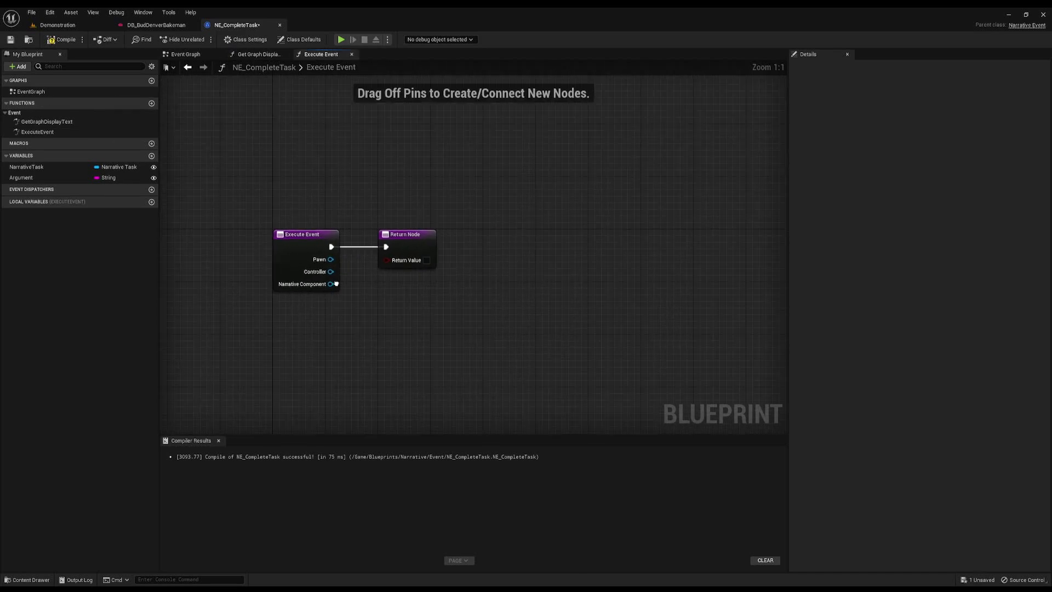
{"action": "left_click_drag", "start_coordinate": [319, 283], "coordinate": [320, 246]}
{"action": "type", "text": "complete"}
{"action": "key", "text": "Return"}
{"action": "left_click_drag", "start_coordinate": [508, 298], "coordinate": [663, 245]}
{"action": "left_click_drag", "start_coordinate": [454, 285], "coordinate": [547, 252]}
Feed the NarrativeTask and Argument variables into the Complete Narrative Task node, compile, and close the NE_CompleteTask blueprint
{"action": "left_click_drag", "start_coordinate": [41, 168], "coordinate": [487, 291]}
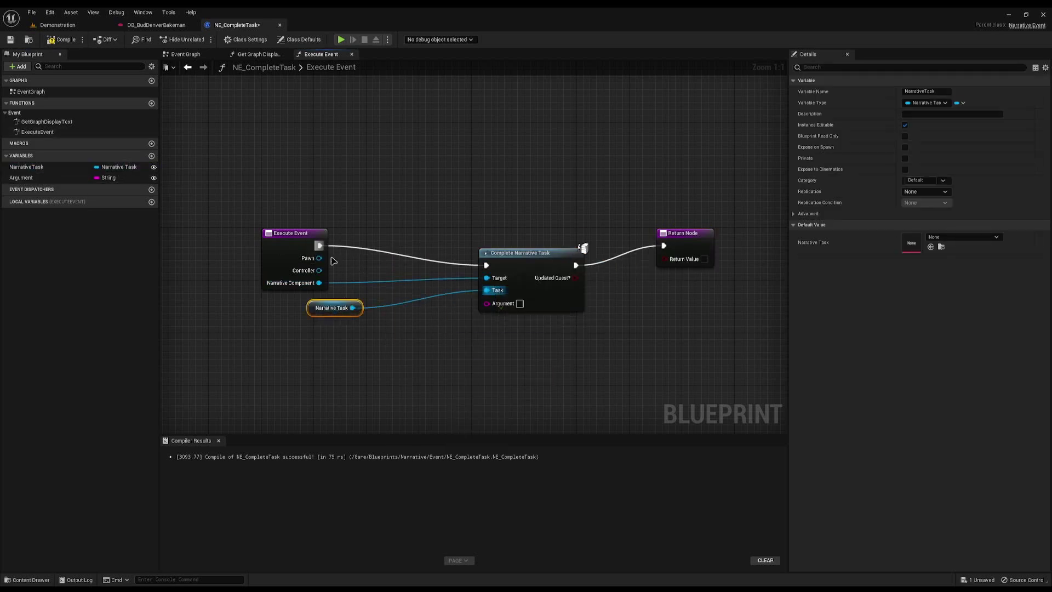
{"action": "left_click_drag", "start_coordinate": [20, 177], "coordinate": [492, 310], "text": "ctrl"}
{"action": "left_click", "coordinate": [62, 40]}
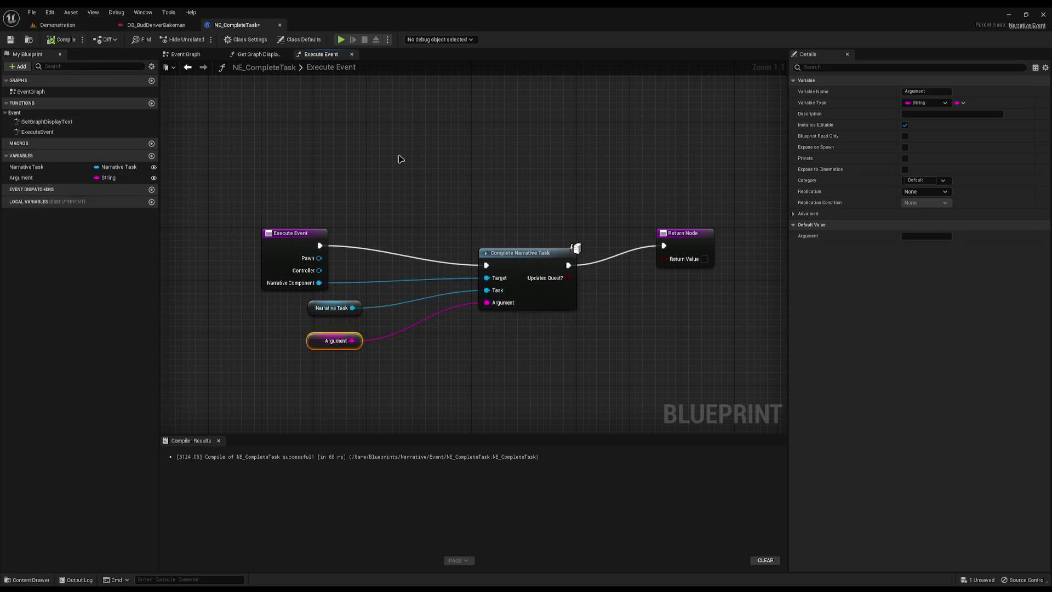
{"action": "left_click", "coordinate": [280, 25]}
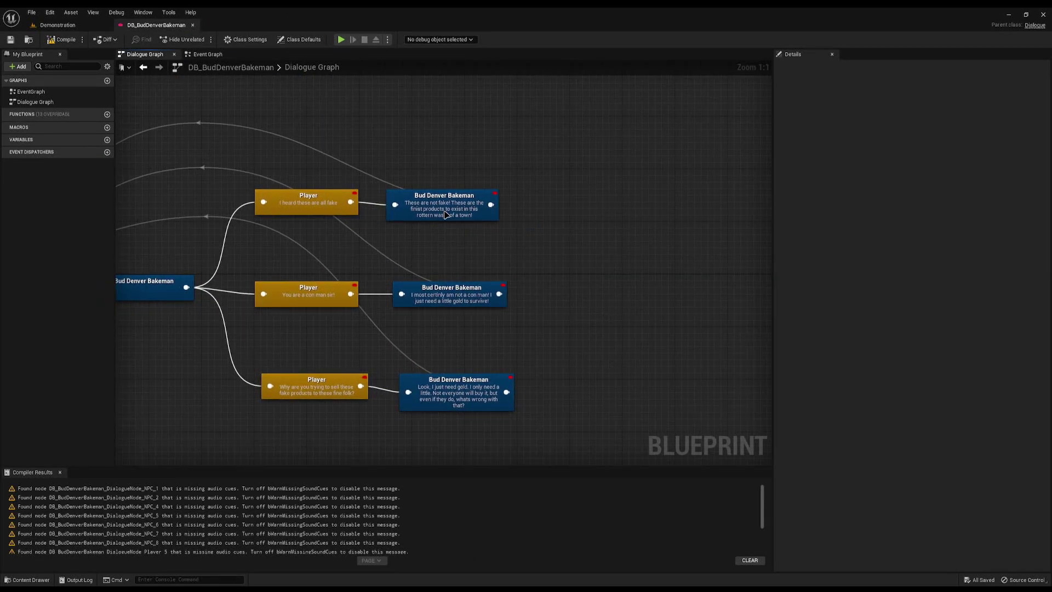
Add an NE_CompleteTask event to the salesman's "These are not fake!" reply and check the available narrative tasks
{"action": "left_click", "coordinate": [446, 215]}
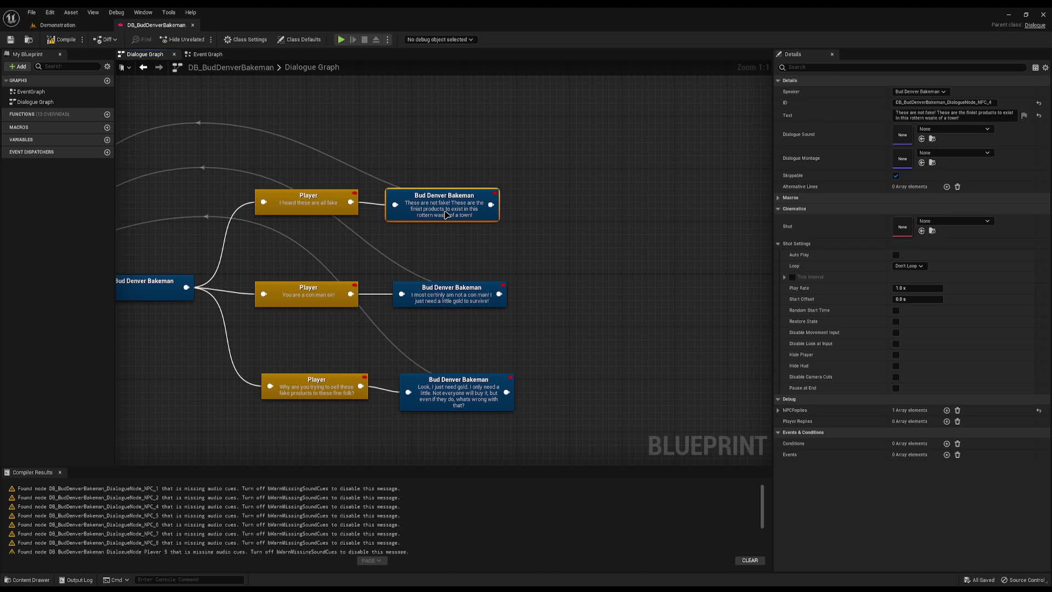
{"action": "left_click", "coordinate": [947, 454]}
{"action": "left_click", "coordinate": [932, 465]}
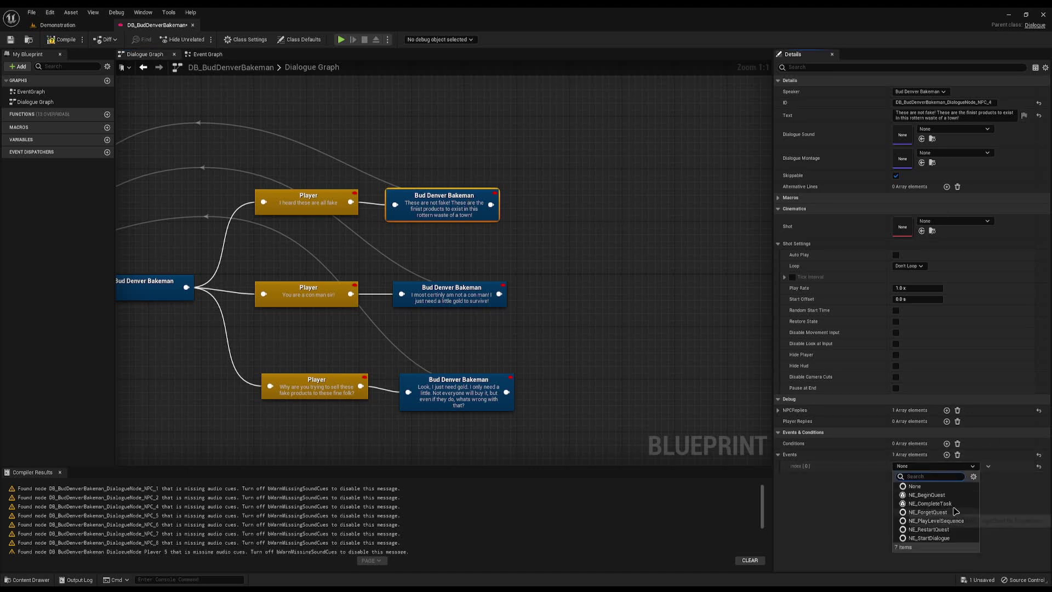
{"action": "left_click", "coordinate": [950, 504]}
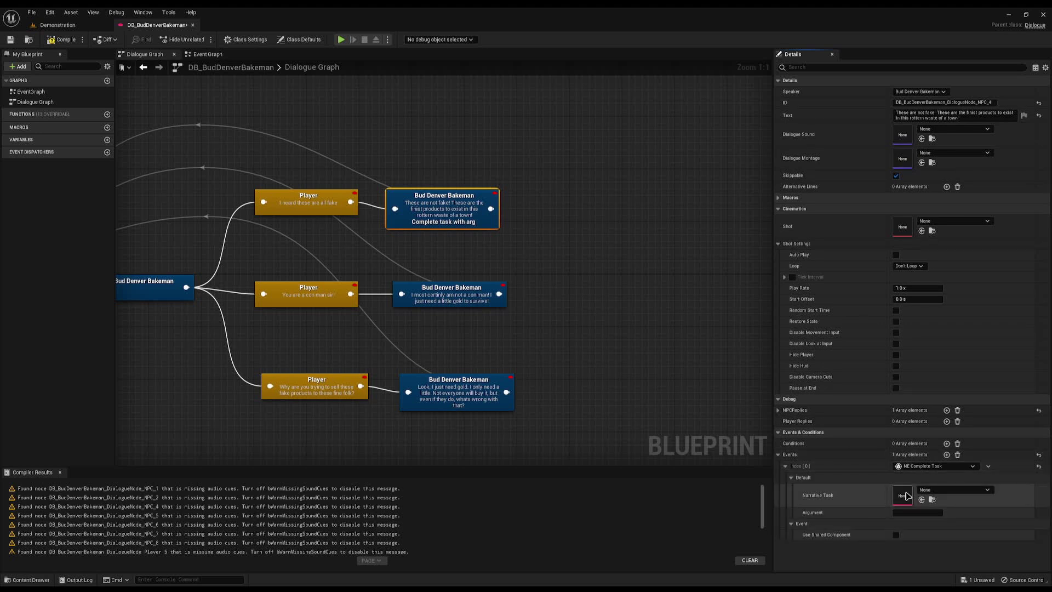
{"action": "left_click", "coordinate": [964, 490]}
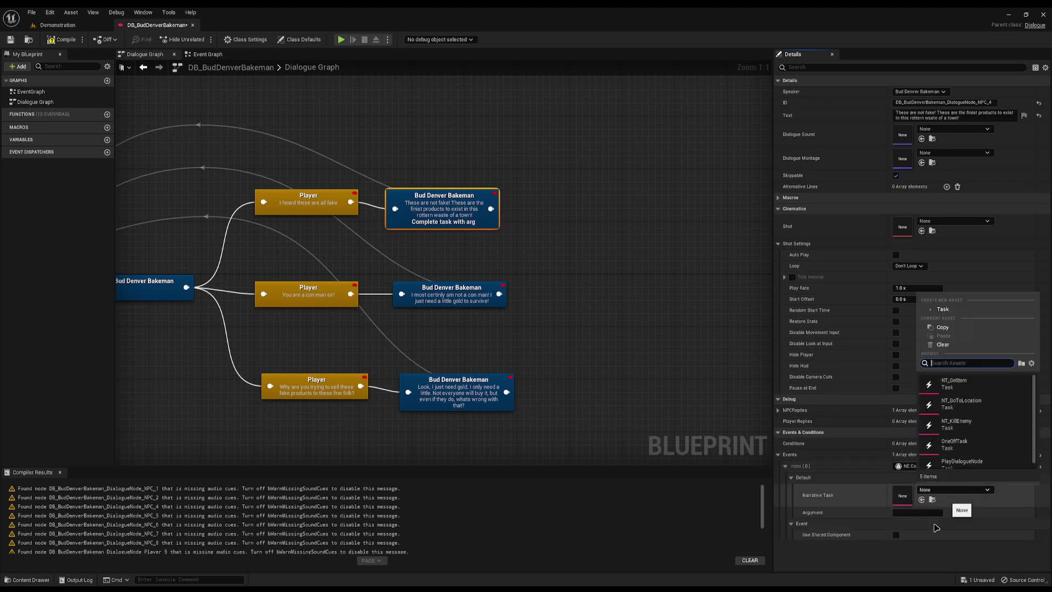
{"action": "left_click", "coordinate": [916, 584]}
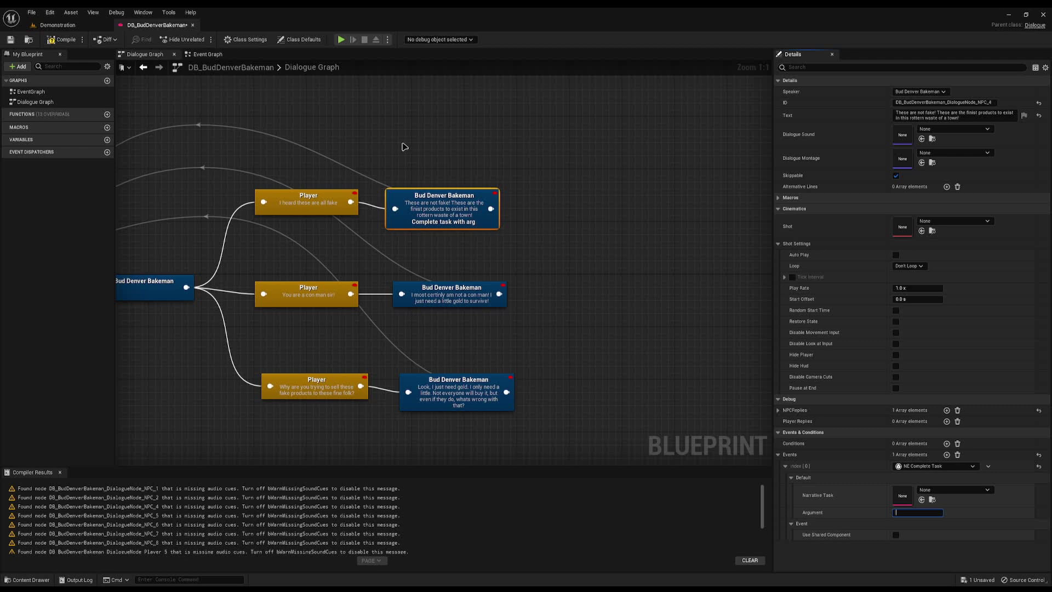
Examine how the three question branches loop back and connect to the salesman's "Hey this is now enough" line
{"action": "right_click_drag", "start_coordinate": [576, 243], "coordinate": [604, 236]}
{"action": "left_click_drag", "start_coordinate": [651, 139], "coordinate": [393, 373]}
{"action": "right_click_drag", "start_coordinate": [392, 374], "coordinate": [613, 418]}
{"action": "left_click_drag", "start_coordinate": [352, 98], "coordinate": [493, 374]}
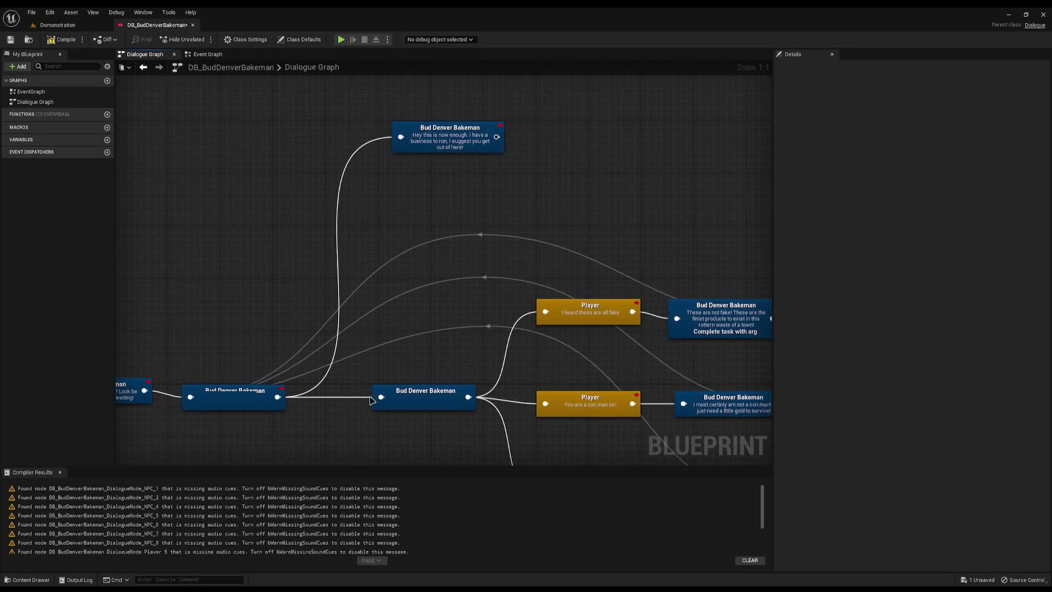
{"action": "right_click_drag", "start_coordinate": [370, 401], "coordinate": [273, 364]}
{"action": "left_click_drag", "start_coordinate": [423, 223], "coordinate": [707, 465]}
{"action": "right_click_drag", "start_coordinate": [204, 159], "coordinate": [275, 228]}
{"action": "left_click_drag", "start_coordinate": [274, 228], "coordinate": [574, 142]}
{"action": "left_click", "coordinate": [544, 185]}
Create a Narrative Task asset named NT_PlayDialogueGroup in the Narrative Tasks folder
{"action": "key", "text": "ctrl+space"}
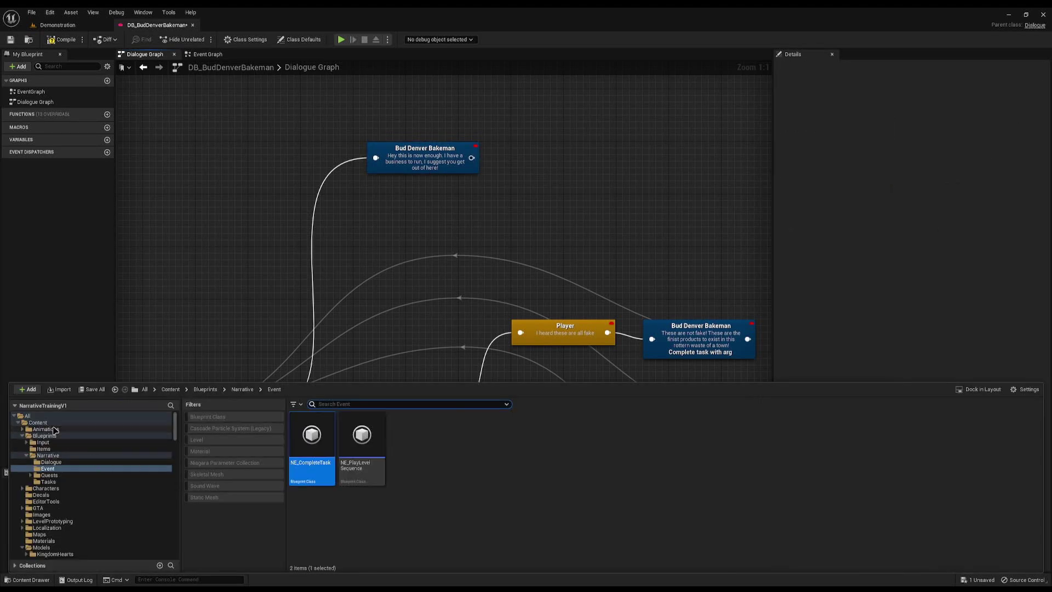
{"action": "left_click", "coordinate": [48, 482]}
{"action": "right_click", "coordinate": [424, 513]}
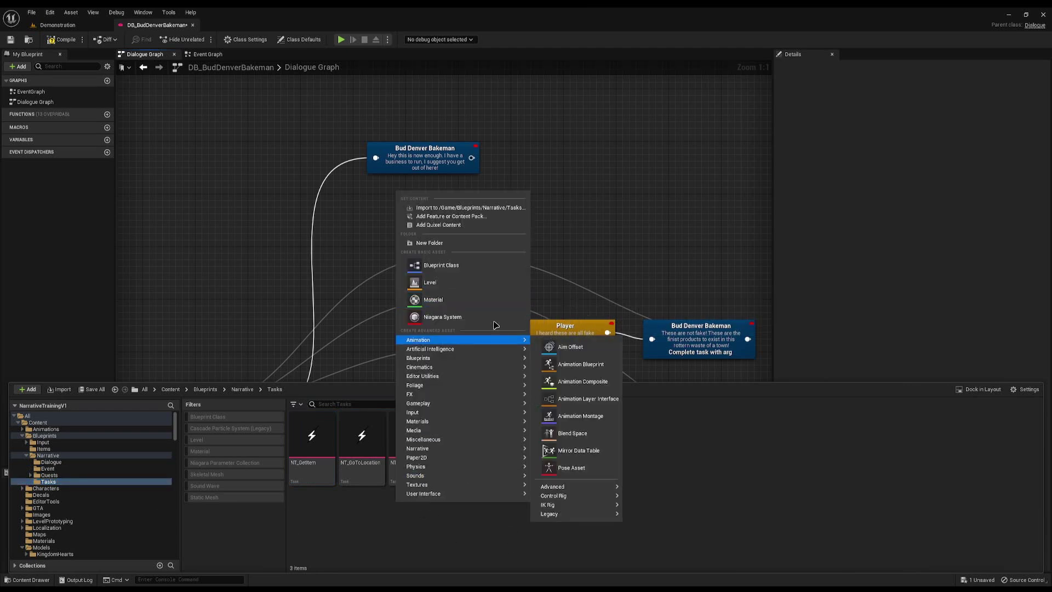
{"action": "mouse_move", "coordinate": [453, 451]}
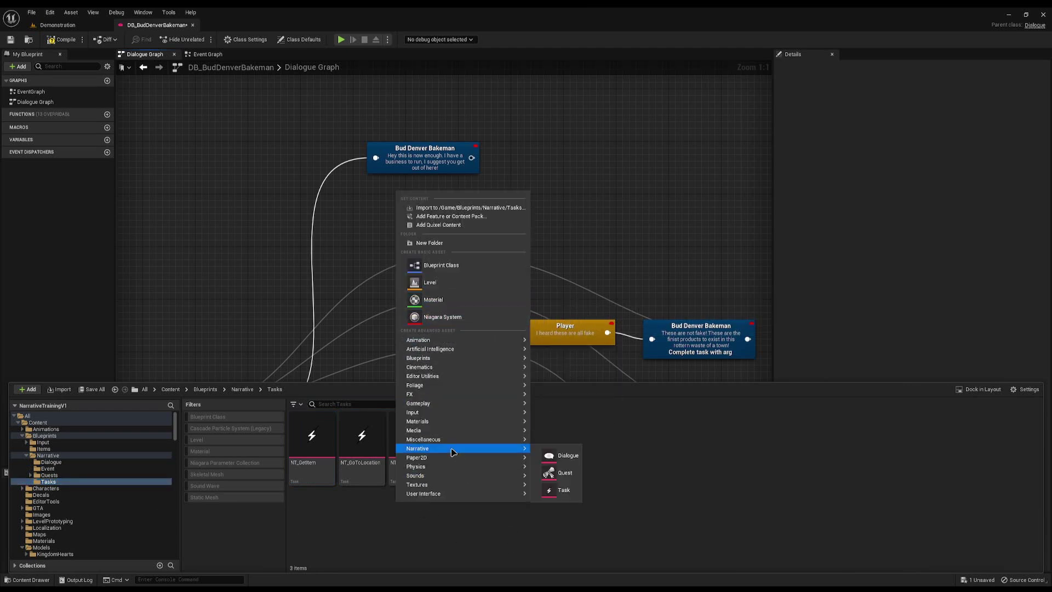
{"action": "left_click", "coordinate": [563, 491]}
{"action": "type", "text": "NT_PlayDialogueGroup"}
{"action": "key", "text": "Return"}
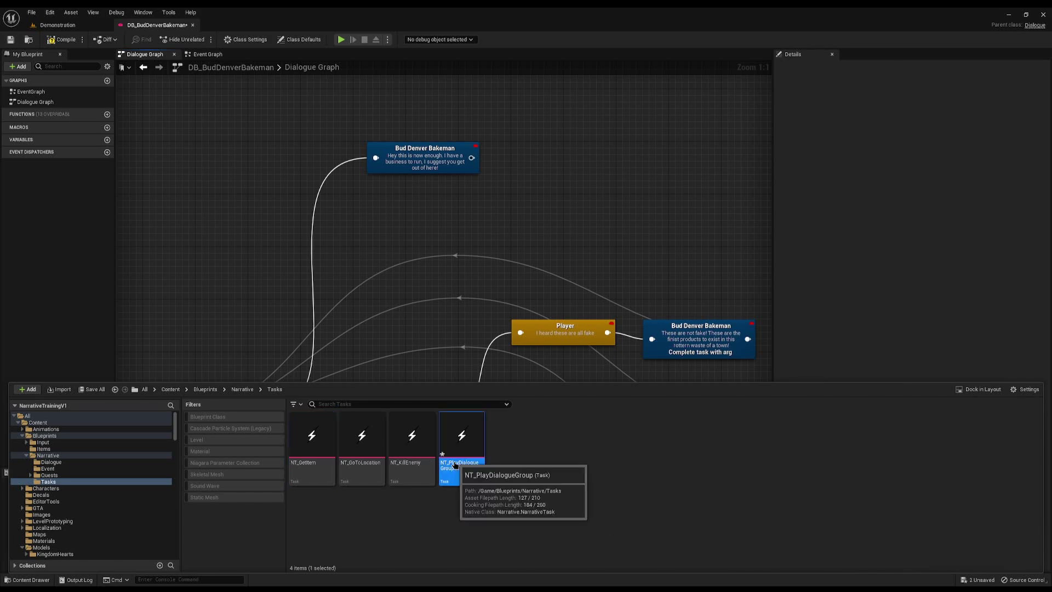
{"action": "right_click_drag", "start_coordinate": [453, 297], "coordinate": [378, 180]}
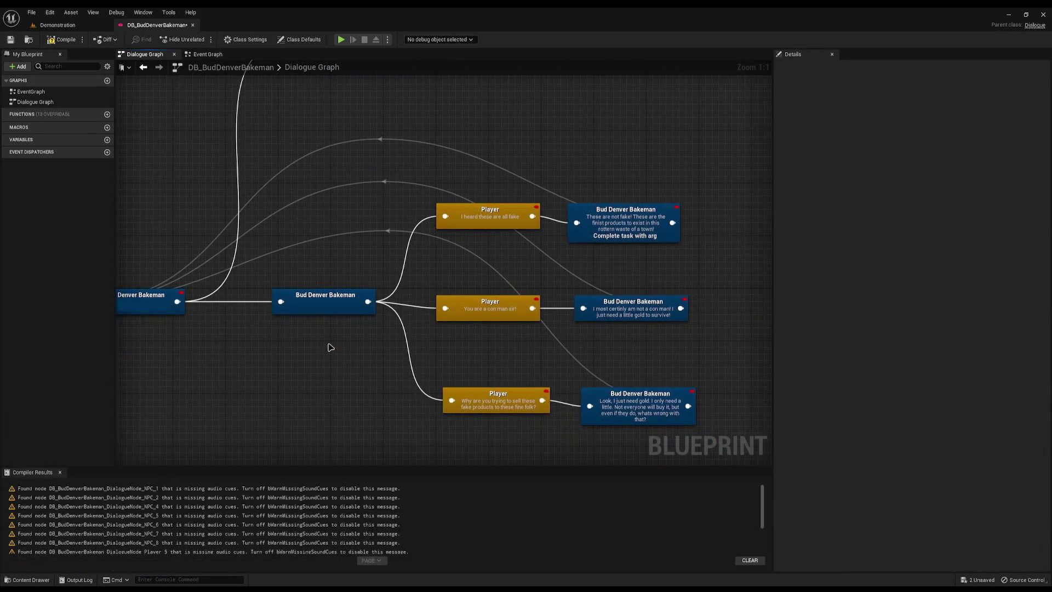
{"action": "left_click", "coordinate": [333, 298]}
{"action": "left_click", "coordinate": [630, 240]}
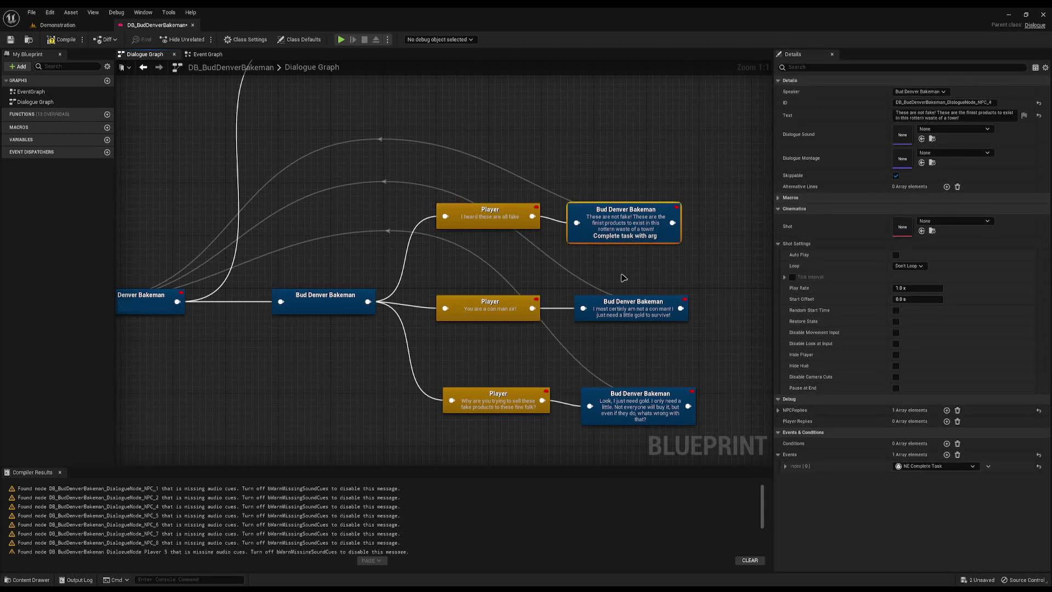
{"action": "left_click", "coordinate": [678, 331]}
Open NT_PlayDialogueGroup, remove the NT prefix from its task name, description and autofill description, and save the task
{"action": "key", "text": "ctrl+space"}
{"action": "double_click", "coordinate": [464, 460]}
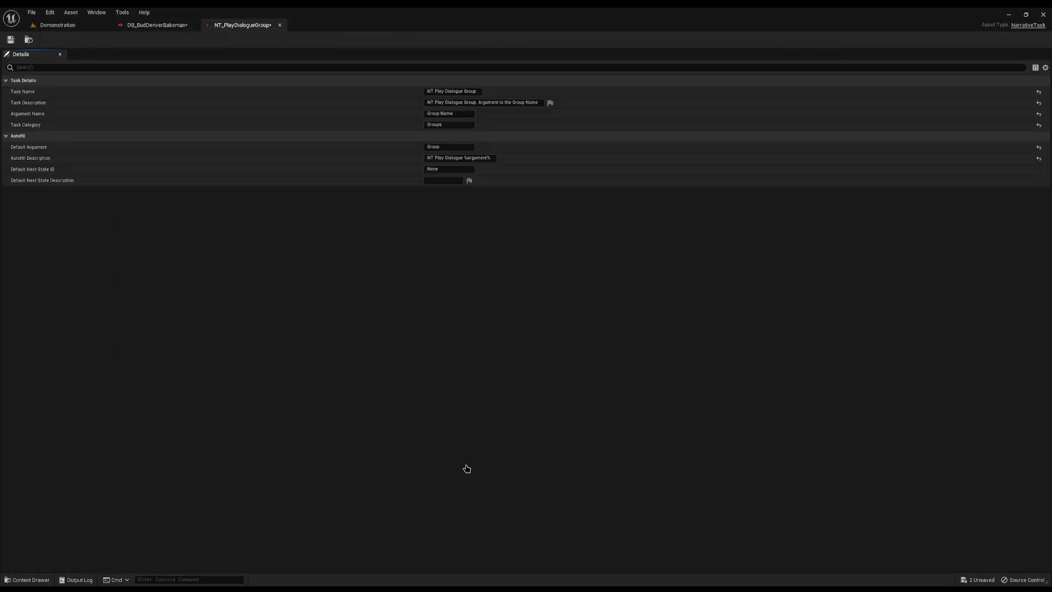
{"action": "left_click_drag", "start_coordinate": [434, 92], "coordinate": [438, 92]}
{"action": "key", "text": "Tab"}
{"action": "key", "text": "Home"}
{"action": "key", "text": "Delete"}
{"action": "key", "text": "Delete"}
{"action": "key", "text": "Delete"}
{"action": "left_click_drag", "start_coordinate": [435, 158], "coordinate": [426, 158]}
{"action": "key", "text": "BackSpace"}
{"action": "key", "text": "Return"}
{"action": "left_click", "coordinate": [10, 40]}
{"action": "left_click", "coordinate": [449, 113]}
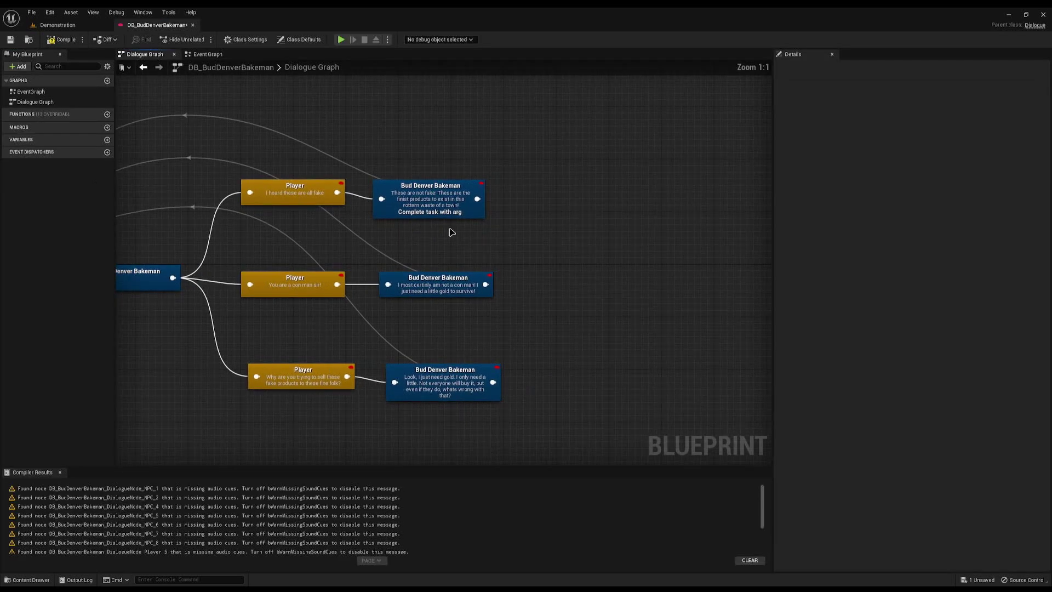
Set the "These are not fake!" reply's event to task NT_PlayDialogueGroup with the argument BudDenverBakeman_Interrogation
{"action": "left_click", "coordinate": [432, 209]}
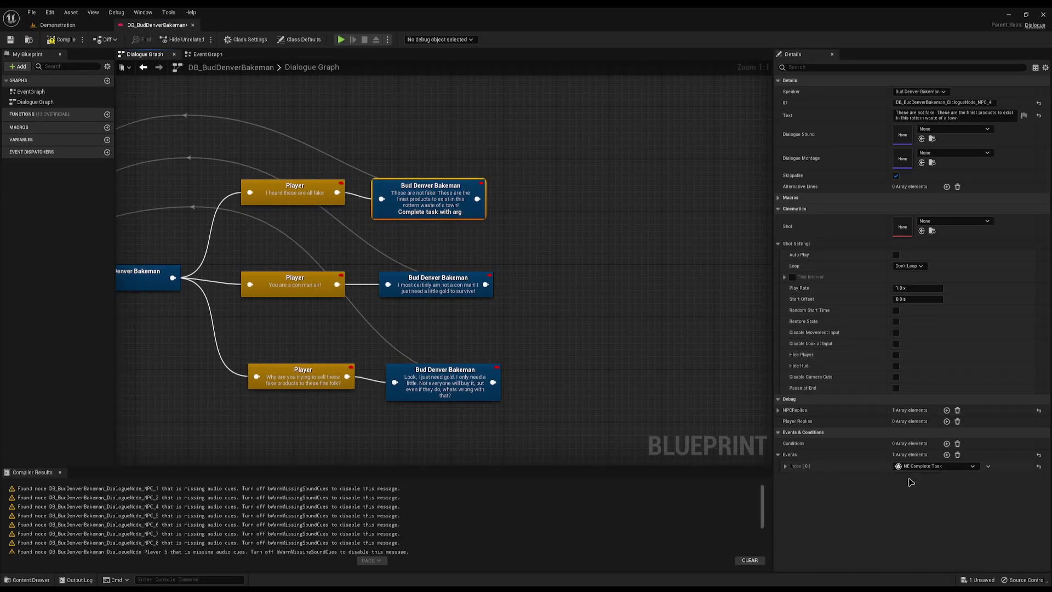
{"action": "left_click", "coordinate": [785, 466]}
{"action": "left_click", "coordinate": [950, 490]}
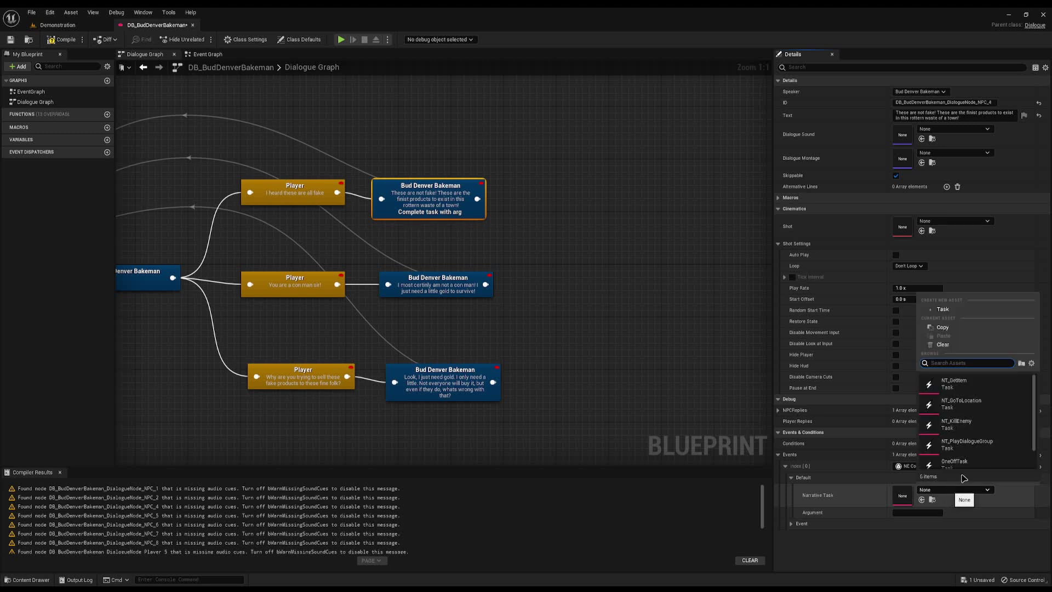
{"action": "left_click", "coordinate": [966, 444]}
{"action": "left_click", "coordinate": [901, 512]}
{"action": "type", "text": "BudDenverBakeman_"}
{"action": "type", "text": "Interegation"}
{"action": "key", "text": "Return"}
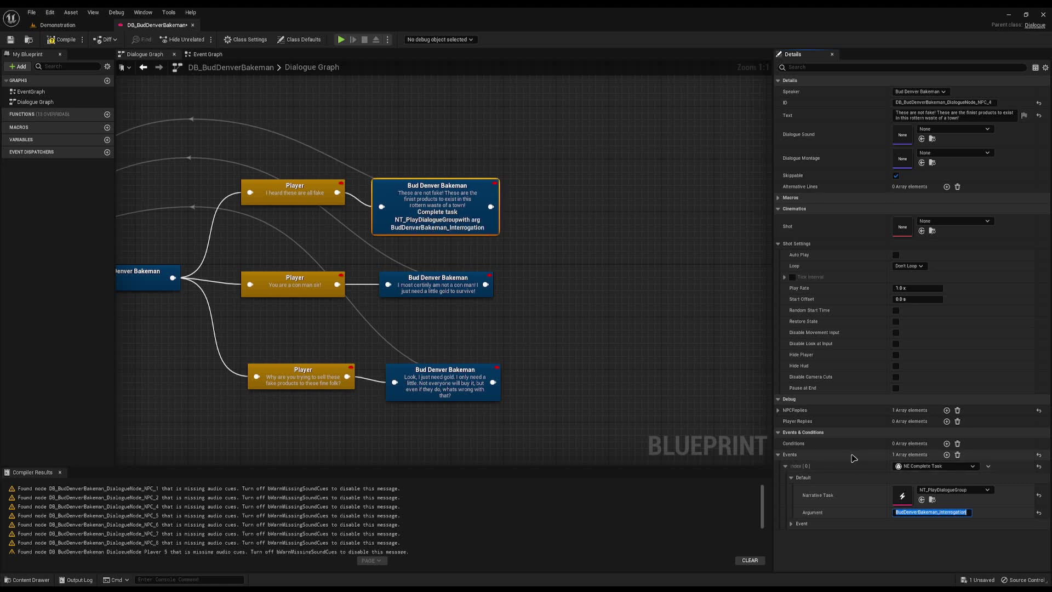
Copy the complete-task event to the "not a con man" and "I just need gold" replies, and save the dialogue
{"action": "right_click", "coordinate": [852, 455]}
{"action": "left_click", "coordinate": [902, 494]}
{"action": "left_click", "coordinate": [455, 285]}
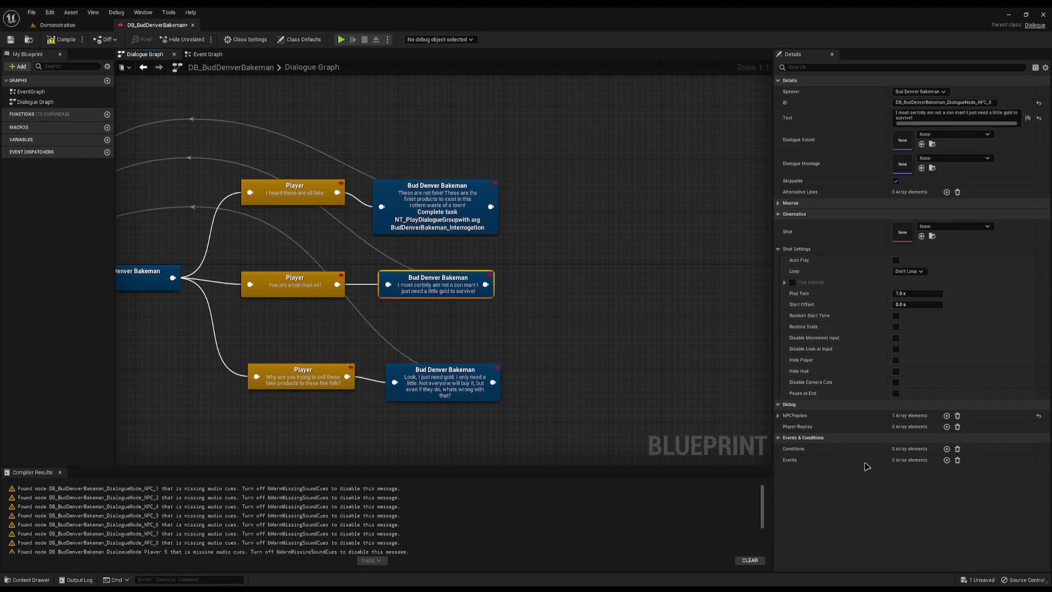
{"action": "left_click", "coordinate": [866, 463], "text": "shift"}
{"action": "left_click", "coordinate": [426, 393]}
{"action": "left_click", "coordinate": [867, 456], "text": "shift"}
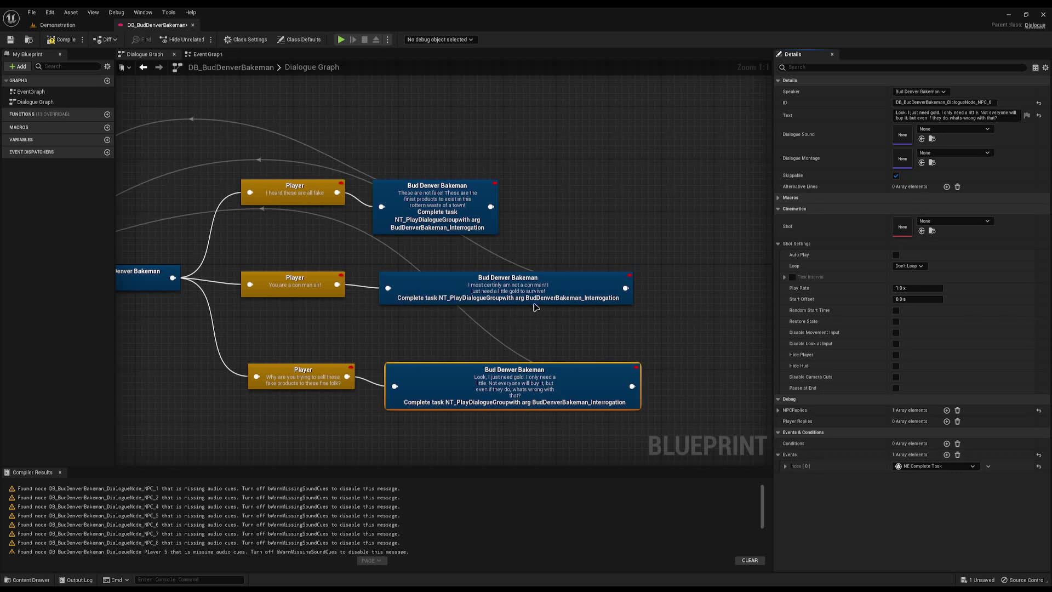
{"action": "key", "text": "ctrl+s"}
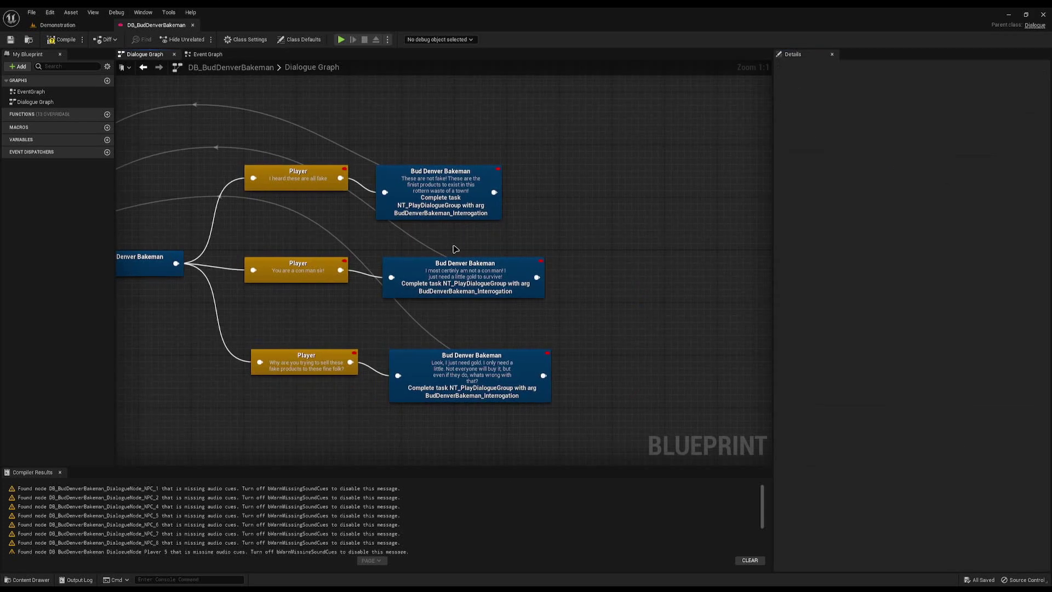
Add an NC_HasCompletedTask condition to the salesman's "Hey this is now enough" dismissal line
{"action": "right_click_drag", "start_coordinate": [483, 280], "coordinate": [545, 312]}
{"action": "right_click_drag", "start_coordinate": [251, 291], "coordinate": [319, 298]}
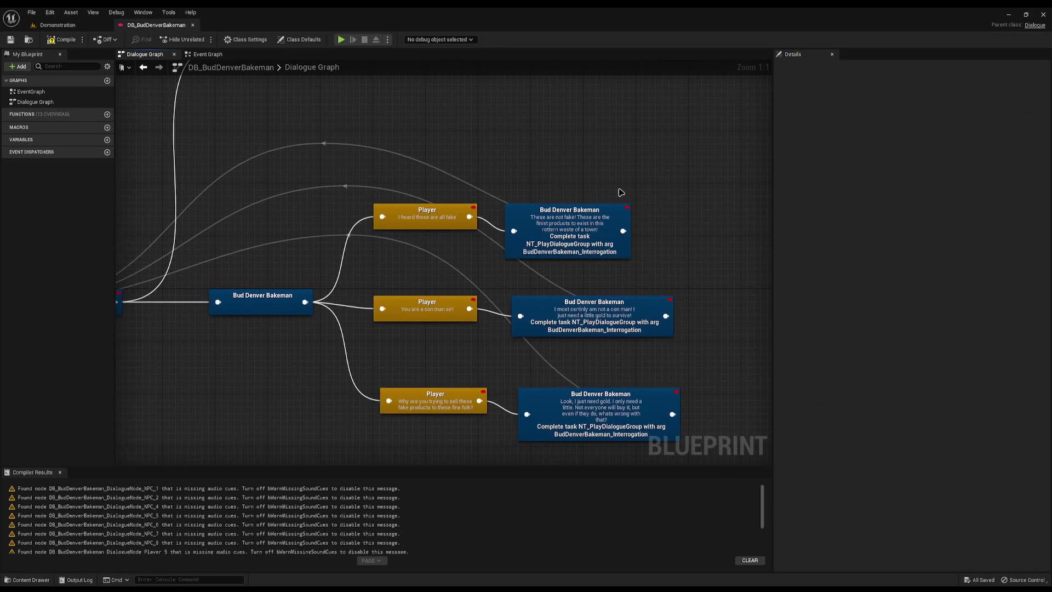
{"action": "right_click_drag", "start_coordinate": [188, 274], "coordinate": [350, 394]}
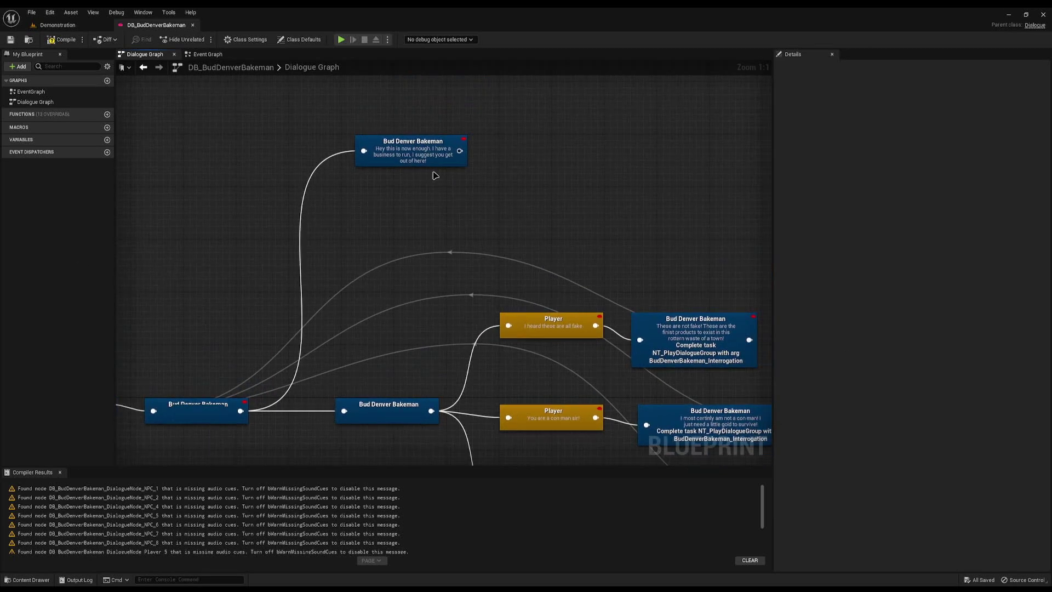
{"action": "right_click_drag", "start_coordinate": [169, 404], "coordinate": [255, 380]}
{"action": "left_click", "coordinate": [507, 143]}
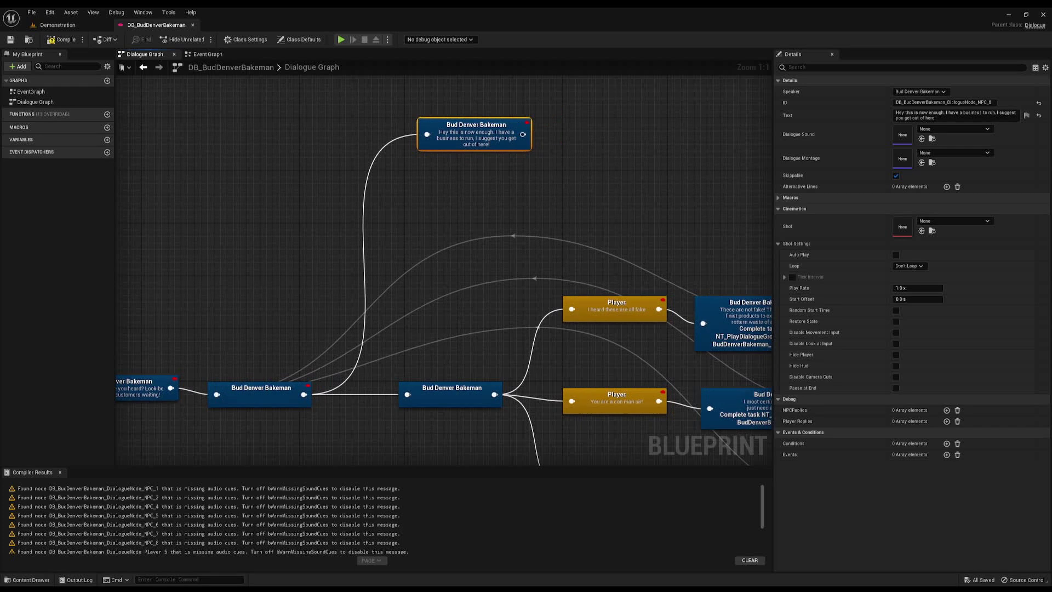
{"action": "left_click", "coordinate": [947, 443]}
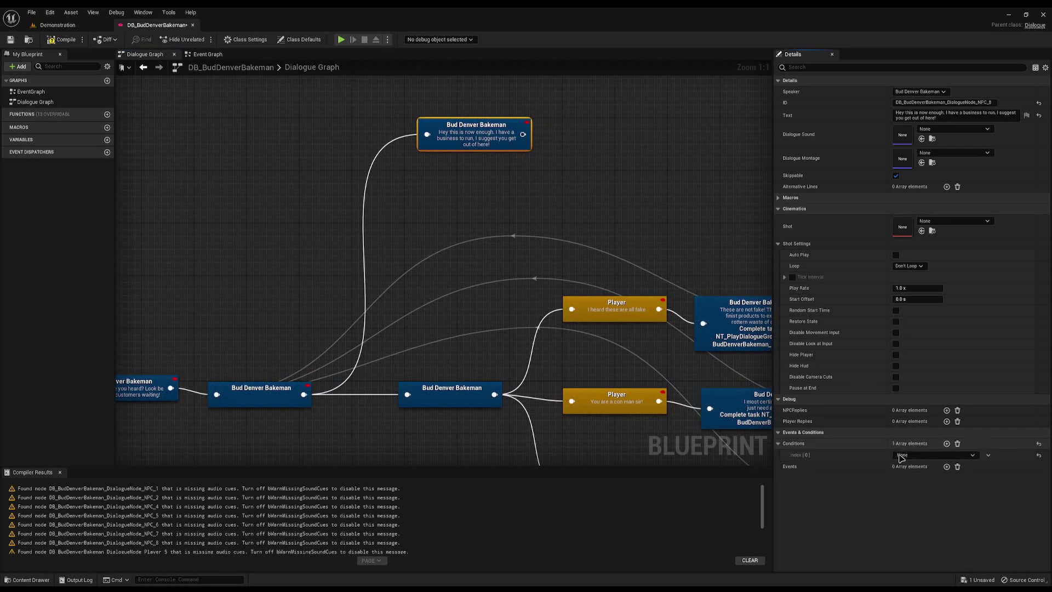
{"action": "left_click", "coordinate": [943, 455]}
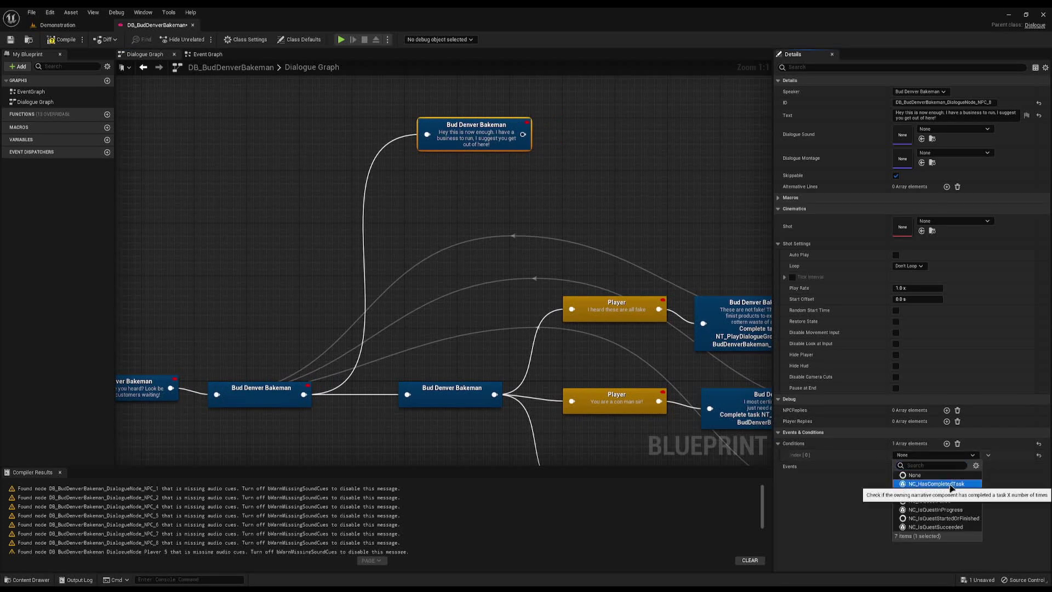
{"action": "left_click", "coordinate": [936, 484]}
Set the dismissal condition's task to NT_PlayDialogueGroup, argument to BudDenverBakeman_Interrogation and quantity to 2
{"action": "left_click", "coordinate": [926, 480]}
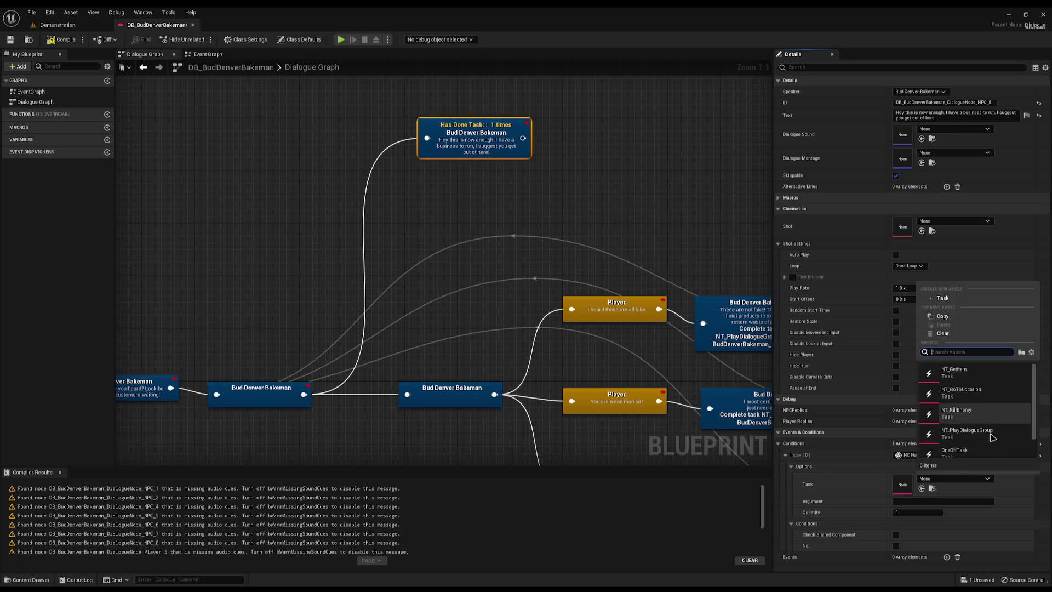
{"action": "left_click", "coordinate": [942, 430]}
{"action": "left_click", "coordinate": [939, 502]}
{"action": "key", "text": "ctrl+v"}
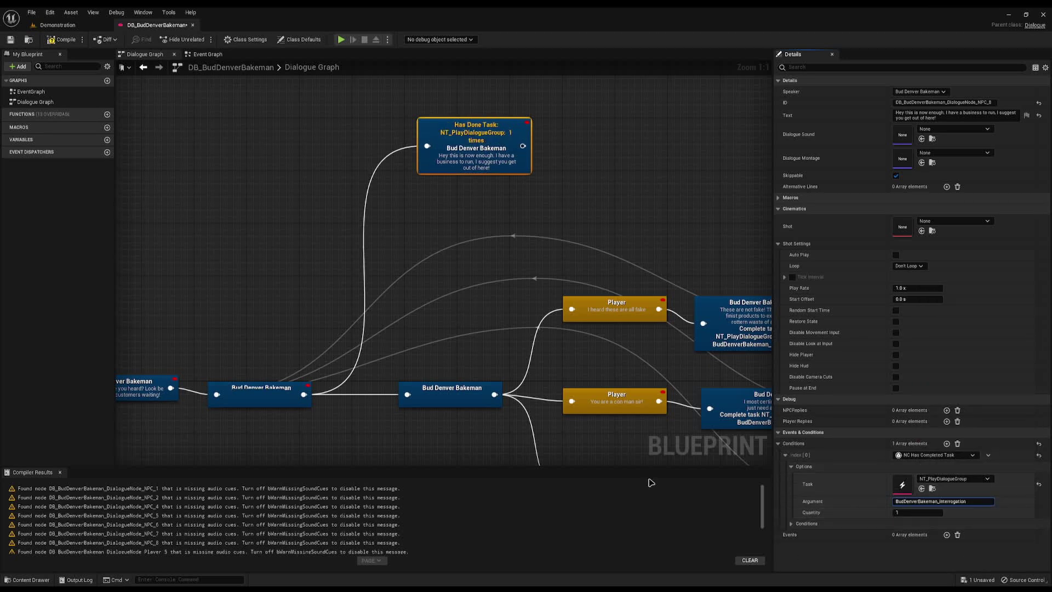
{"action": "key", "text": "Return"}
{"action": "left_click", "coordinate": [919, 513]}
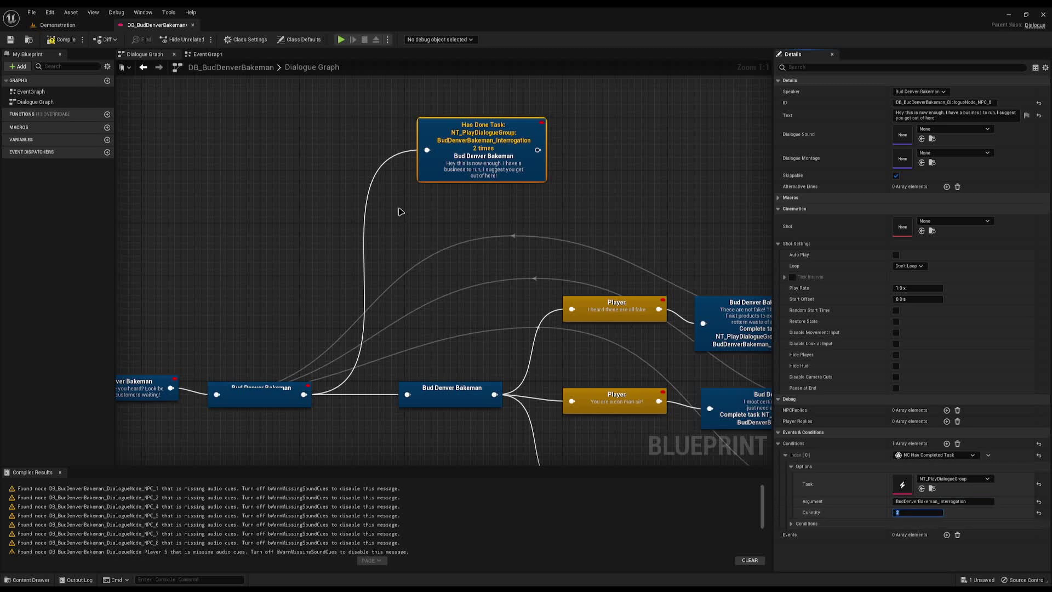
{"action": "left_click", "coordinate": [549, 235]}
Copy the dismissal line's condition to the blank salesman node leading to the three player questions, and negate it with Not
{"action": "right_click_drag", "start_coordinate": [550, 235], "coordinate": [532, 210]}
{"action": "left_click", "coordinate": [465, 98]}
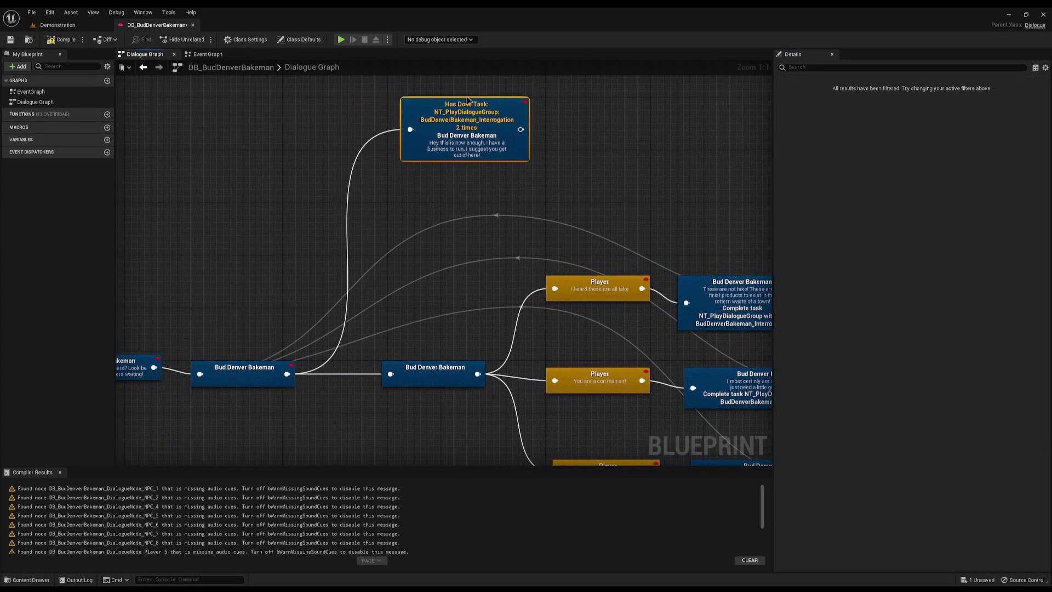
{"action": "right_click_drag", "start_coordinate": [426, 366], "coordinate": [398, 347]}
{"action": "right_click", "coordinate": [824, 444]}
{"action": "left_click", "coordinate": [845, 480]}
{"action": "left_click", "coordinate": [448, 361]}
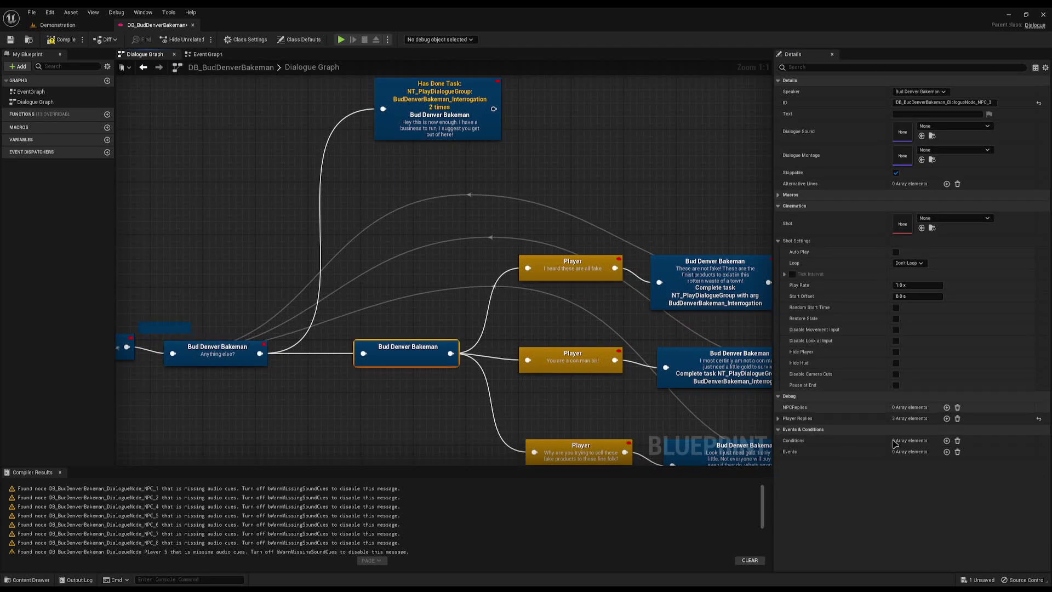
{"action": "left_click", "coordinate": [791, 475]}
{"action": "left_click", "coordinate": [896, 497]}
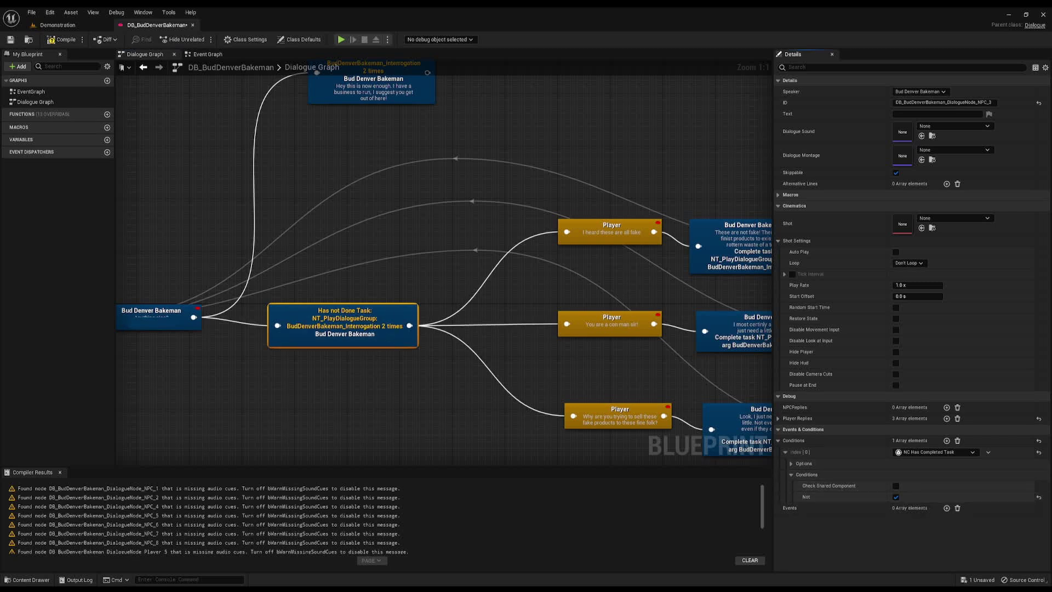
Playtest the Demonstration level, asking the salesman why he sells fake products and calling him a con man, and end the session
{"action": "left_click", "coordinate": [65, 26]}
{"action": "left_click", "coordinate": [182, 39]}
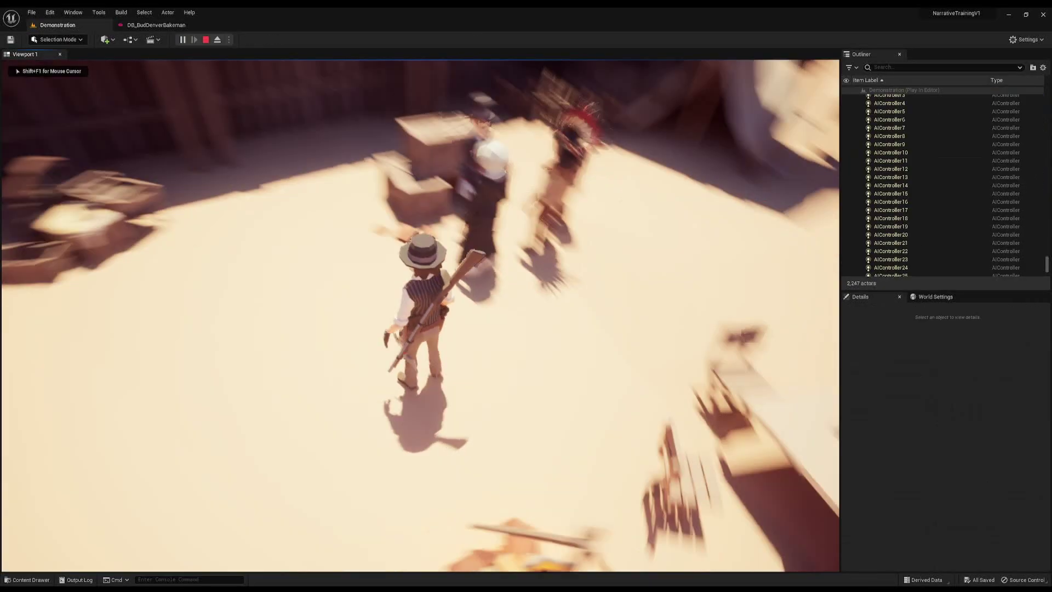
{"action": "key", "text": "w"}
{"action": "key", "text": "e"}
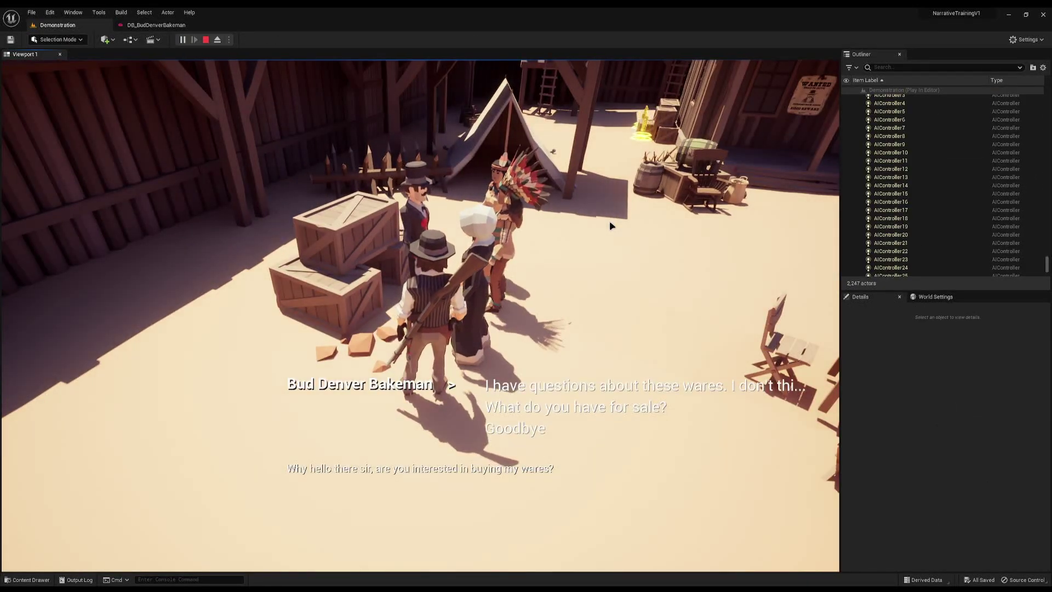
{"action": "key", "text": "Return"}
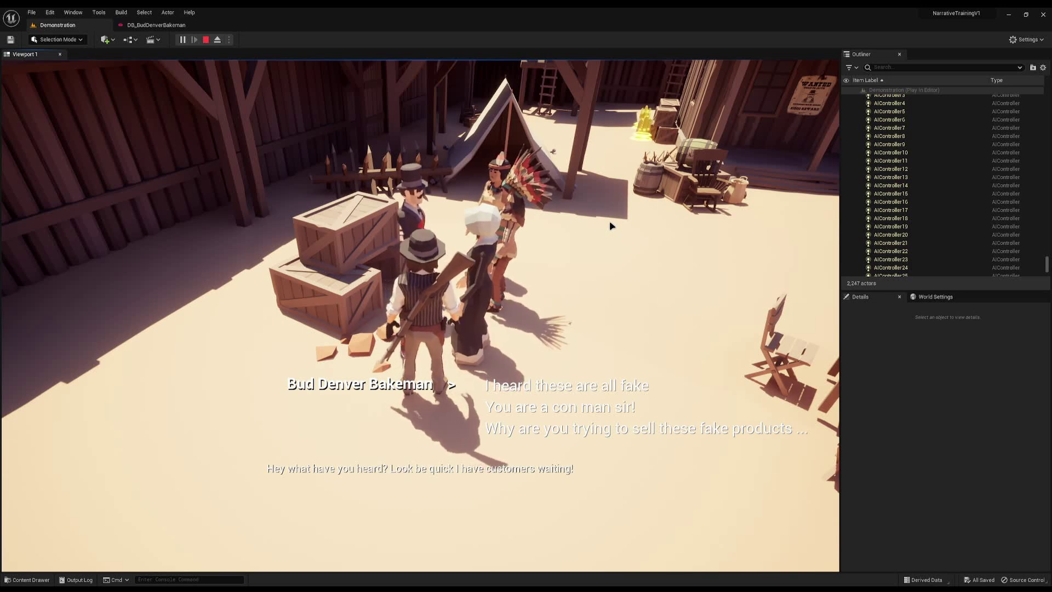
{"action": "key", "text": "Return"}
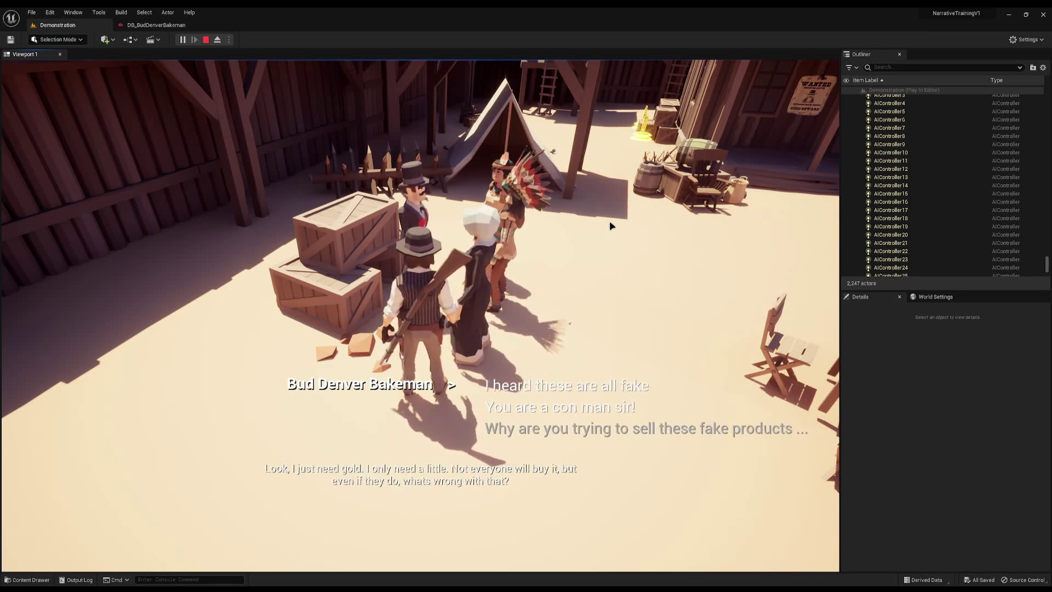
{"action": "key", "text": "2"}
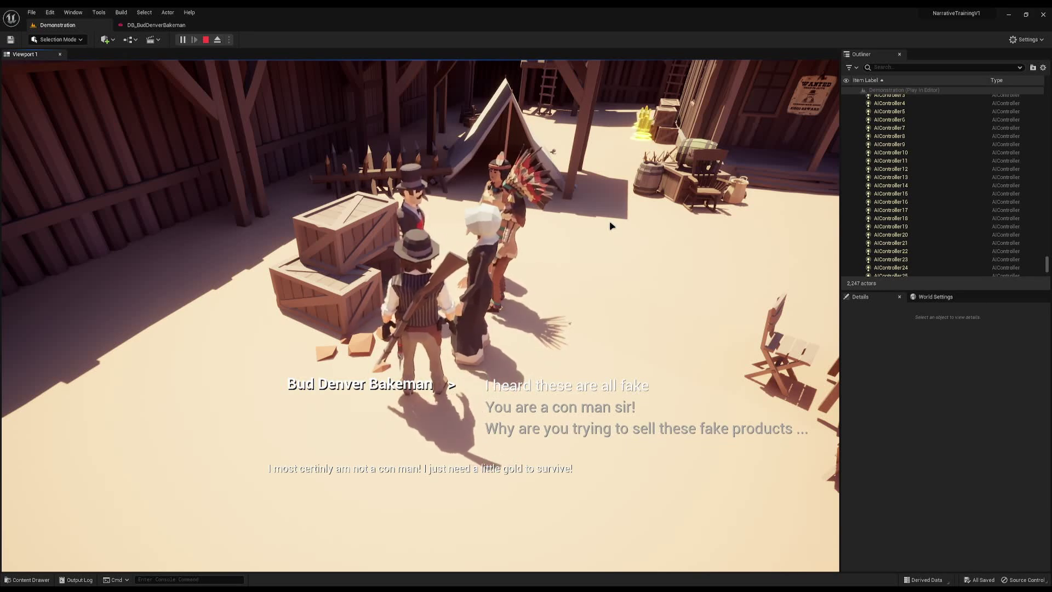
{"action": "key", "text": "Down"}
{"action": "scroll", "coordinate": [611, 224], "scroll_direction": "up", "scroll_amount": 1}
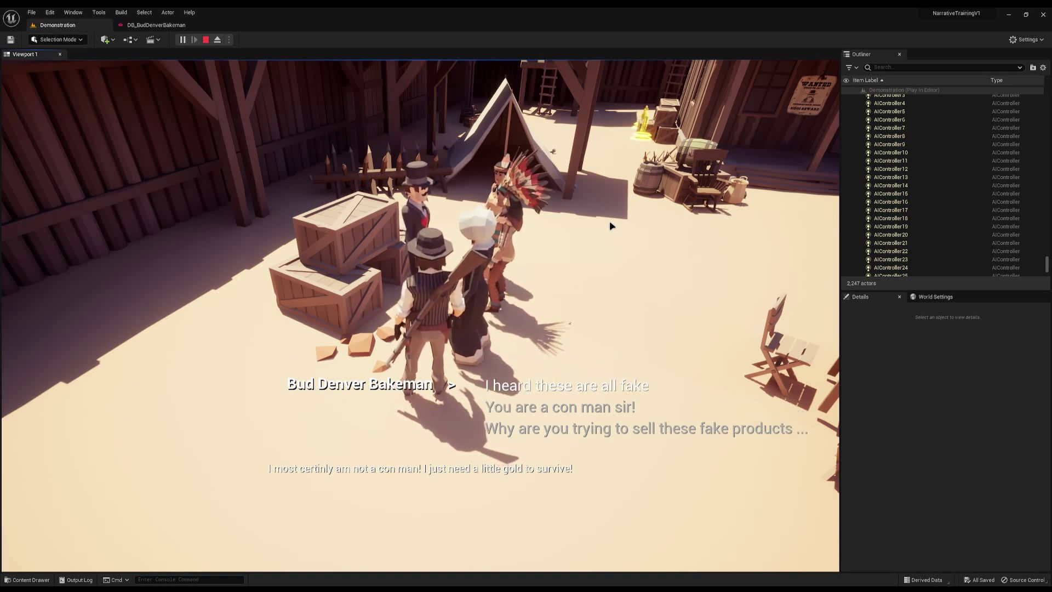
{"action": "left_click", "coordinate": [610, 224]}
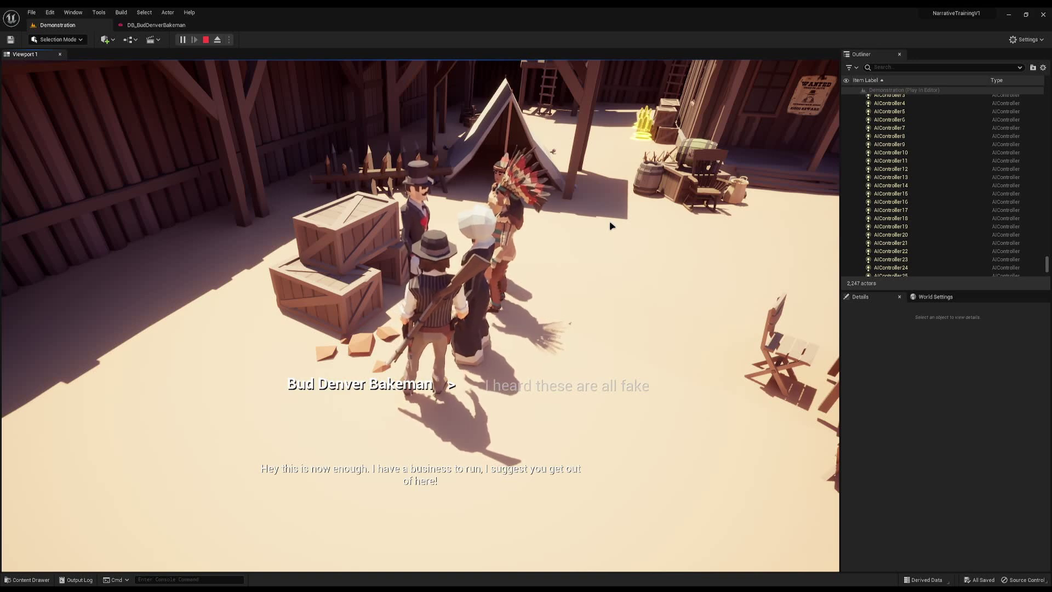
{"action": "key", "text": "Escape"}
In DB_BudDenverBakeman, set the task quantity to 1 on both the dismissal line and the blank node, compile and save
{"action": "left_click", "coordinate": [156, 25]}
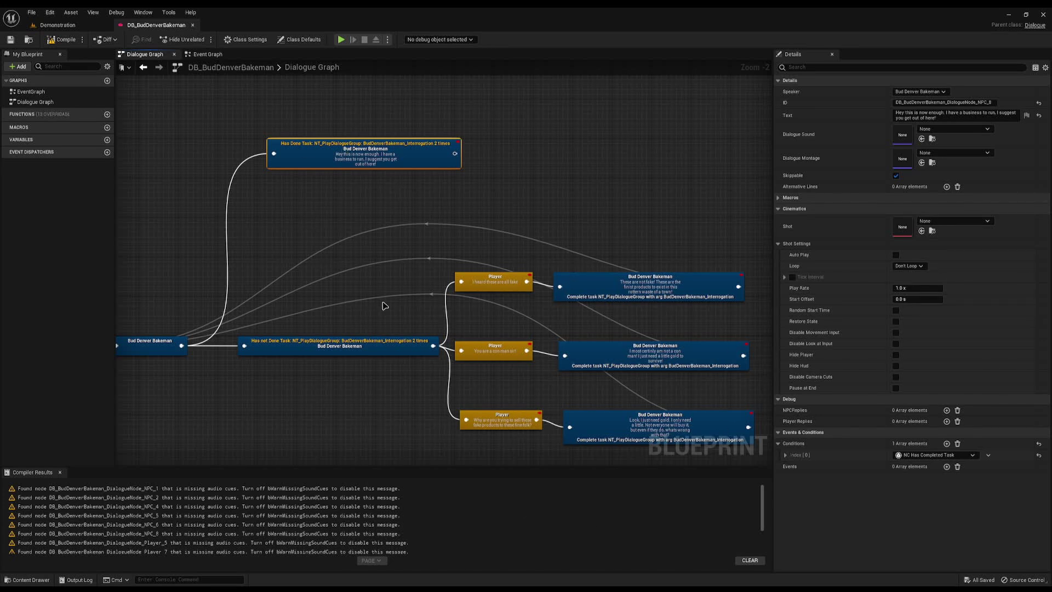
{"action": "left_click", "coordinate": [876, 456]}
{"action": "left_click", "coordinate": [925, 513]}
{"action": "type", "text": "1"}
{"action": "left_click", "coordinate": [378, 349]}
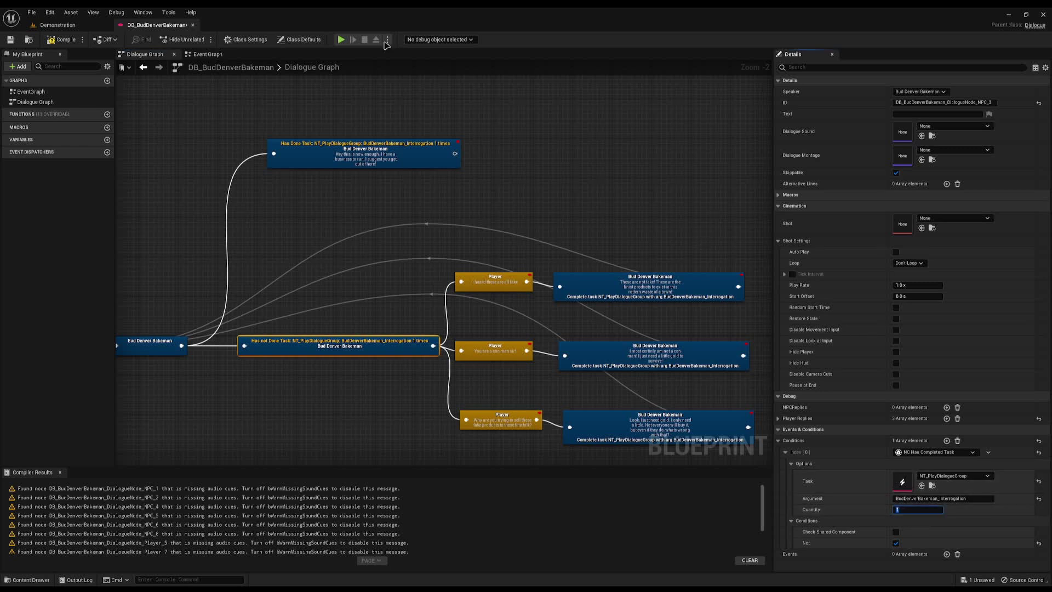
{"action": "left_click", "coordinate": [66, 40]}
{"action": "key", "text": "ctrl+s"}
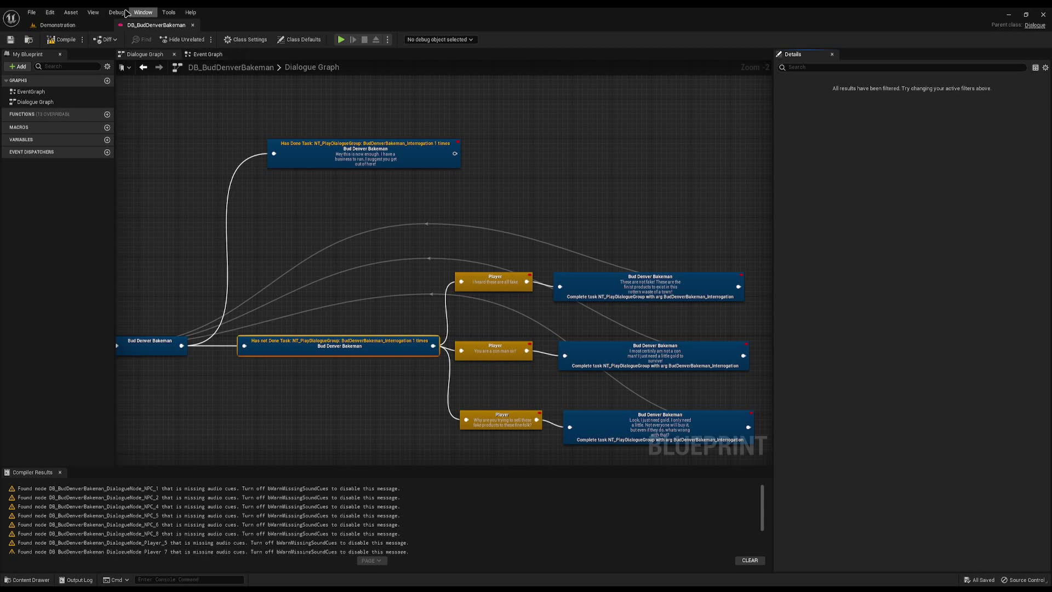
Playtest the Demonstration level again, confronting the salesman with "I heard these are all fake"
{"action": "left_click", "coordinate": [58, 25]}
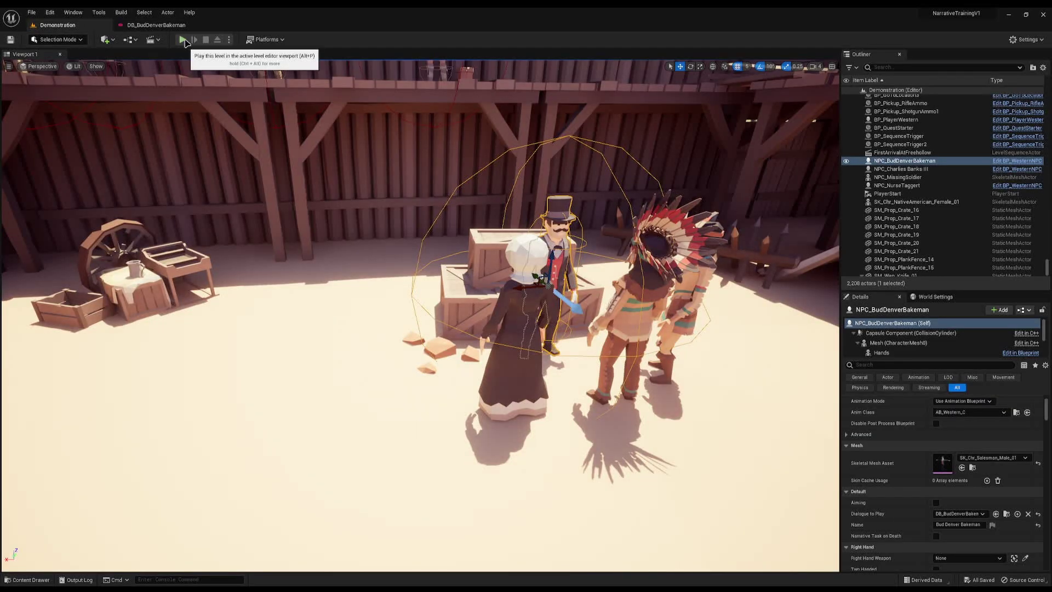
{"action": "left_click", "coordinate": [183, 40]}
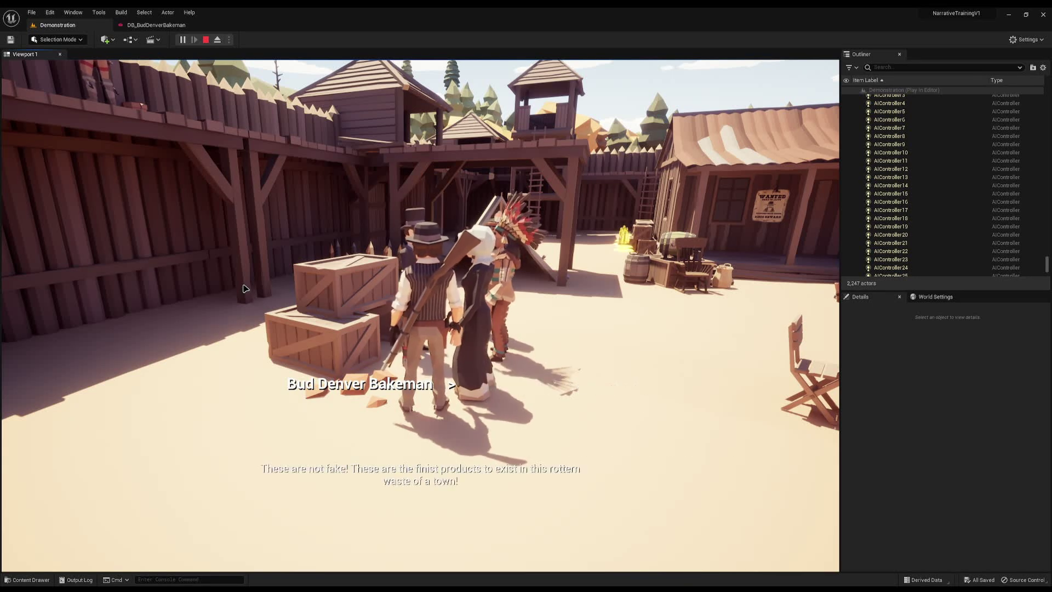
{"action": "key", "text": "2"}
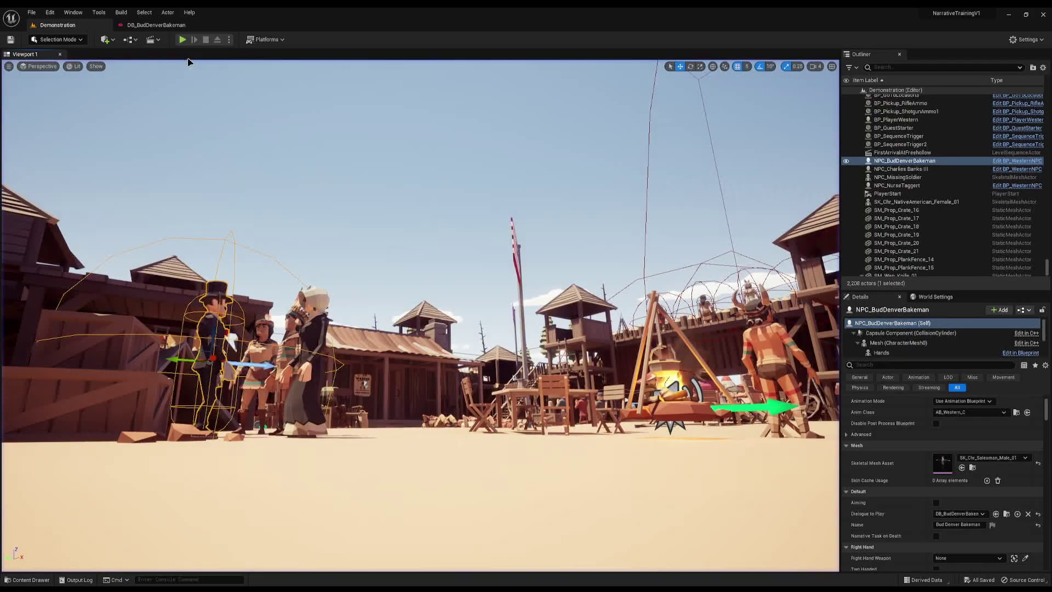
In DB_BudDenverBakeman, add an NC_HasCompletedTask condition to the player's "I have questions about these wares" reply
{"action": "left_click", "coordinate": [174, 26]}
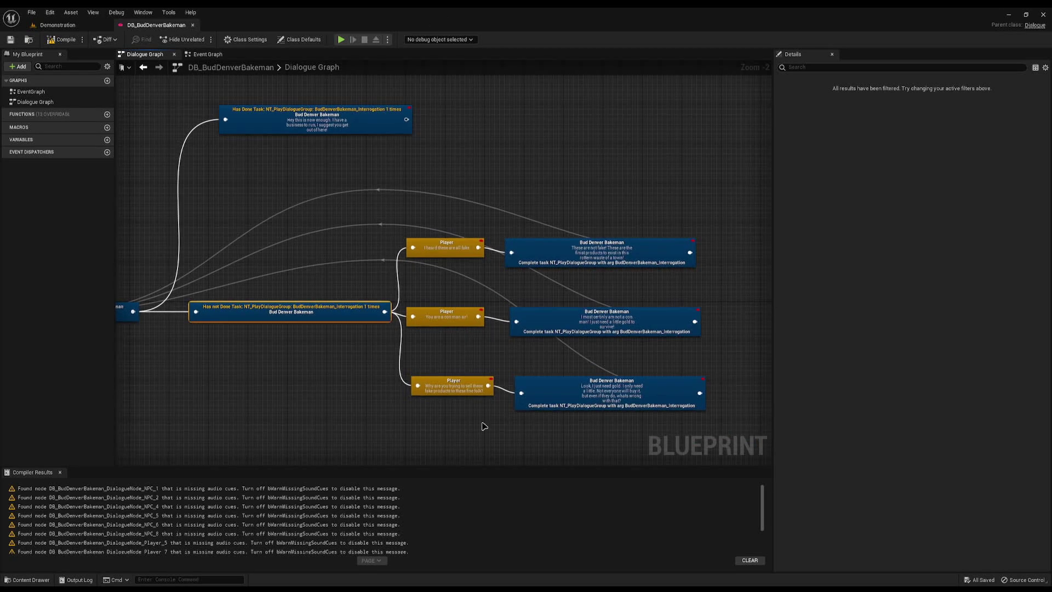
{"action": "right_click_drag", "start_coordinate": [254, 263], "coordinate": [762, 289]}
{"action": "right_click_drag", "start_coordinate": [326, 296], "coordinate": [509, 227]}
{"action": "scroll", "coordinate": [574, 321], "scroll_direction": "up", "scroll_amount": 2}
{"action": "right_click_drag", "start_coordinate": [483, 310], "coordinate": [293, 324]}
{"action": "left_click", "coordinate": [372, 239]}
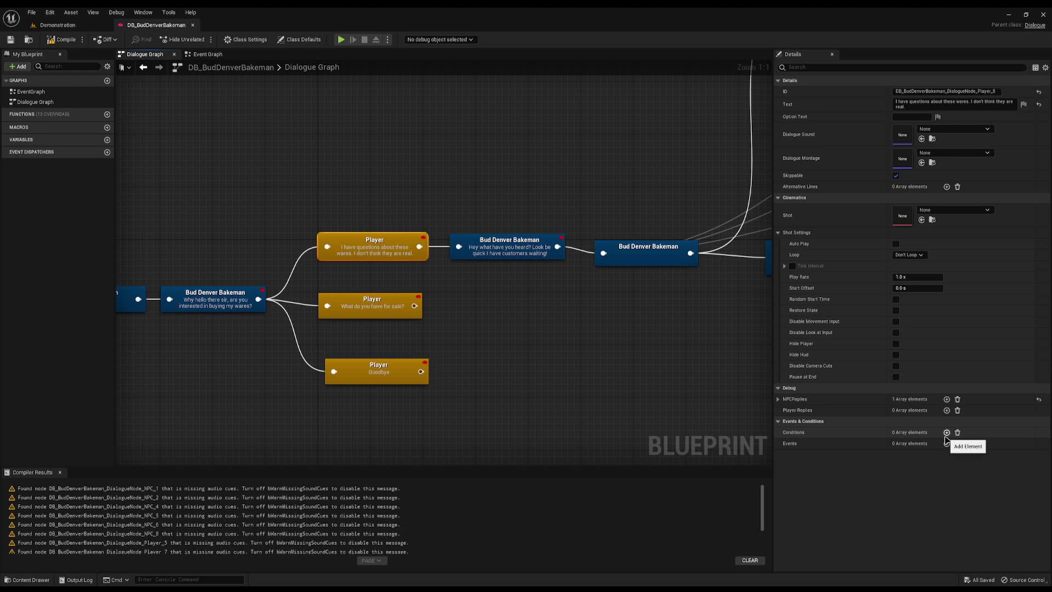
{"action": "left_click", "coordinate": [947, 432]}
{"action": "left_click", "coordinate": [935, 444]}
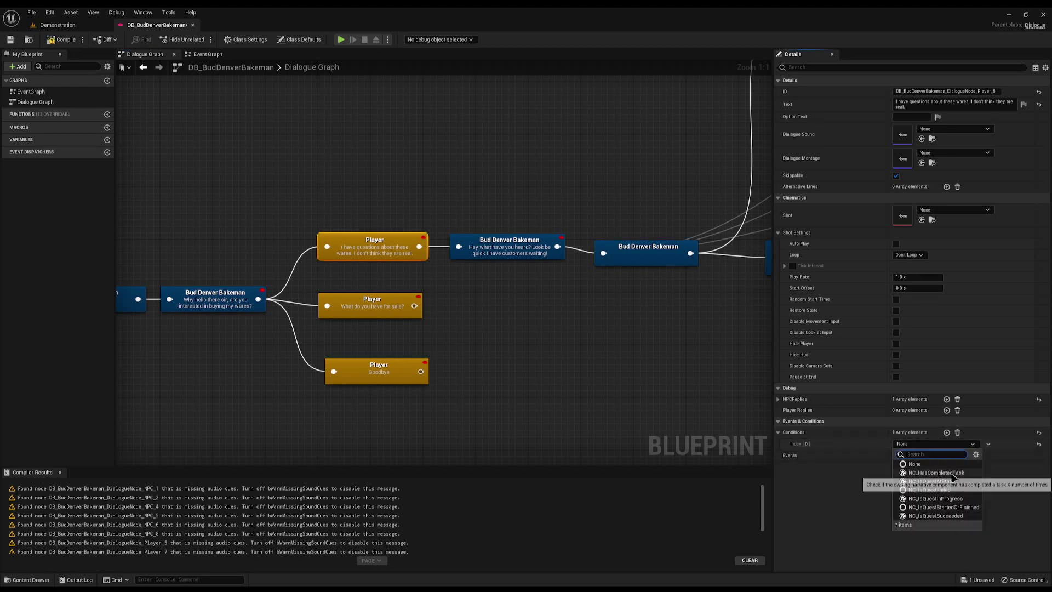
{"action": "left_click", "coordinate": [899, 483]}
{"action": "left_click", "coordinate": [786, 444]}
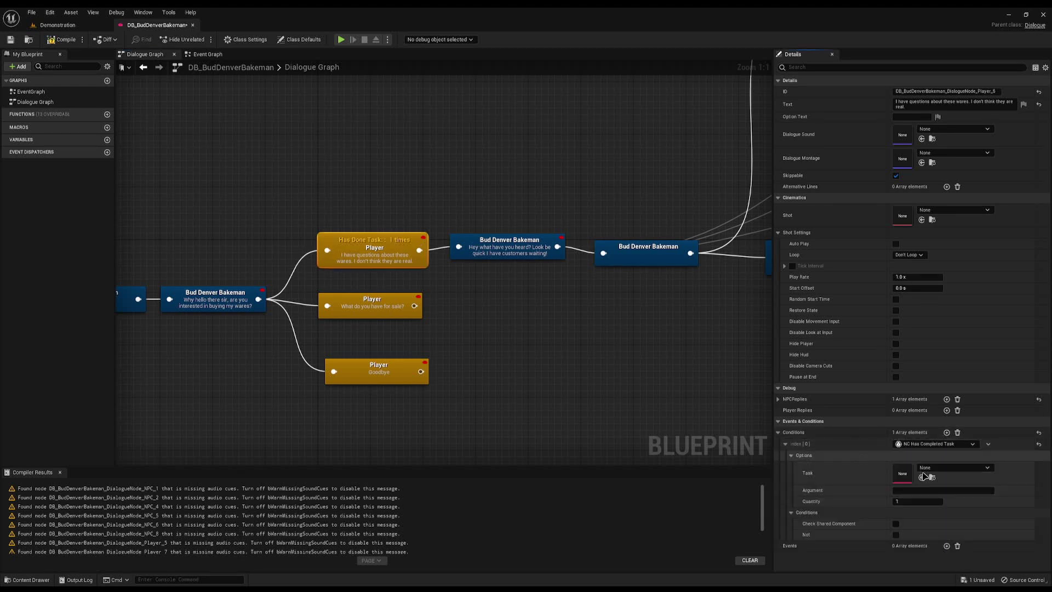
Set that condition to task PlayDialogueNode with argument DB_BudDenverBakeman_DialogueNode_Player_5, enable Not, and save the dialogue
{"action": "left_click", "coordinate": [954, 468]}
{"action": "scroll", "coordinate": [975, 416], "scroll_direction": "down", "scroll_amount": 1}
{"action": "left_click", "coordinate": [965, 435]}
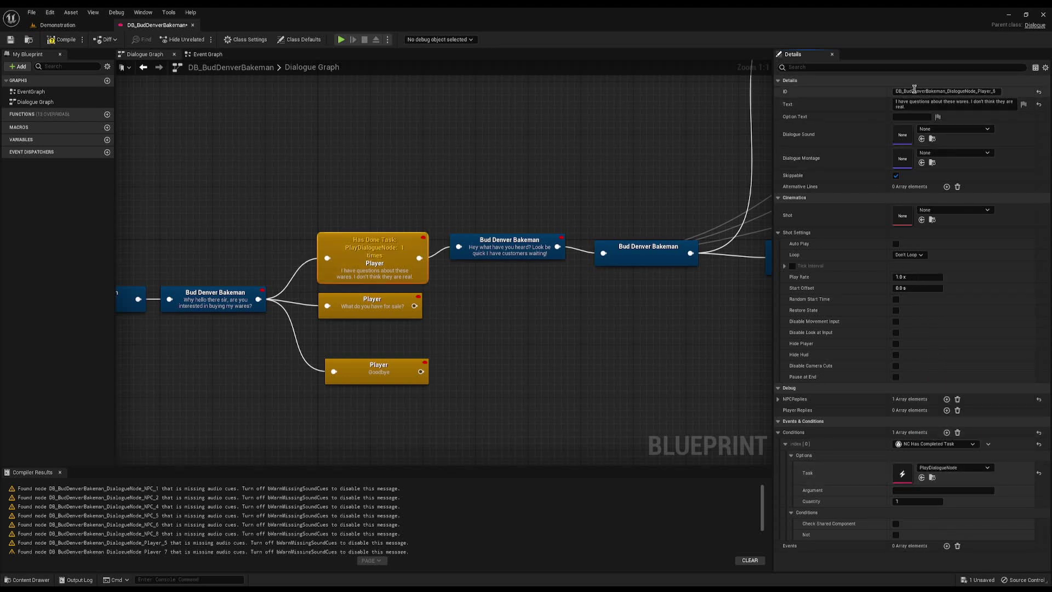
{"action": "left_click", "coordinate": [943, 490]}
{"action": "type", "text": "DB_BudDenverBakeman_DialogueNode_Player_5"}
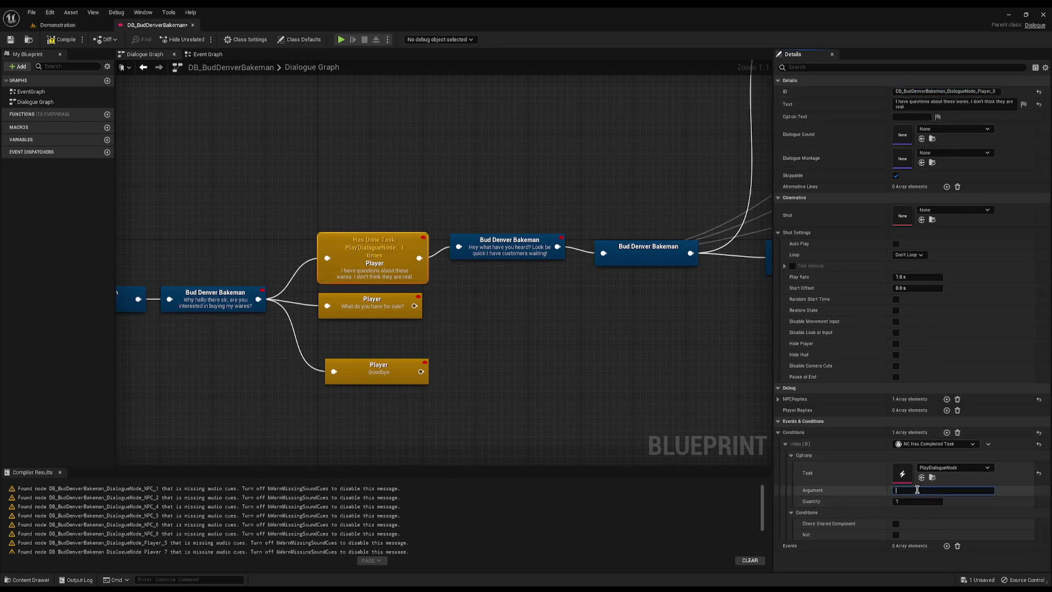
{"action": "left_click", "coordinate": [897, 535]}
{"action": "key", "text": "ctrl+s"}
Playtest the Demonstration level, questioning the salesman about his wares and choosing "You are a con man sir!"
{"action": "left_click", "coordinate": [58, 25]}
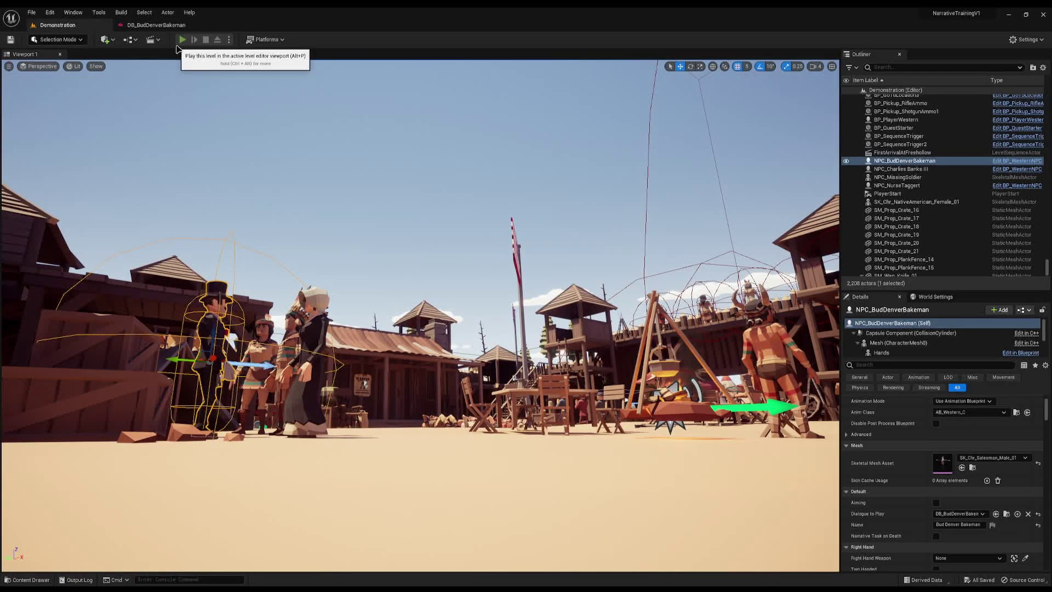
{"action": "key", "text": "alt+p"}
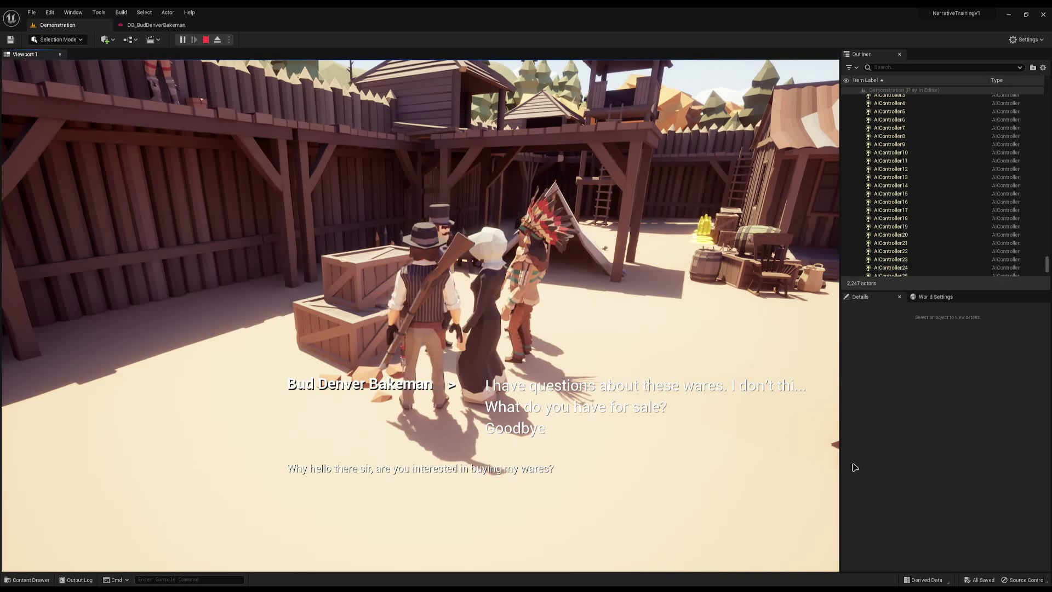
{"action": "key", "text": "Return"}
{"action": "key", "text": "Return"}
{"action": "key", "text": "Return"}
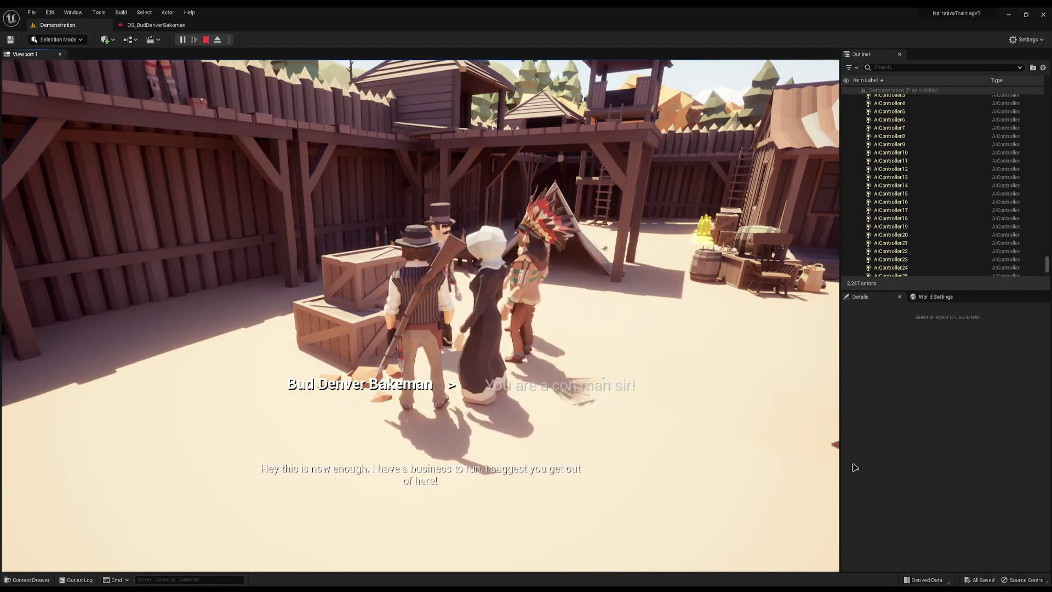
Walk away from the salesman, return and talk to him again to check which replies are offered
{"action": "key", "text": "s"}
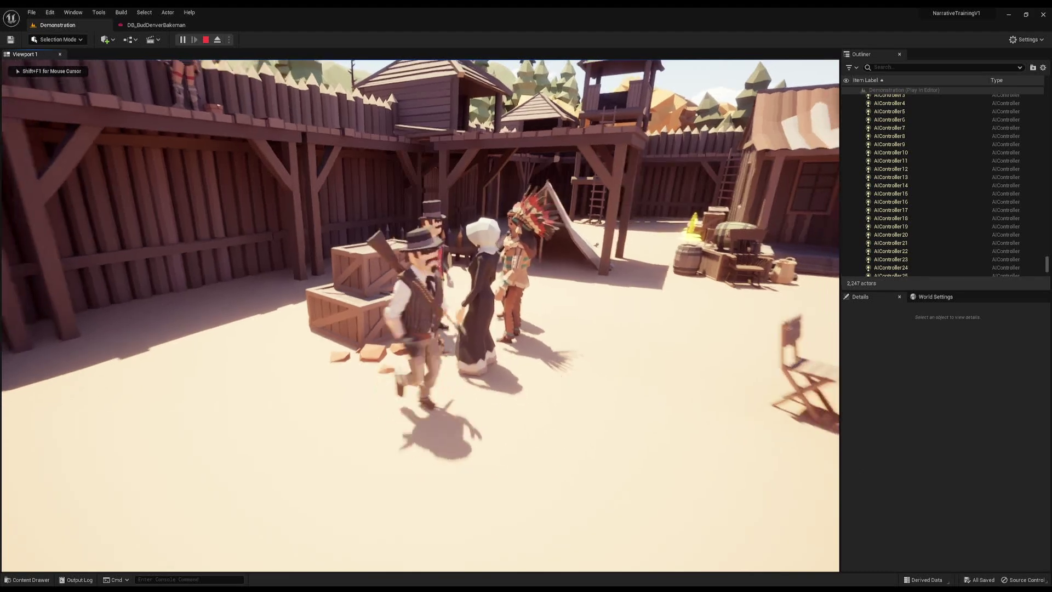
{"action": "key", "text": "d"}
{"action": "key", "text": "w"}
{"action": "key", "text": "e"}
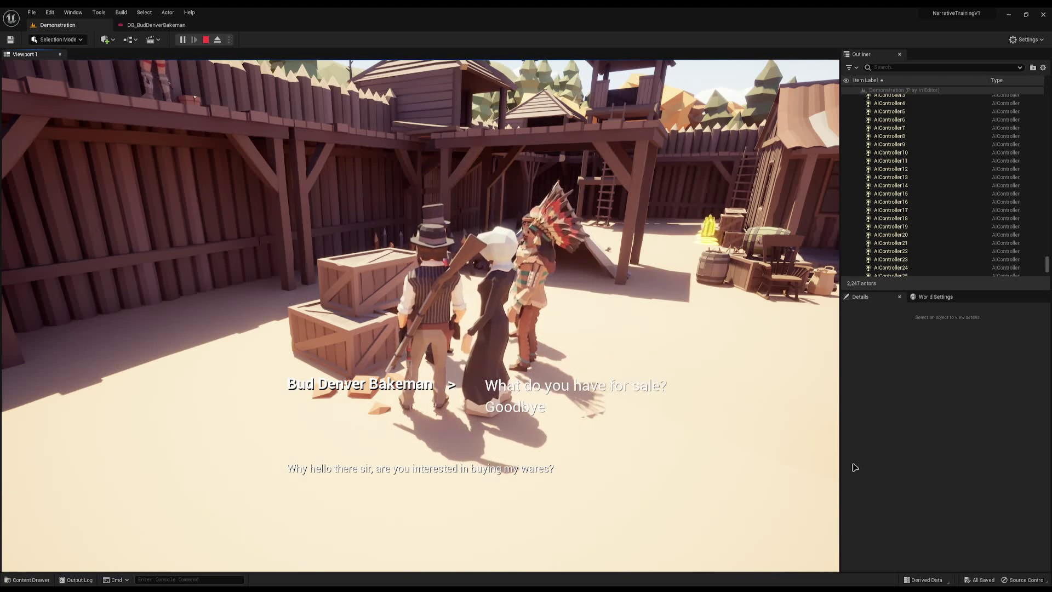
Stop the playtest and examine the start of the DB_BudDenverBakeman dialogue graph, from the salesman's greeting to the player replies
{"action": "key", "text": "Escape"}
{"action": "left_click", "coordinate": [156, 25]}
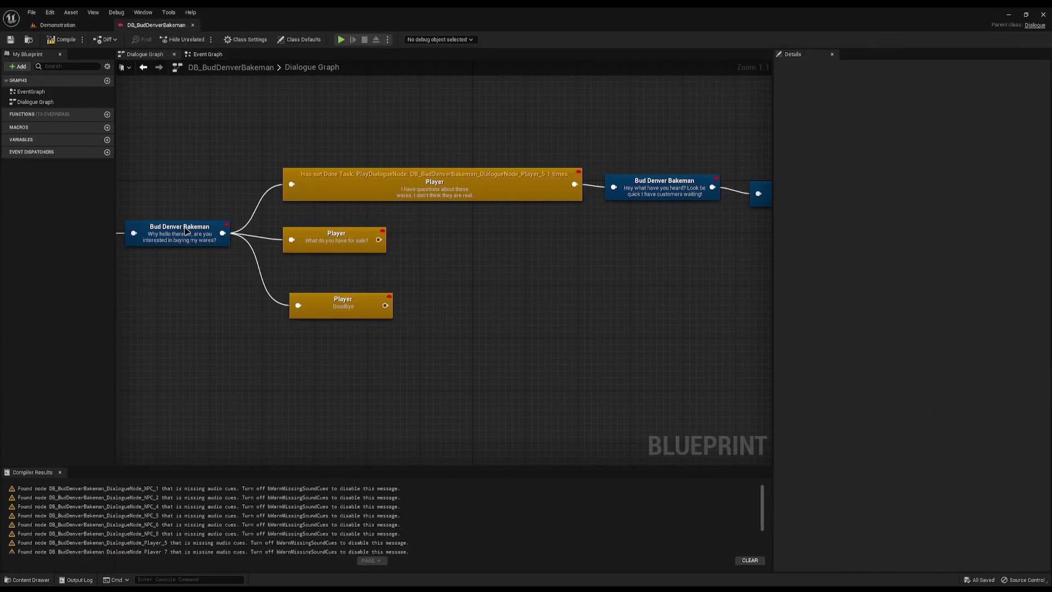
{"action": "right_click_drag", "start_coordinate": [267, 257], "coordinate": [496, 261]}
{"action": "right_click_drag", "start_coordinate": [583, 289], "coordinate": [366, 316]}
{"action": "scroll", "coordinate": [455, 235], "scroll_direction": "down", "scroll_amount": 1}
{"action": "right_click_drag", "start_coordinate": [471, 228], "coordinate": [378, 263]}
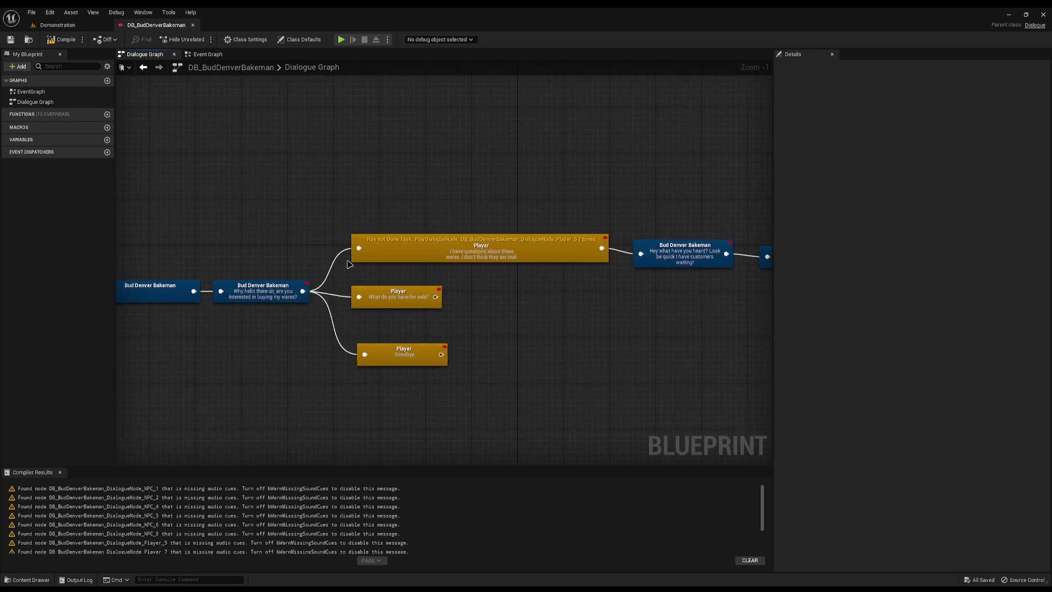
{"action": "right_click_drag", "start_coordinate": [437, 246], "coordinate": [340, 288]}
{"action": "scroll", "coordinate": [587, 278], "scroll_direction": "down", "scroll_amount": 2}
{"action": "scroll", "coordinate": [153, 309], "scroll_direction": "up", "scroll_amount": 1}
{"action": "left_click_drag", "start_coordinate": [195, 266], "coordinate": [279, 342]}
{"action": "scroll", "coordinate": [318, 343], "scroll_direction": "down", "scroll_amount": 1}
{"action": "scroll", "coordinate": [318, 344], "scroll_direction": "down", "scroll_amount": 3}
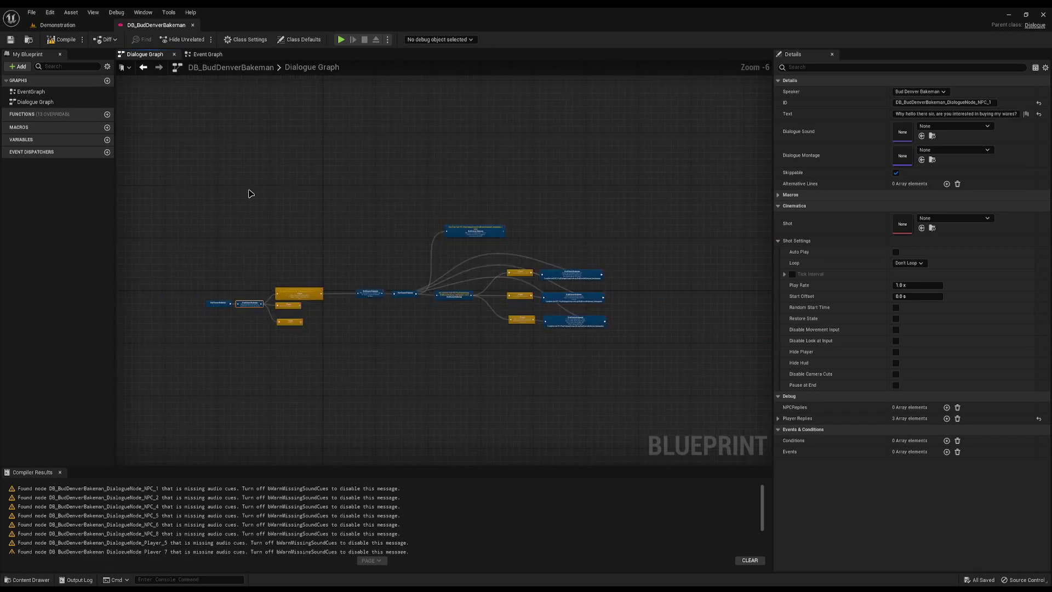
Add a second salesman line from the root node reading "Oh...you again, what can I do for you?" and align it beneath the greeting
{"action": "left_click", "coordinate": [162, 331]}
{"action": "scroll", "coordinate": [162, 331], "scroll_direction": "up", "scroll_amount": 6}
{"action": "left_click_drag", "start_coordinate": [383, 242], "coordinate": [399, 385]}
{"action": "left_click", "coordinate": [240, 244]}
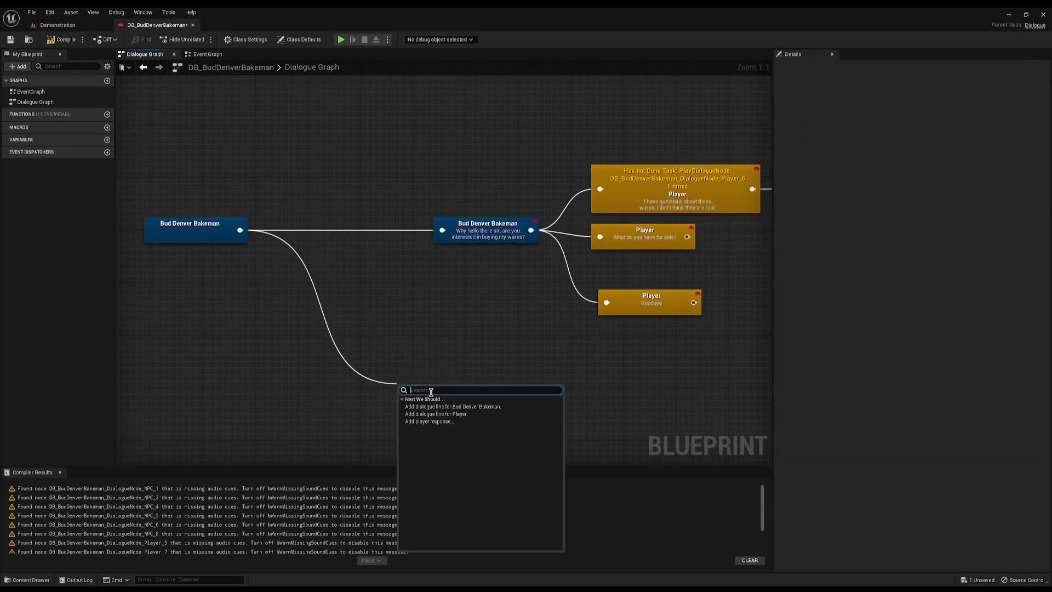
{"action": "left_click", "coordinate": [448, 407]}
{"action": "left_click", "coordinate": [932, 114]}
{"action": "type", "text": "Oh...you again, what can I do for you?"}
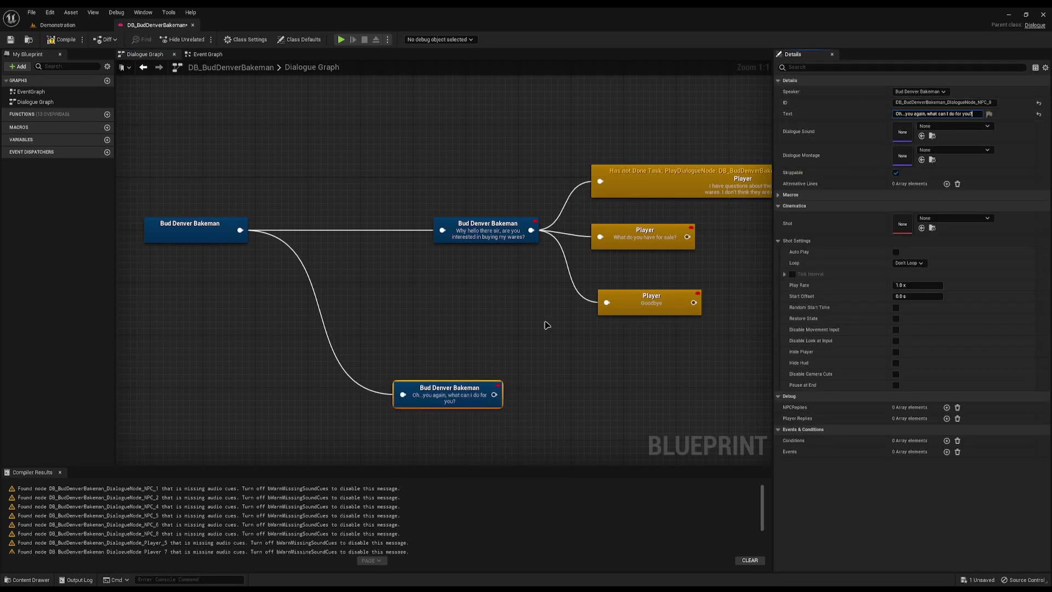
{"action": "left_click_drag", "start_coordinate": [445, 401], "coordinate": [471, 405]}
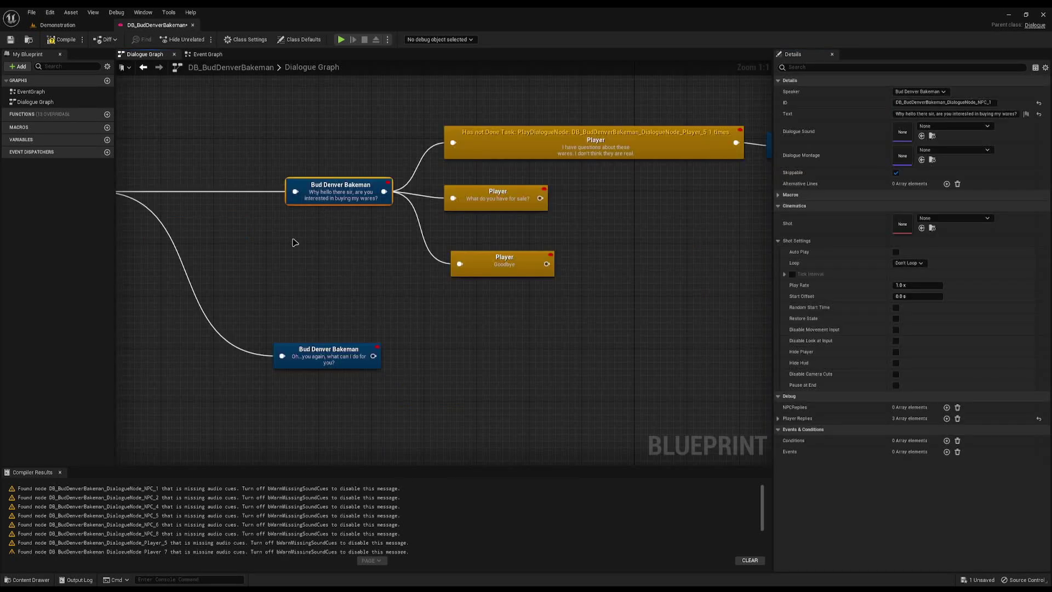
{"action": "left_click_drag", "start_coordinate": [334, 200], "coordinate": [323, 200]}
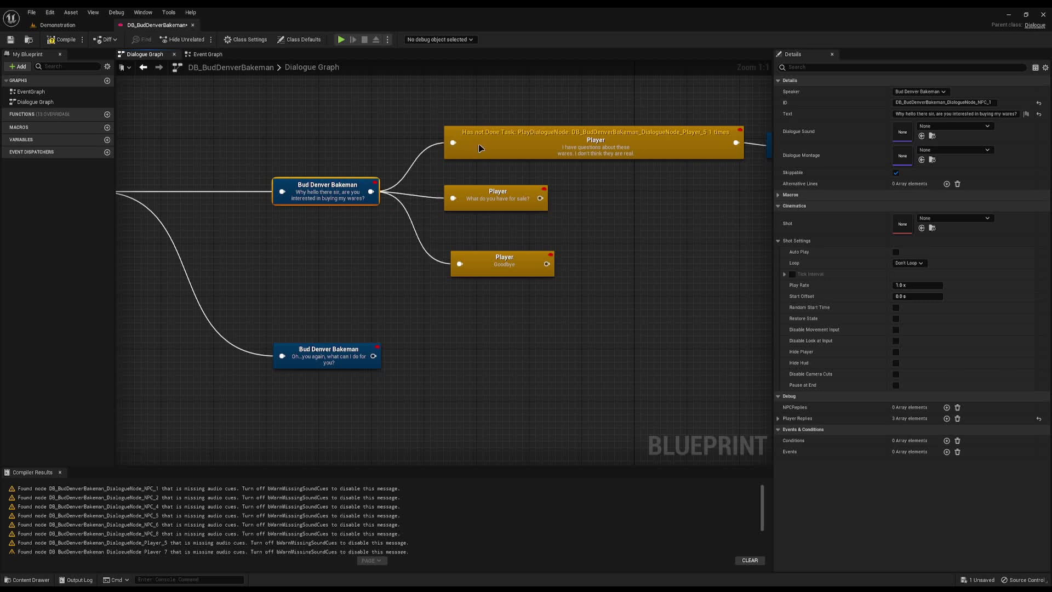
Copy the conditions of the player's "I have questions about these wares" reply onto the salesman's "Why hello there sir" greeting
{"action": "left_click", "coordinate": [575, 150]}
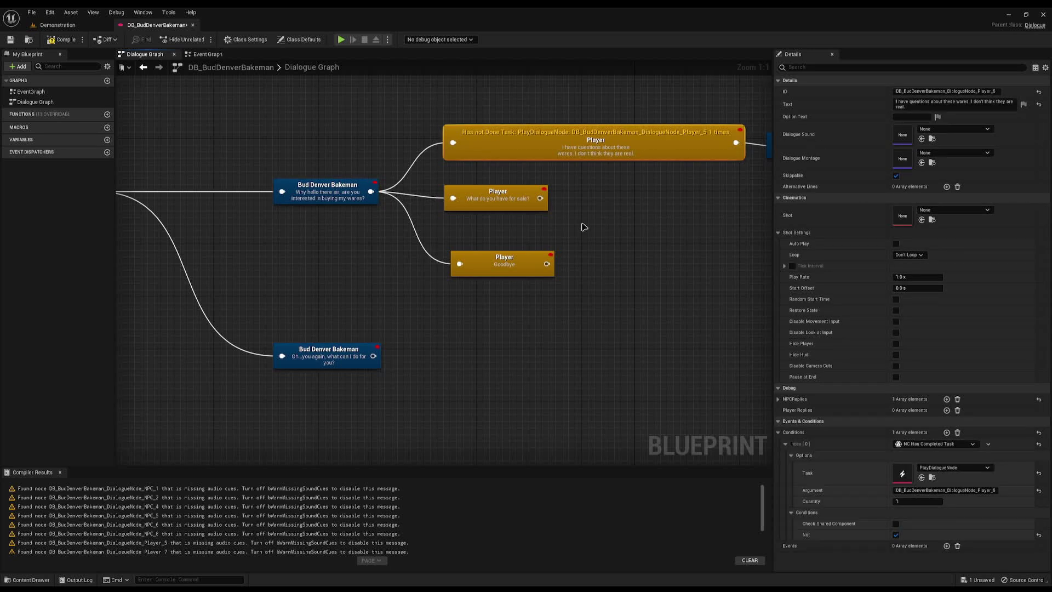
{"action": "right_click", "coordinate": [868, 433]}
{"action": "left_click", "coordinate": [893, 469]}
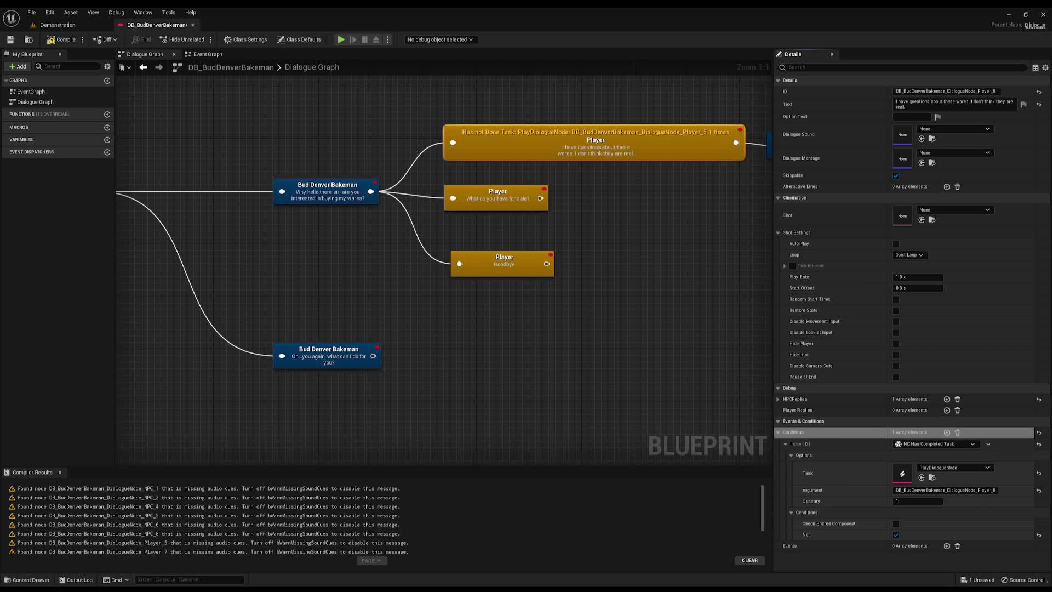
{"action": "left_click", "coordinate": [470, 228]}
{"action": "right_click_drag", "start_coordinate": [500, 125], "coordinate": [352, 171]}
{"action": "right_click_drag", "start_coordinate": [357, 229], "coordinate": [605, 225]}
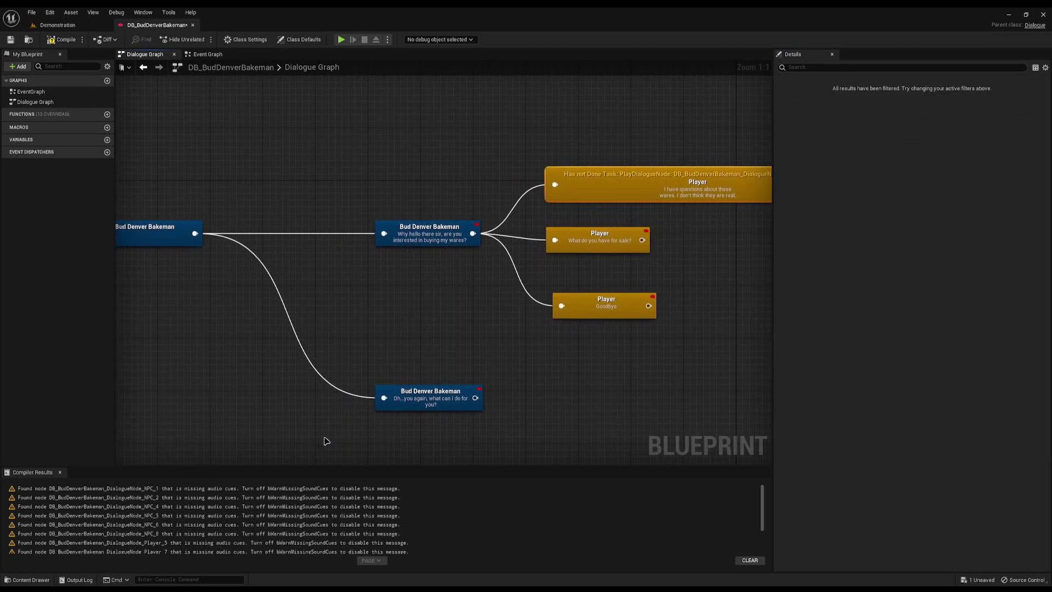
{"action": "right_click_drag", "start_coordinate": [411, 354], "coordinate": [357, 314]}
{"action": "left_click", "coordinate": [349, 193]}
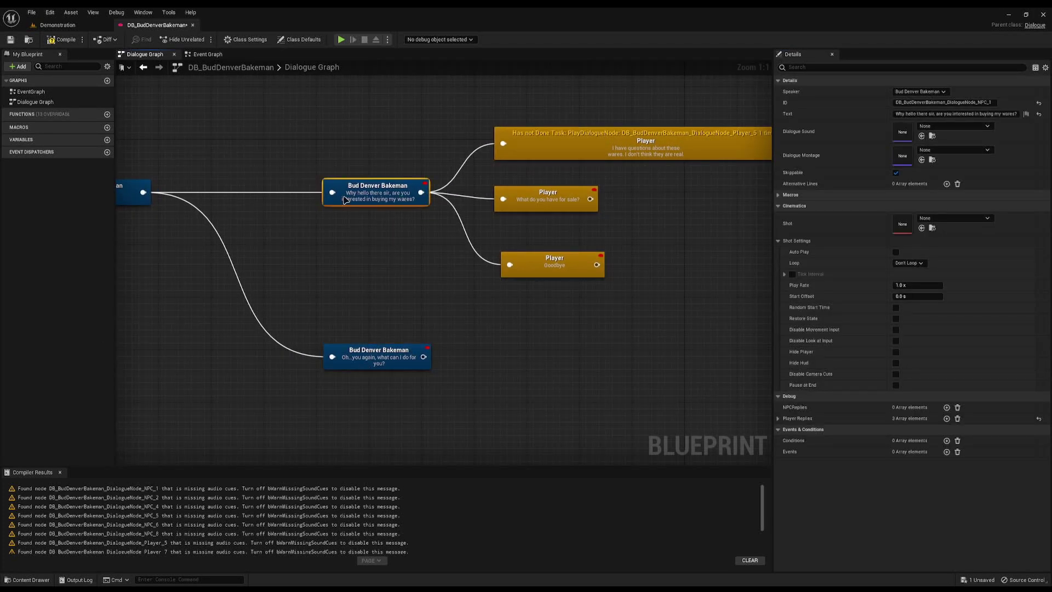
{"action": "right_click", "coordinate": [864, 443]}
{"action": "left_click", "coordinate": [888, 458]}
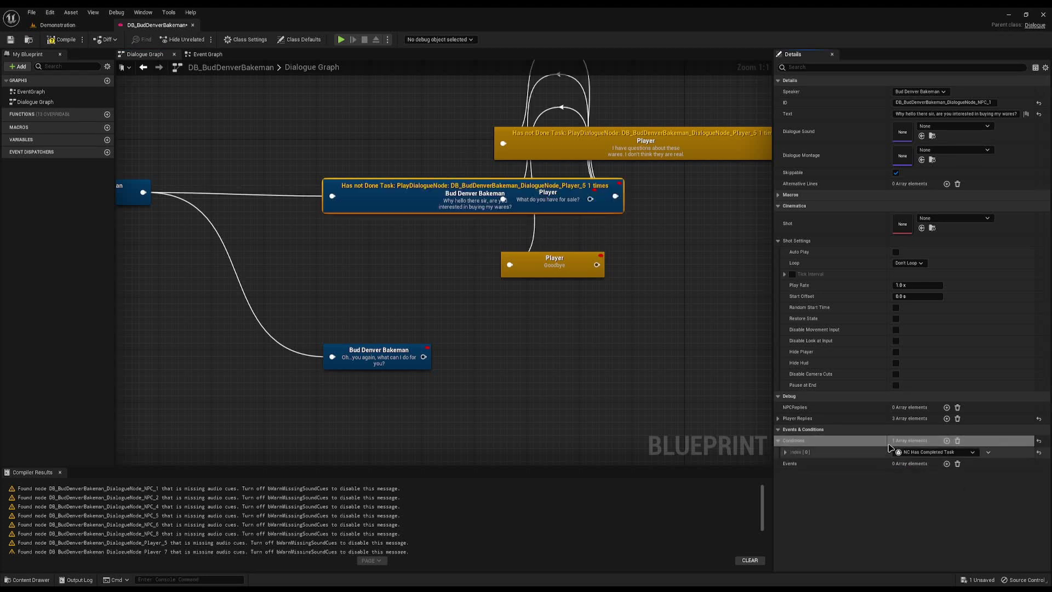
Space out the root node, the conditioned greeting and the "Oh...you again" line so the nodes do not overlap
{"action": "left_click", "coordinate": [187, 206]}
{"action": "left_click", "coordinate": [428, 210]}
{"action": "right_click_drag", "start_coordinate": [557, 298], "coordinate": [545, 273]}
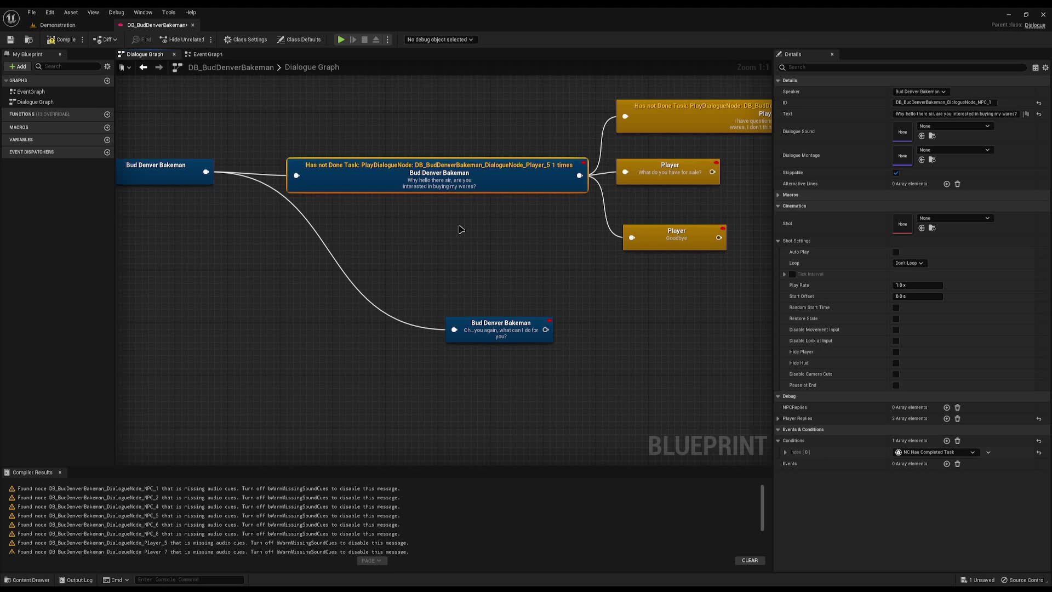
{"action": "left_click_drag", "start_coordinate": [511, 330], "coordinate": [452, 350]}
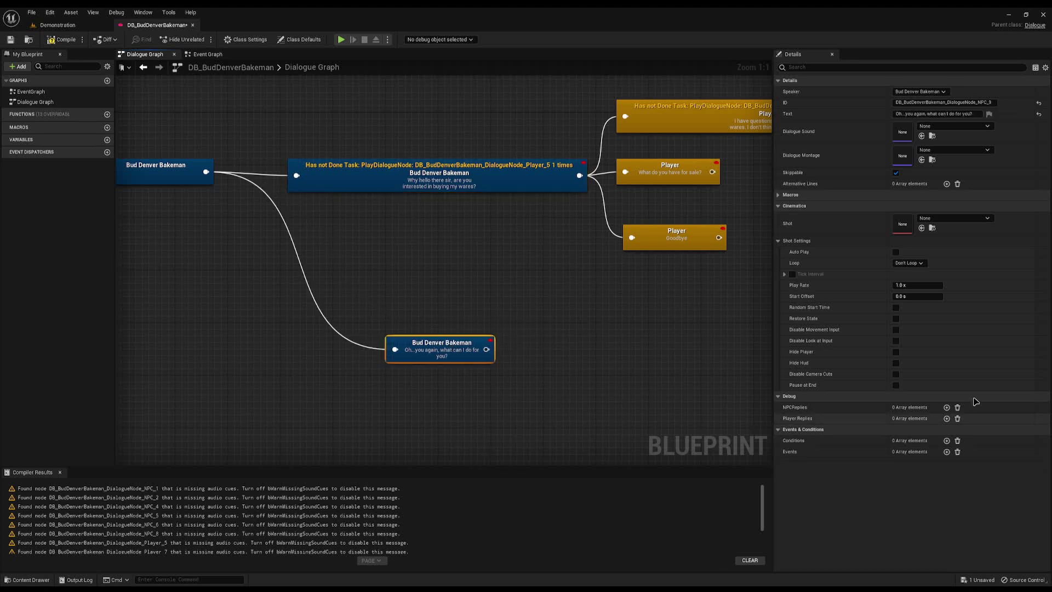
Paste the copied NC_HasCompletedTask condition onto the "Oh...you again" line and disable its Not option
{"action": "right_click", "coordinate": [870, 441]}
{"action": "left_click", "coordinate": [894, 454]}
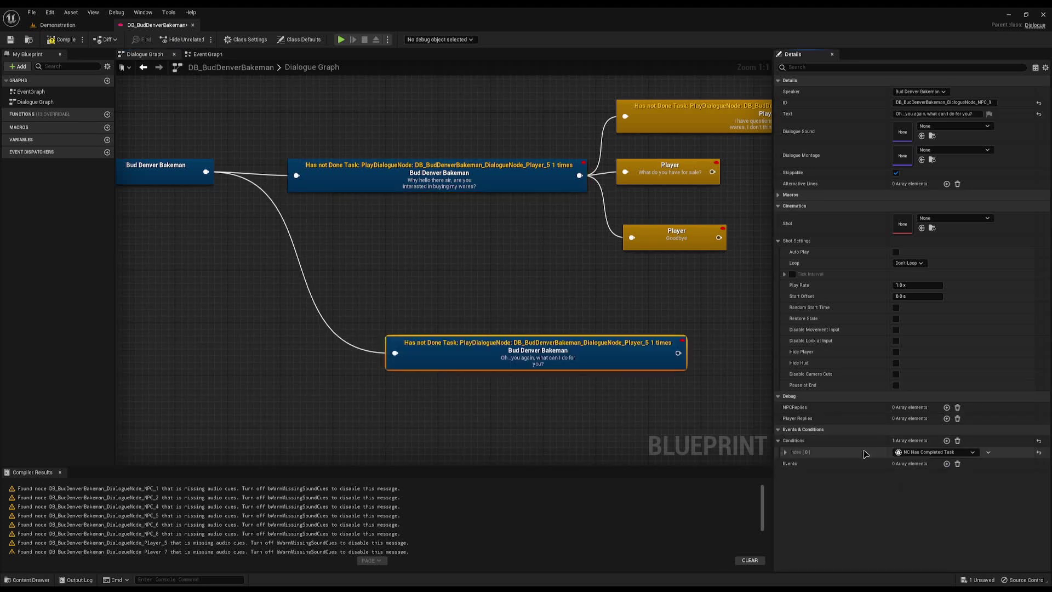
{"action": "left_click", "coordinate": [848, 521]}
{"action": "left_click", "coordinate": [896, 543]}
Connect the "Oh...you again" line to the "What do you have for sale?" and "Goodbye" replies and reposition those two replies between both salesman lines
{"action": "left_click_drag", "start_coordinate": [531, 349], "coordinate": [450, 356]}
{"action": "right_click_drag", "start_coordinate": [583, 360], "coordinate": [327, 361]}
{"action": "left_click_drag", "start_coordinate": [327, 361], "coordinate": [370, 175]}
{"action": "left_click_drag", "start_coordinate": [327, 361], "coordinate": [378, 239]}
{"action": "left_click_drag", "start_coordinate": [449, 315], "coordinate": [384, 166]}
{"action": "left_click_drag", "start_coordinate": [385, 167], "coordinate": [510, 239]}
{"action": "left_click_drag", "start_coordinate": [562, 376], "coordinate": [472, 238]}
{"action": "left_click", "coordinate": [522, 250]}
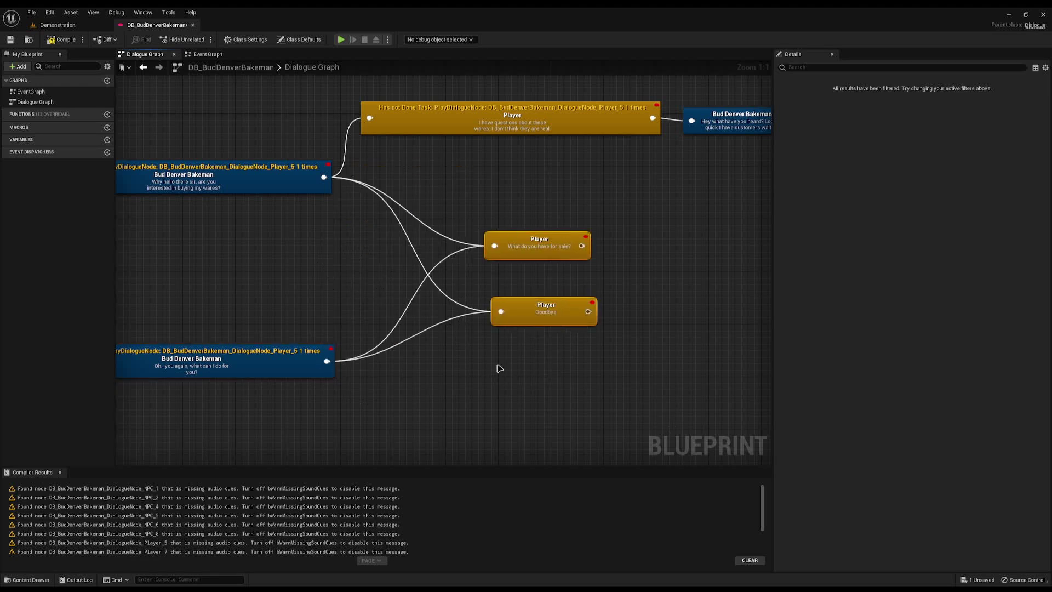
Playtest the Demonstration level, talking to the salesman, questioning his wares and calling him a con man
{"action": "left_click", "coordinate": [178, 104]}
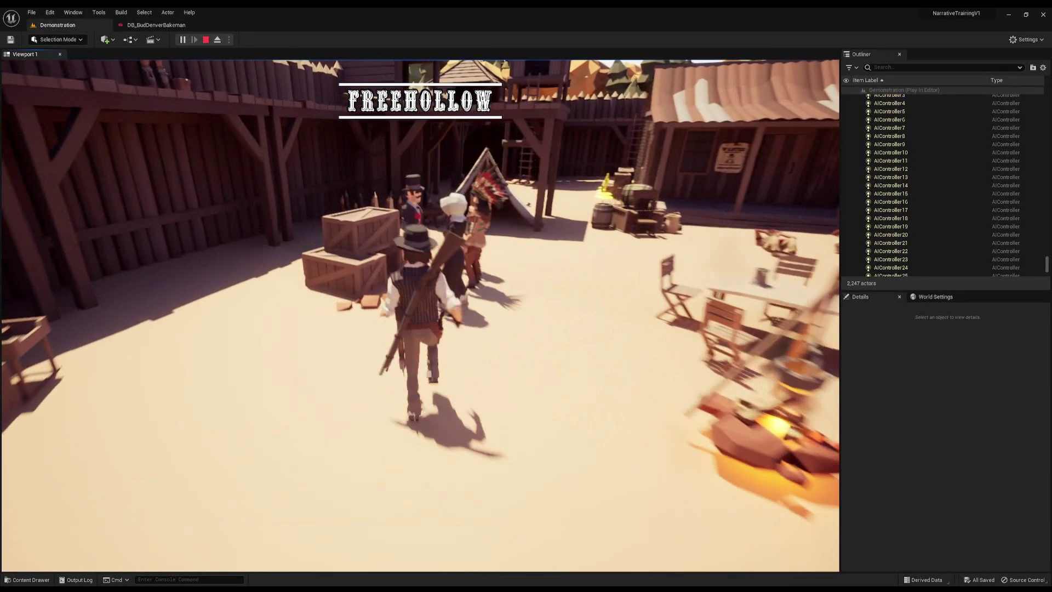
{"action": "key", "text": "e"}
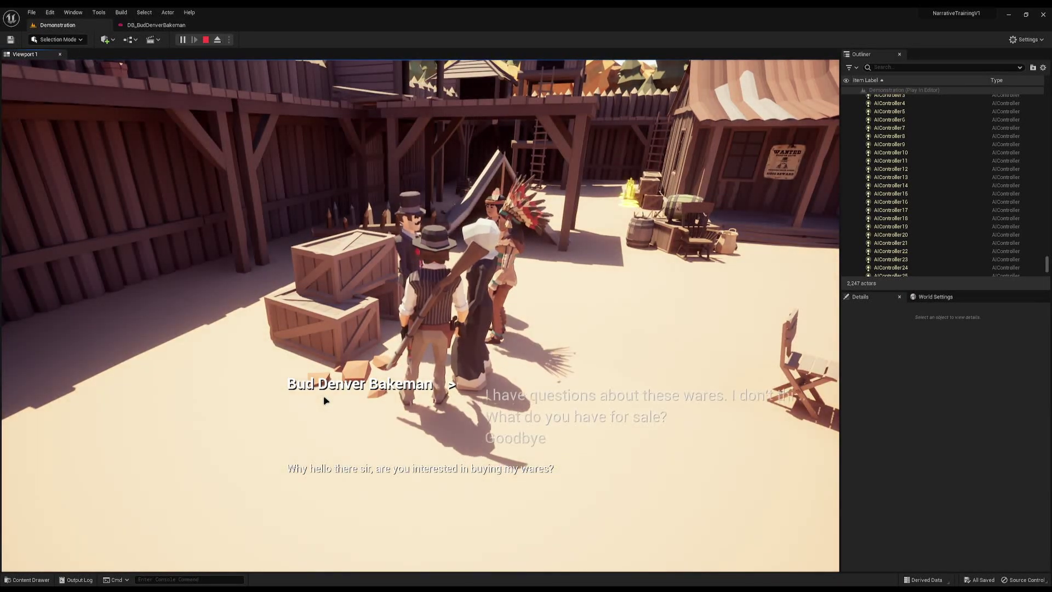
{"action": "key", "text": "Return"}
{"action": "key", "text": "1"}
{"action": "key", "text": "2"}
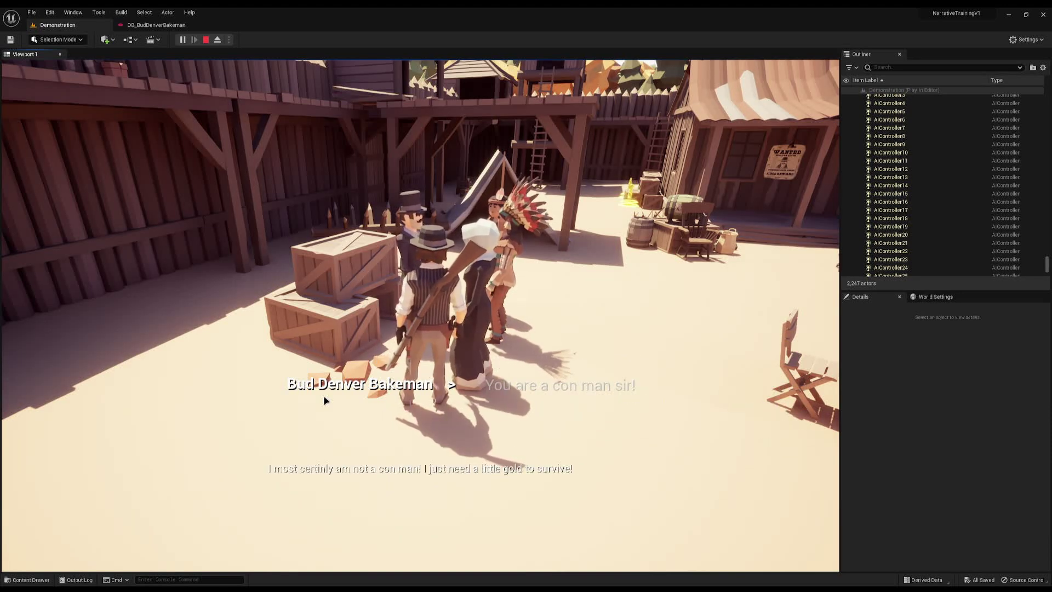
Talk to the salesman a second time to check his returning greeting and replies, and end the playtest
{"action": "key", "text": "w"}
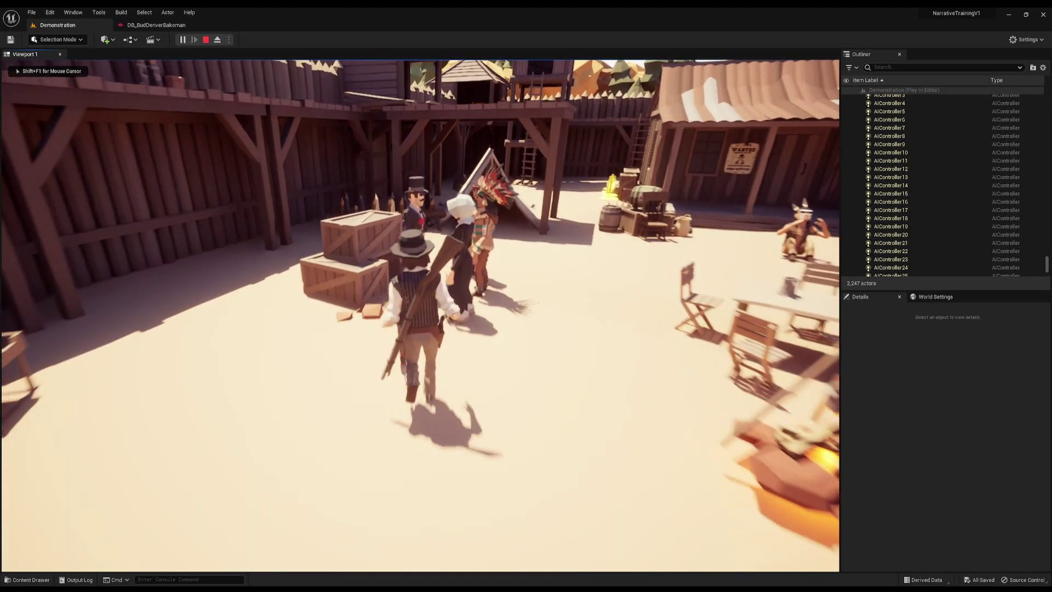
{"action": "key", "text": "e"}
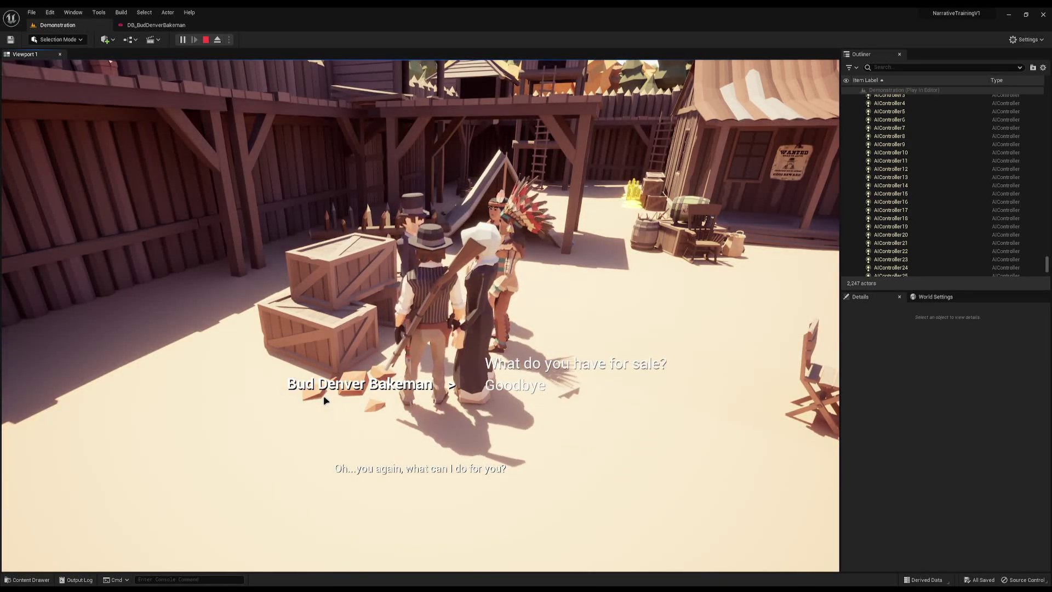
{"action": "key", "text": "Escape"}
{"action": "right_click_drag", "start_coordinate": [409, 408], "coordinate": [149, 1]}
{"action": "key", "text": "d"}
Review the questioning branch of DB_BudDenverBakeman, including the BudDenverBakeman_Interrogation conditions, the three player accusations and the salesman's looping answers
{"action": "left_click", "coordinate": [163, 26]}
{"action": "right_click_drag", "start_coordinate": [303, 305], "coordinate": [178, 287]}
{"action": "scroll", "coordinate": [178, 287], "scroll_direction": "down", "scroll_amount": 2}
{"action": "scroll", "coordinate": [652, 280], "scroll_direction": "down", "scroll_amount": 2}
{"action": "right_click_drag", "start_coordinate": [679, 278], "coordinate": [240, 323]}
{"action": "scroll", "coordinate": [481, 223], "scroll_direction": "up", "scroll_amount": 2}
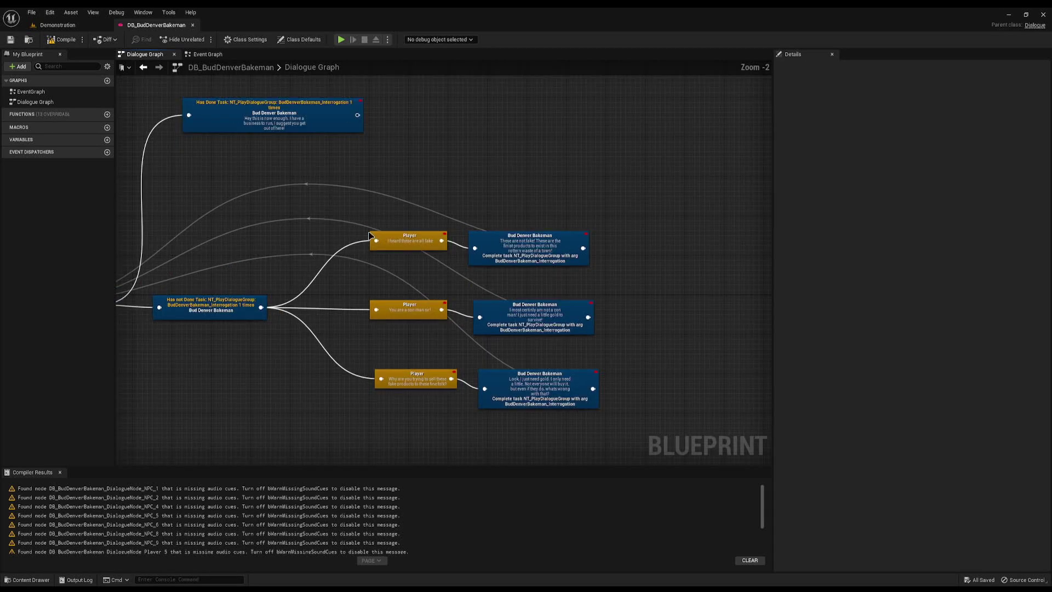
{"action": "left_click_drag", "start_coordinate": [583, 448], "coordinate": [593, 447]}
{"action": "right_click_drag", "start_coordinate": [651, 310], "coordinate": [601, 270]}
{"action": "left_click_drag", "start_coordinate": [333, 133], "coordinate": [481, 225]}
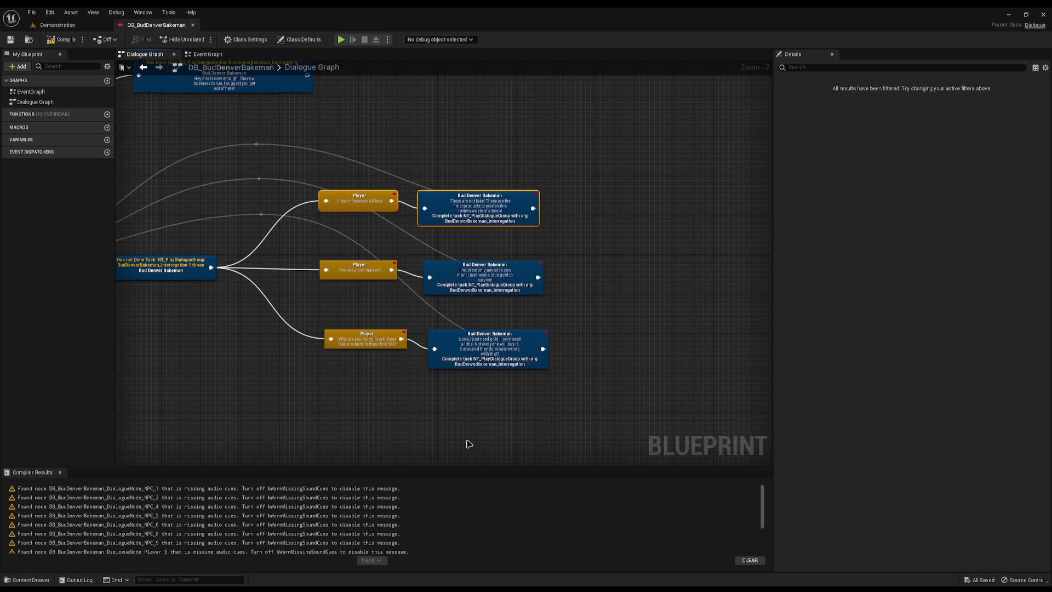
{"action": "right_click_drag", "start_coordinate": [511, 145], "coordinate": [745, 209]}
{"action": "left_click_drag", "start_coordinate": [329, 116], "coordinate": [488, 353]}
{"action": "left_click", "coordinate": [433, 418]}
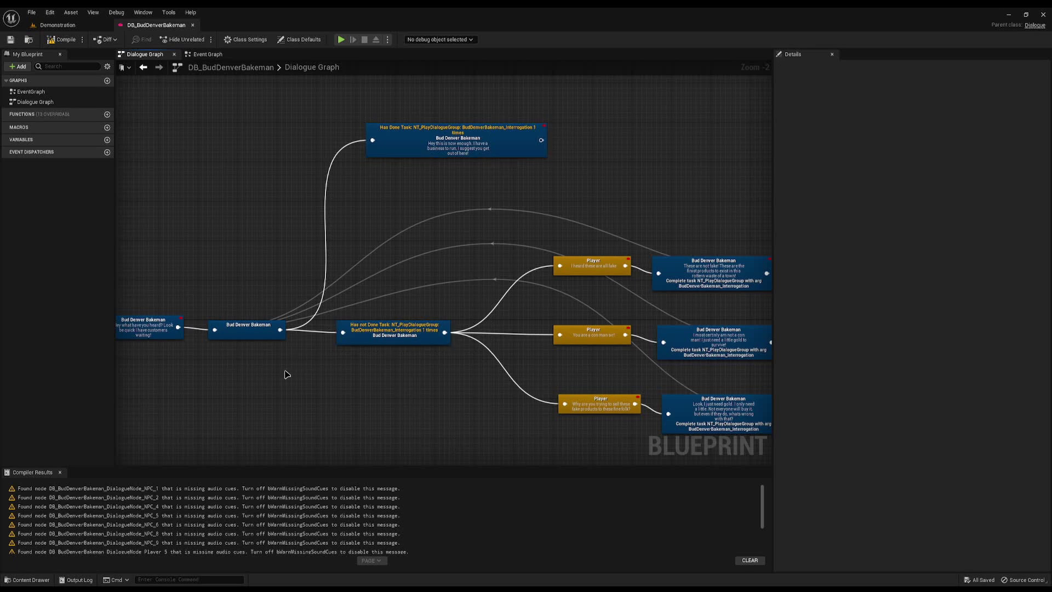